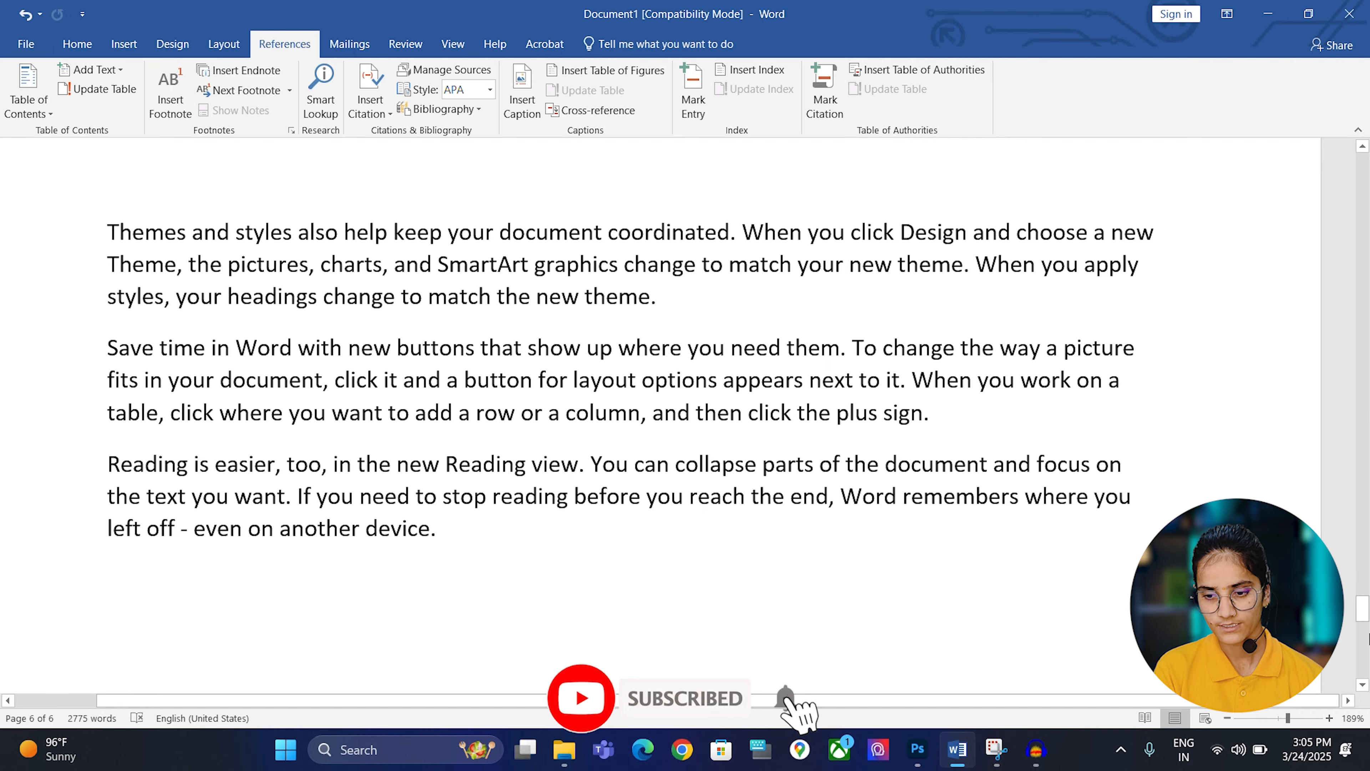
Review the built-in table of contents styles from the start of the document without inserting one
{"action": "left_click_drag", "start_coordinate": [1363, 606], "coordinate": [1365, 172]}
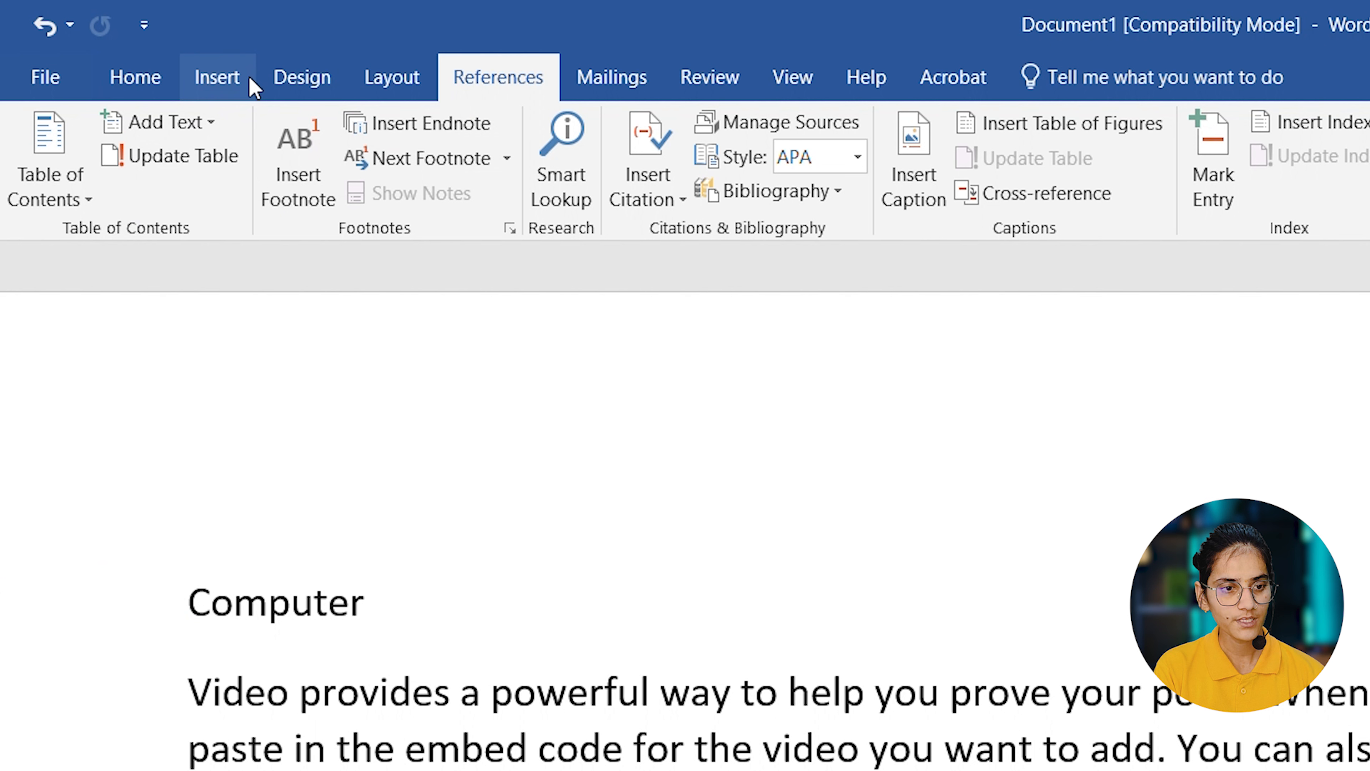
{"action": "left_click", "coordinate": [399, 85]}
{"action": "left_click", "coordinate": [479, 84]}
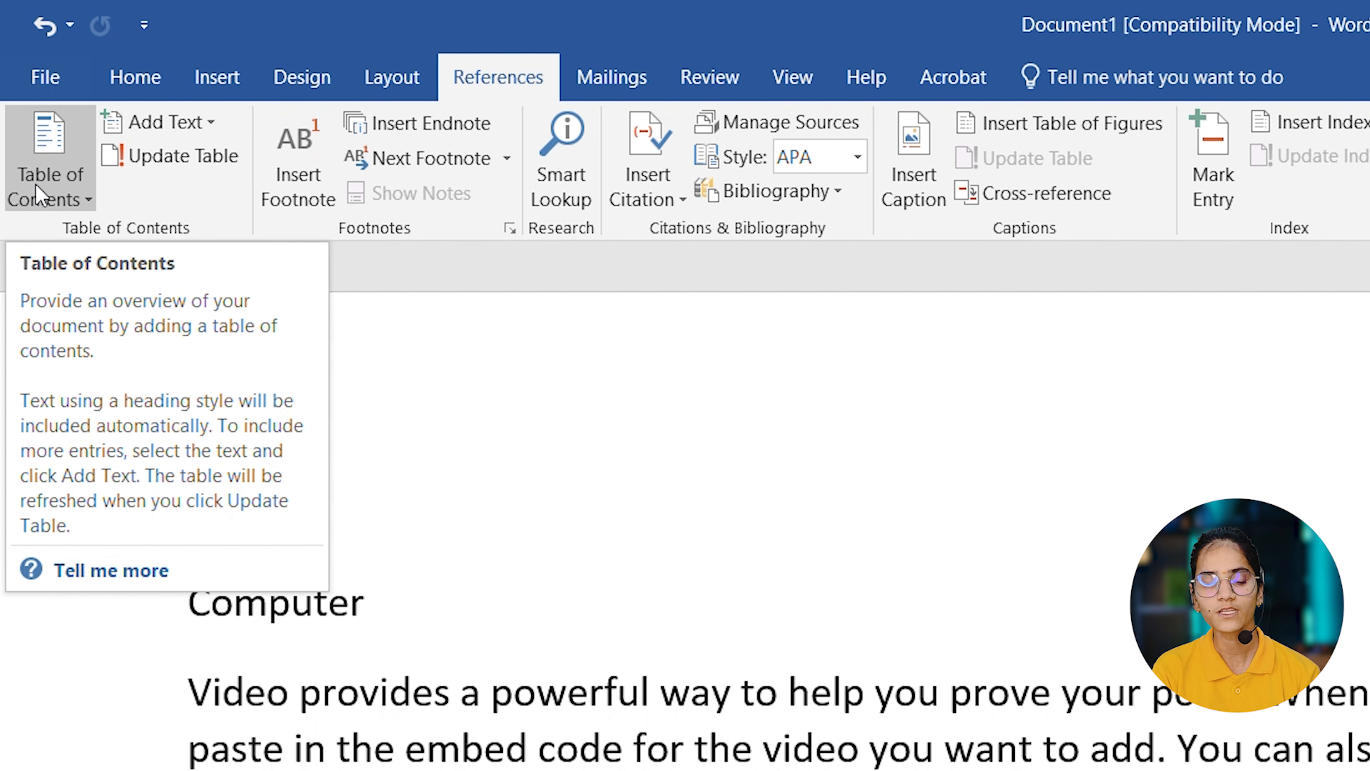
{"action": "left_click", "coordinate": [69, 188]}
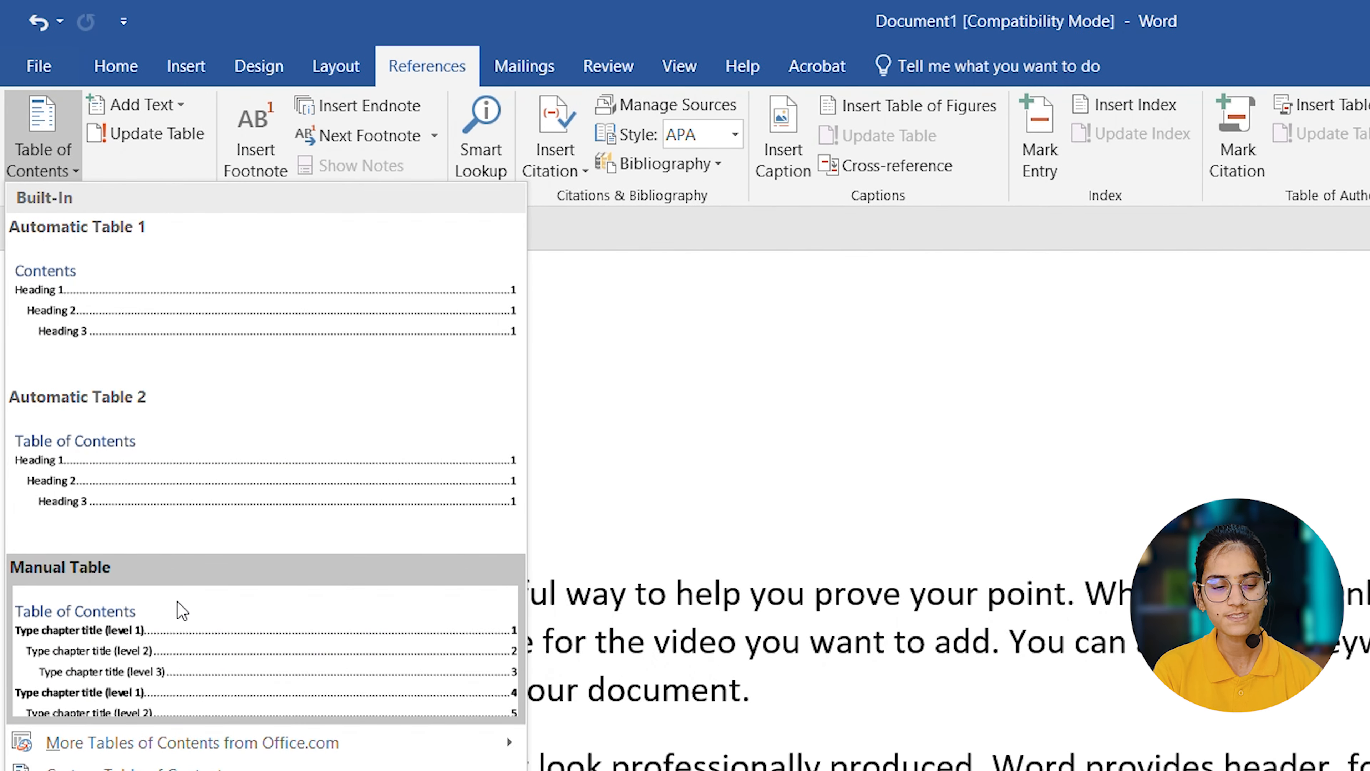
{"action": "left_click", "coordinate": [694, 492]}
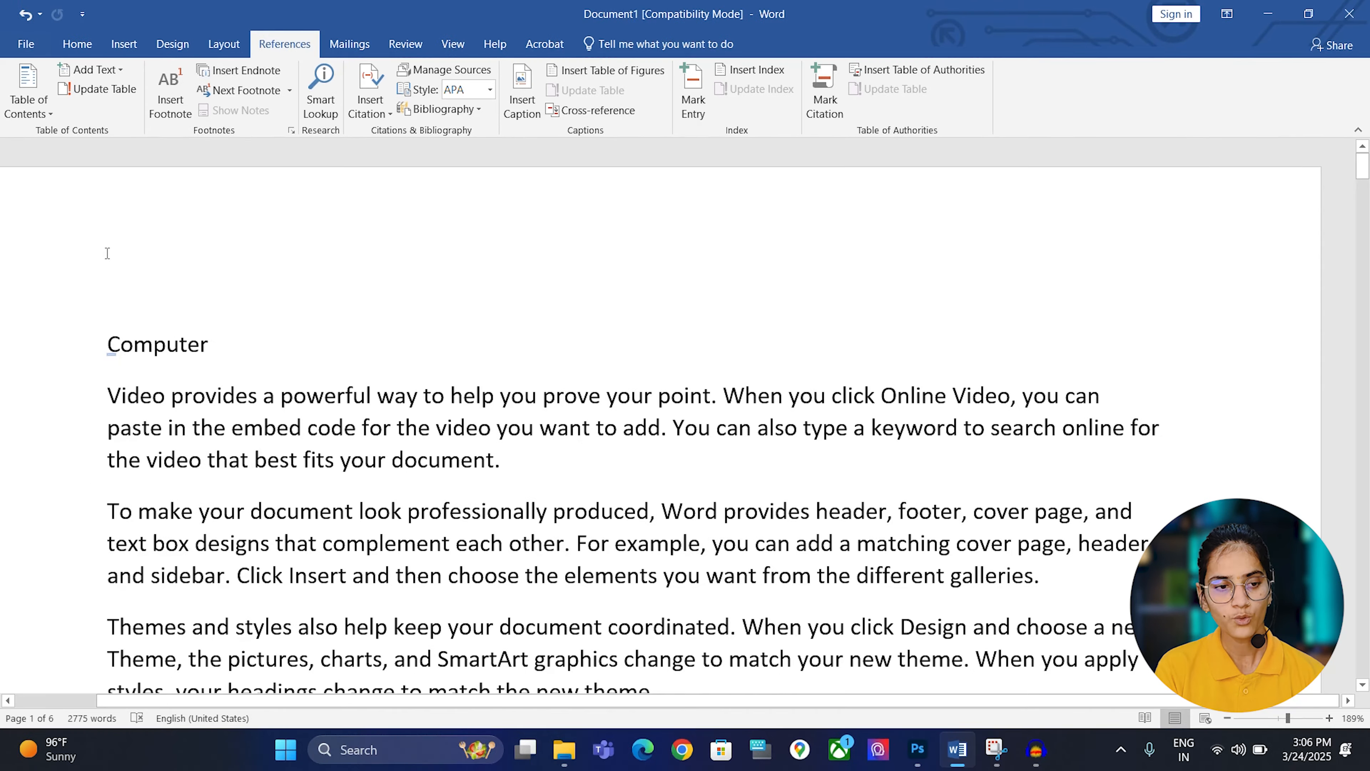
Mark the "Computer" heading on the first page as a Level 1 table of contents entry
{"action": "left_click", "coordinate": [66, 47]}
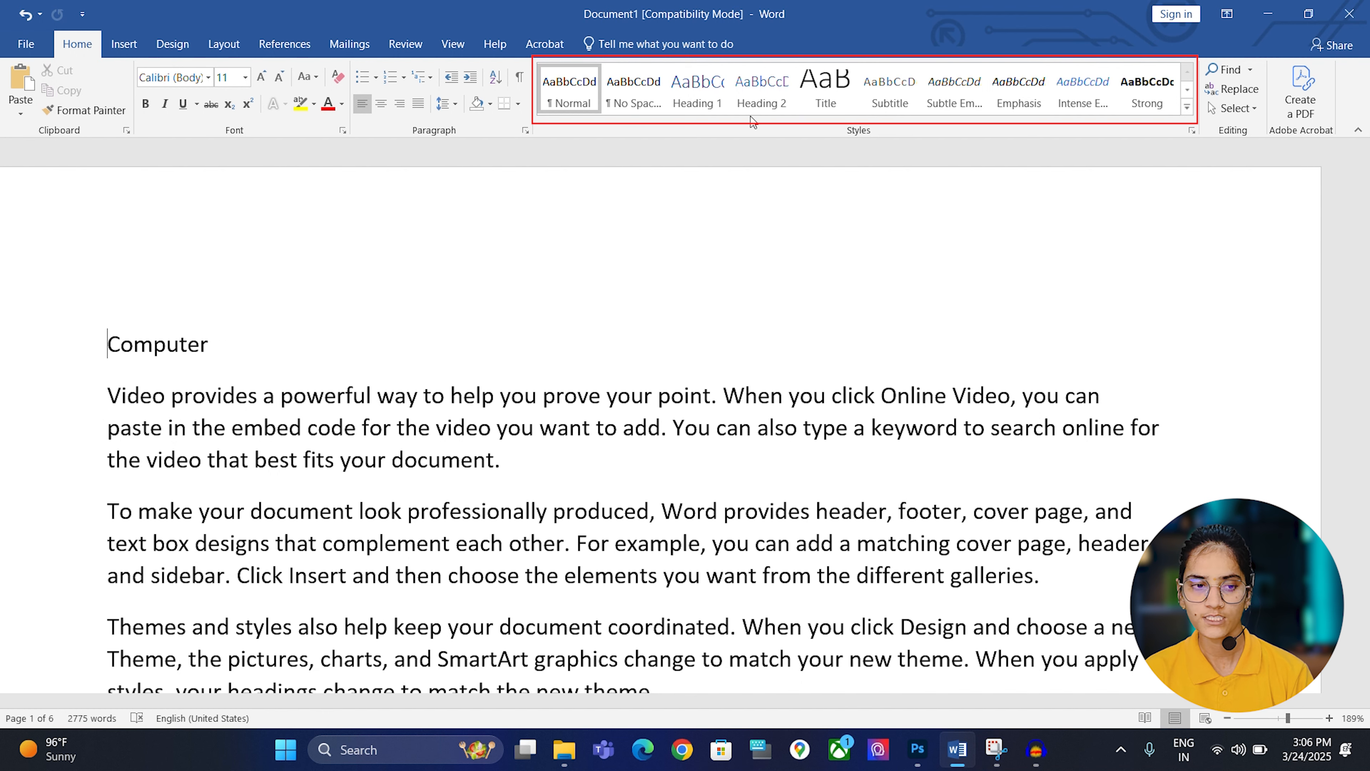
{"action": "left_click", "coordinate": [291, 45]}
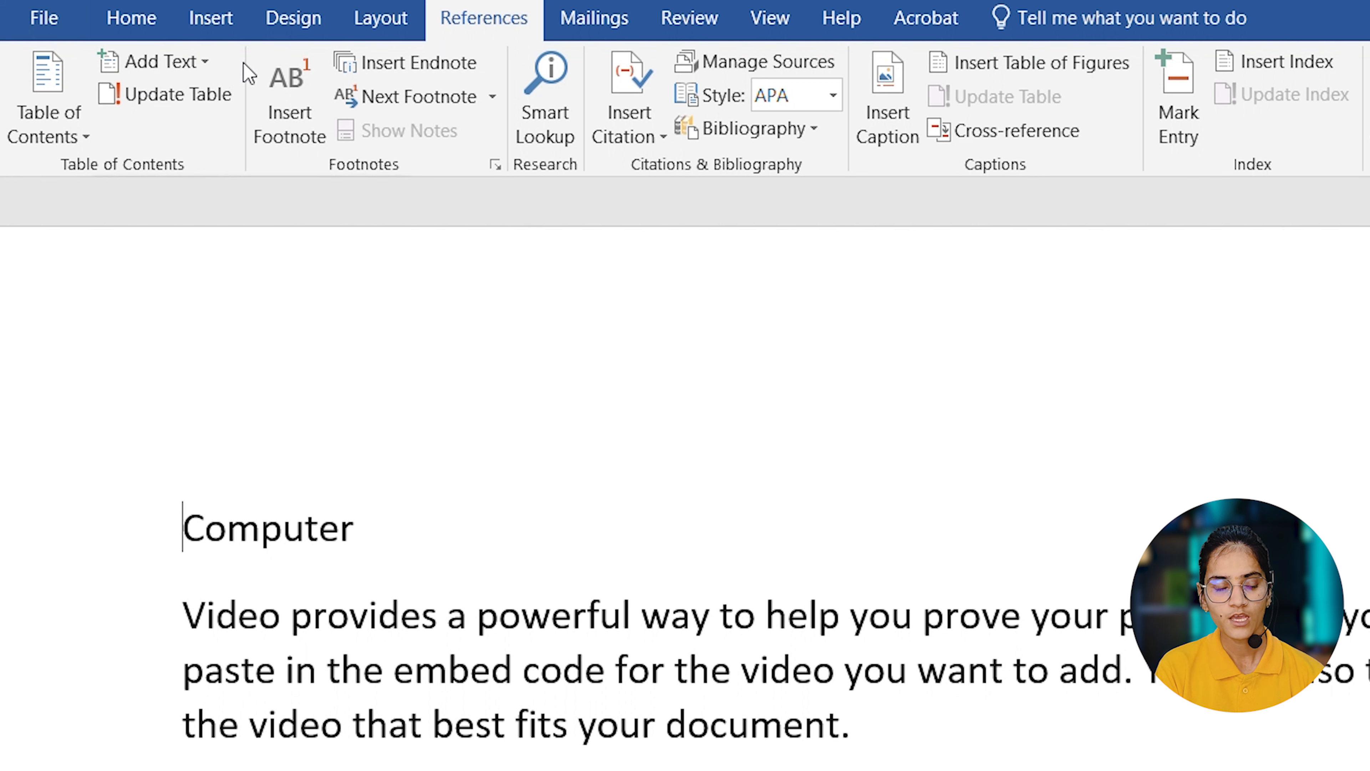
{"action": "left_click", "coordinate": [204, 67]}
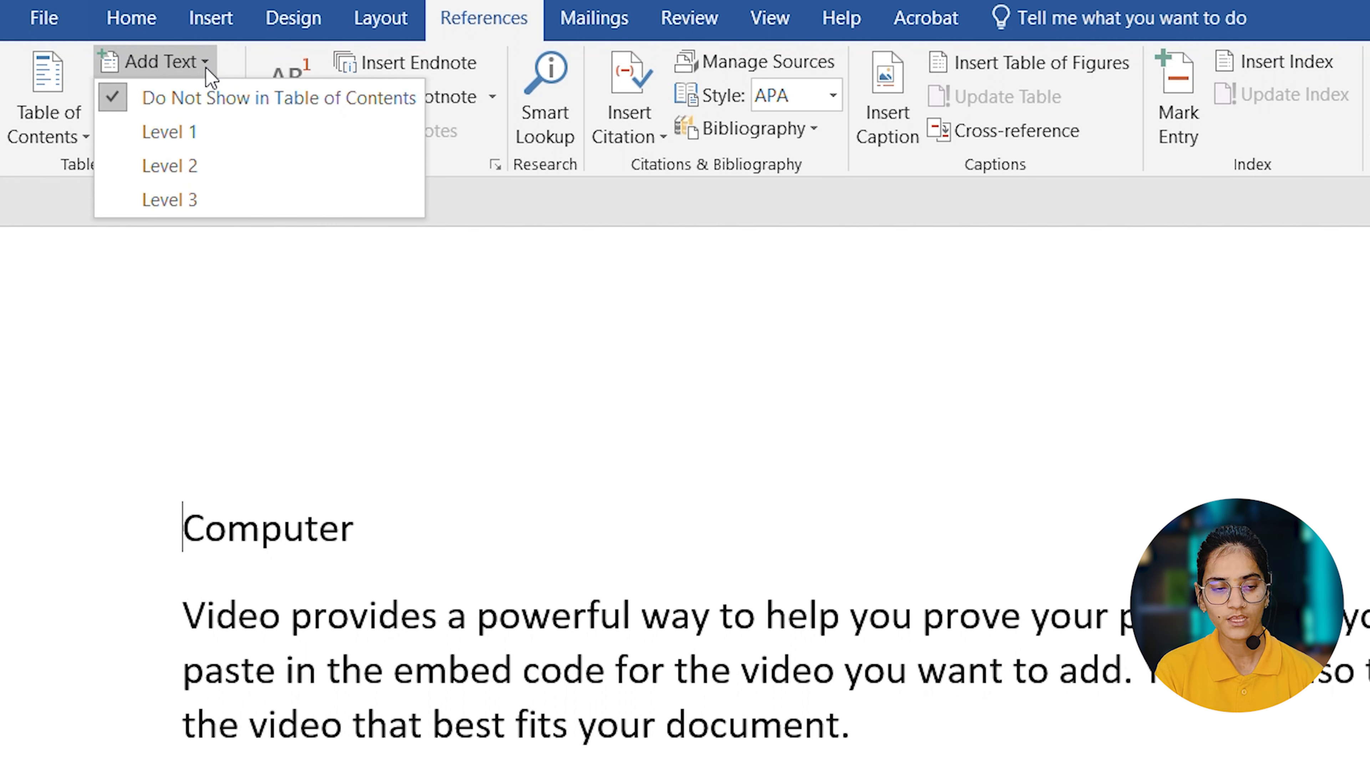
{"action": "left_click", "coordinate": [214, 141]}
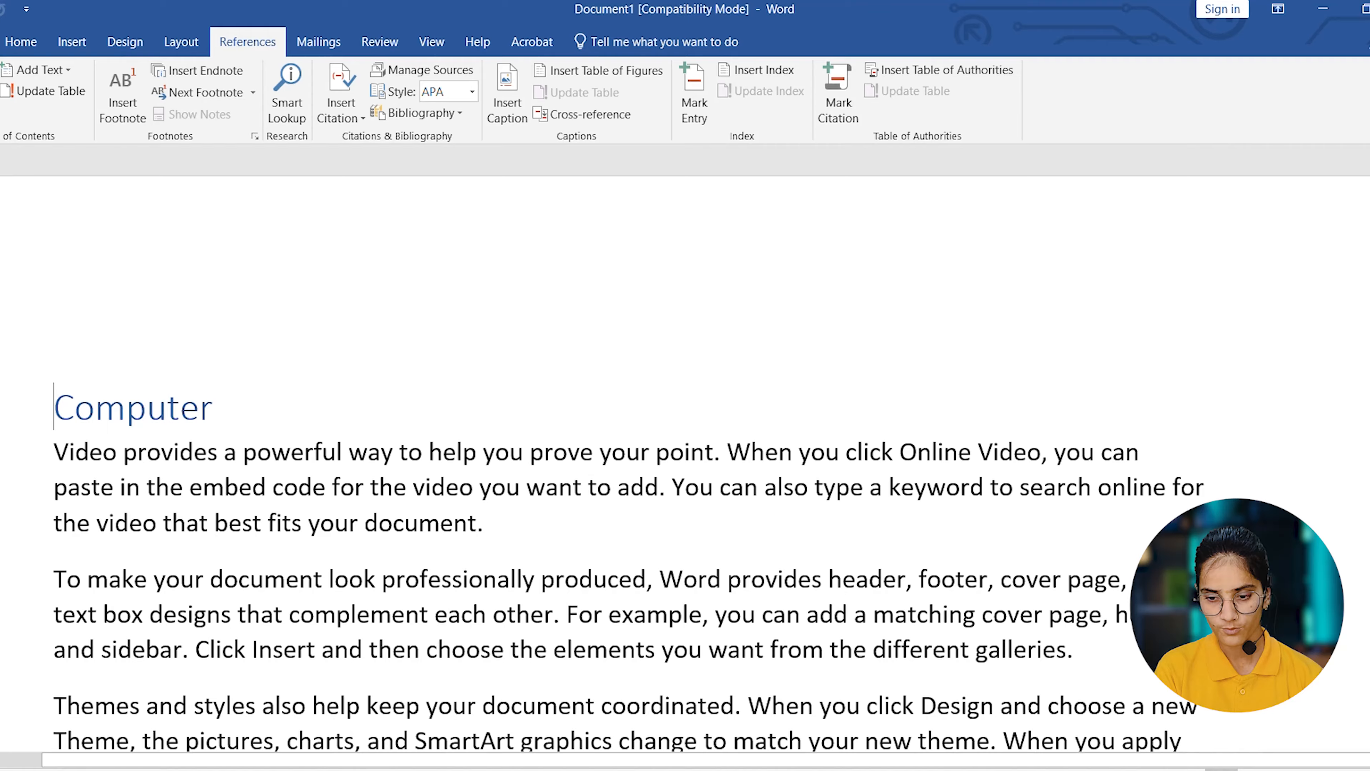
Mark the "Hardwere" heading as a Level 2 table of contents entry
{"action": "scroll", "coordinate": [685, 485], "scroll_direction": "down", "scroll_amount": 1}
{"action": "scroll", "coordinate": [685, 459], "scroll_direction": "down", "scroll_amount": 5}
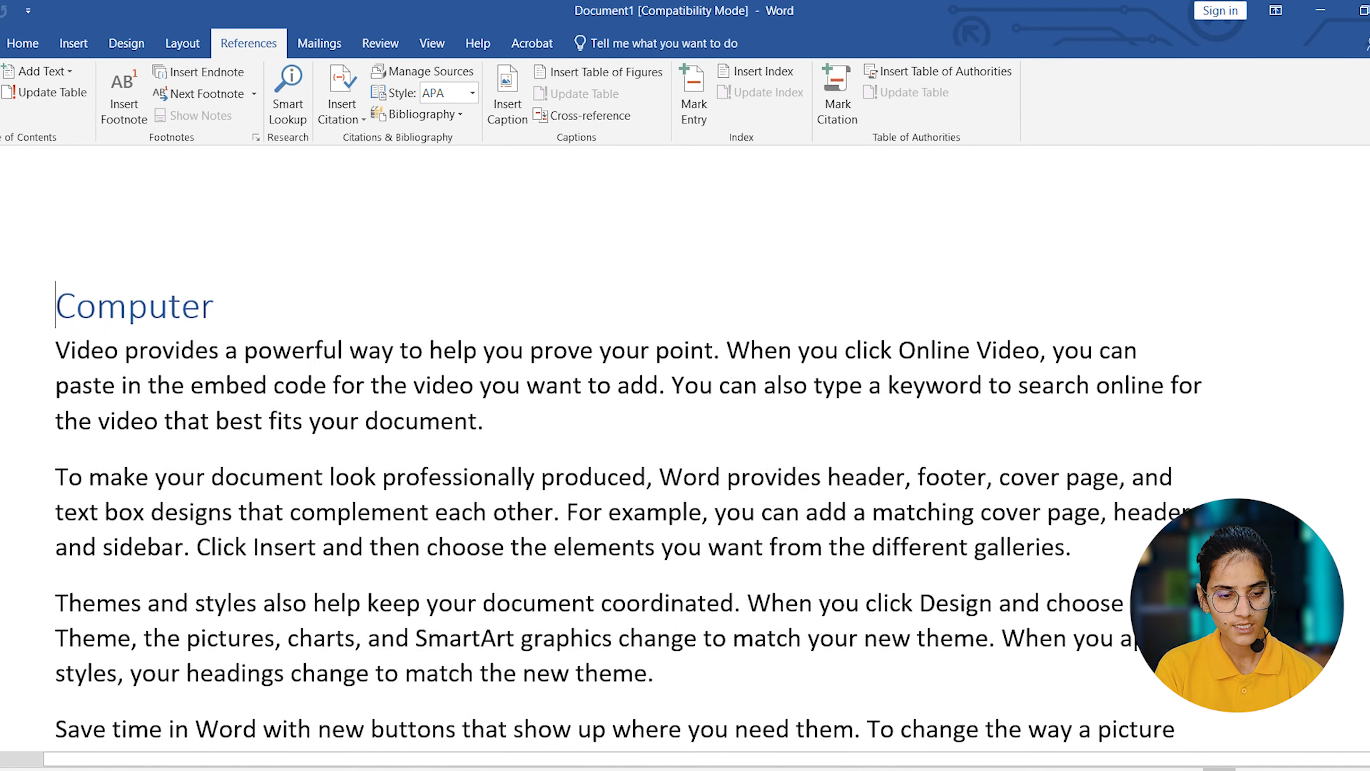
{"action": "scroll", "coordinate": [685, 458], "scroll_direction": "down", "scroll_amount": 3}
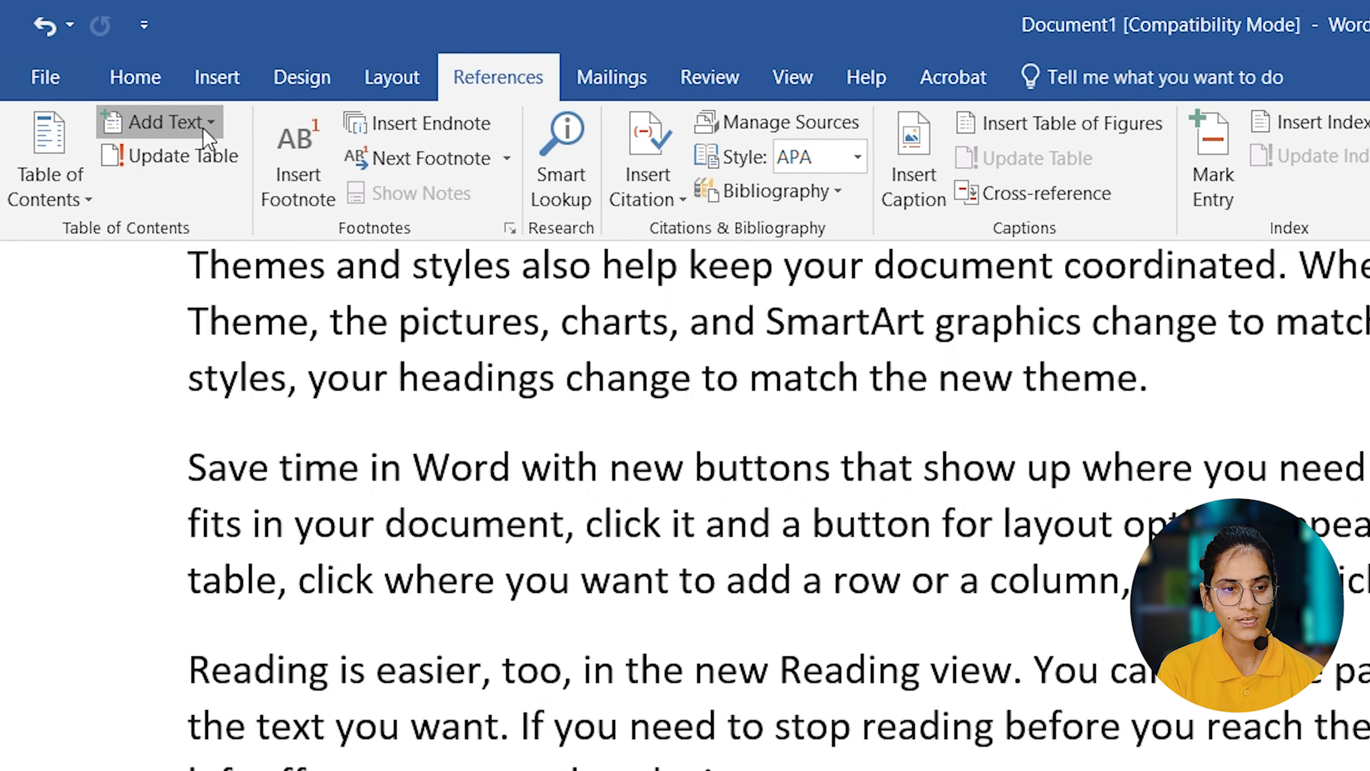
{"action": "left_click", "coordinate": [208, 123]}
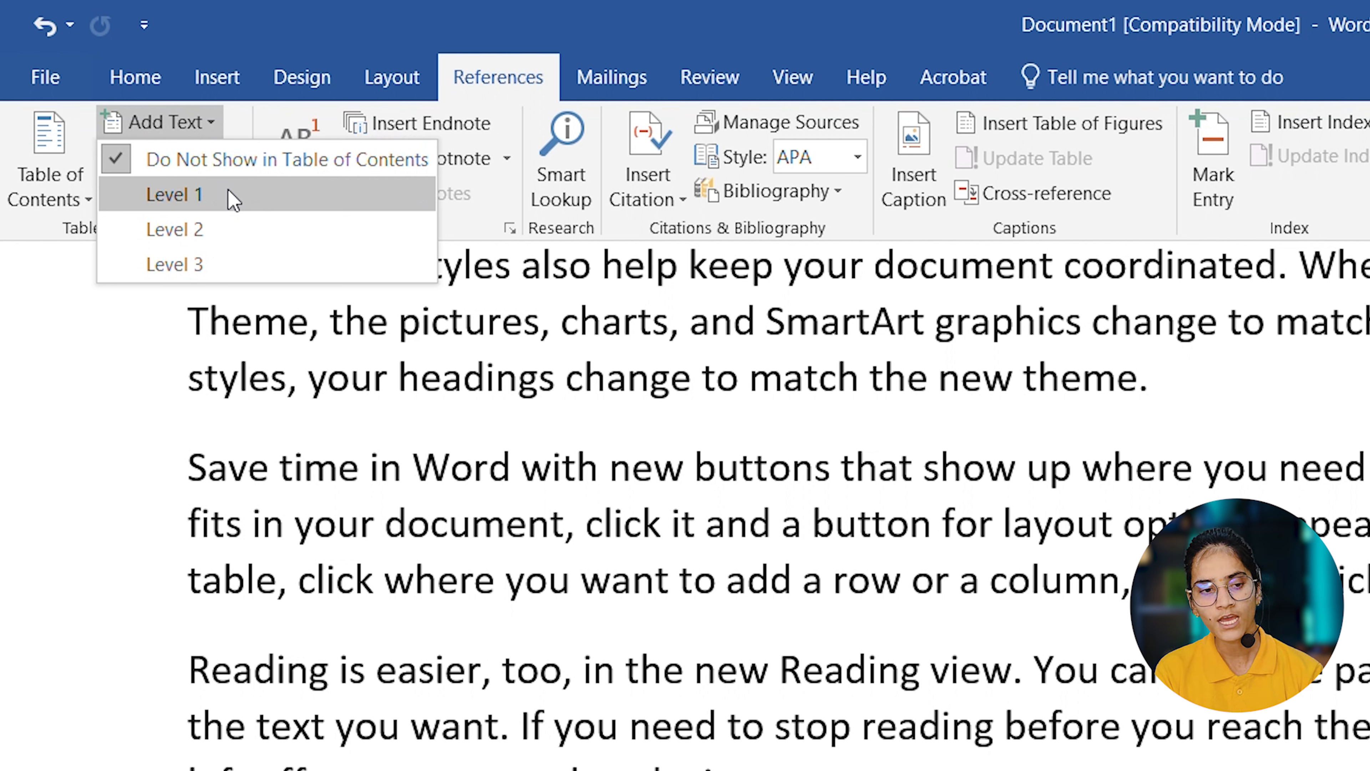
{"action": "left_click", "coordinate": [244, 238]}
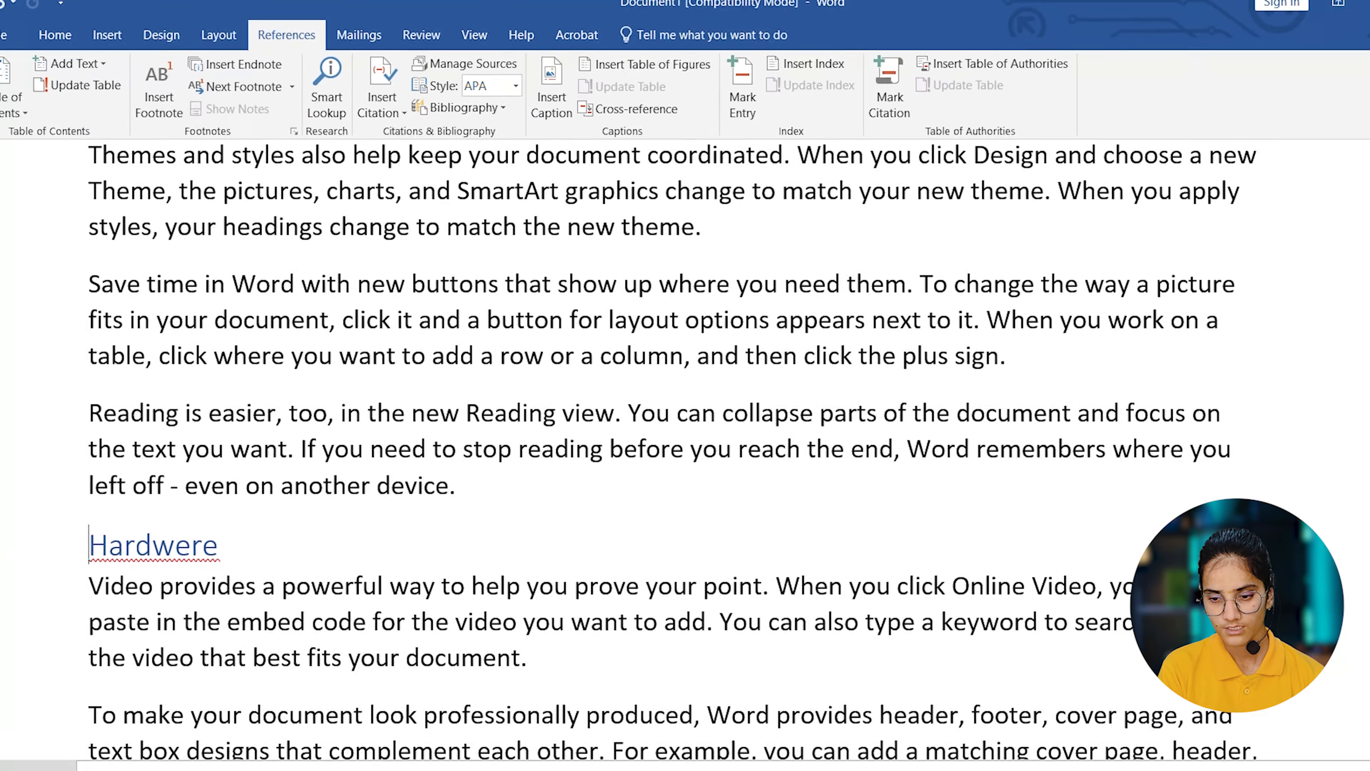
Mark the "Software" heading as a Level 2 table of contents entry
{"action": "scroll", "coordinate": [674, 447], "scroll_direction": "down", "scroll_amount": 1}
{"action": "scroll", "coordinate": [675, 447], "scroll_direction": "down", "scroll_amount": 5}
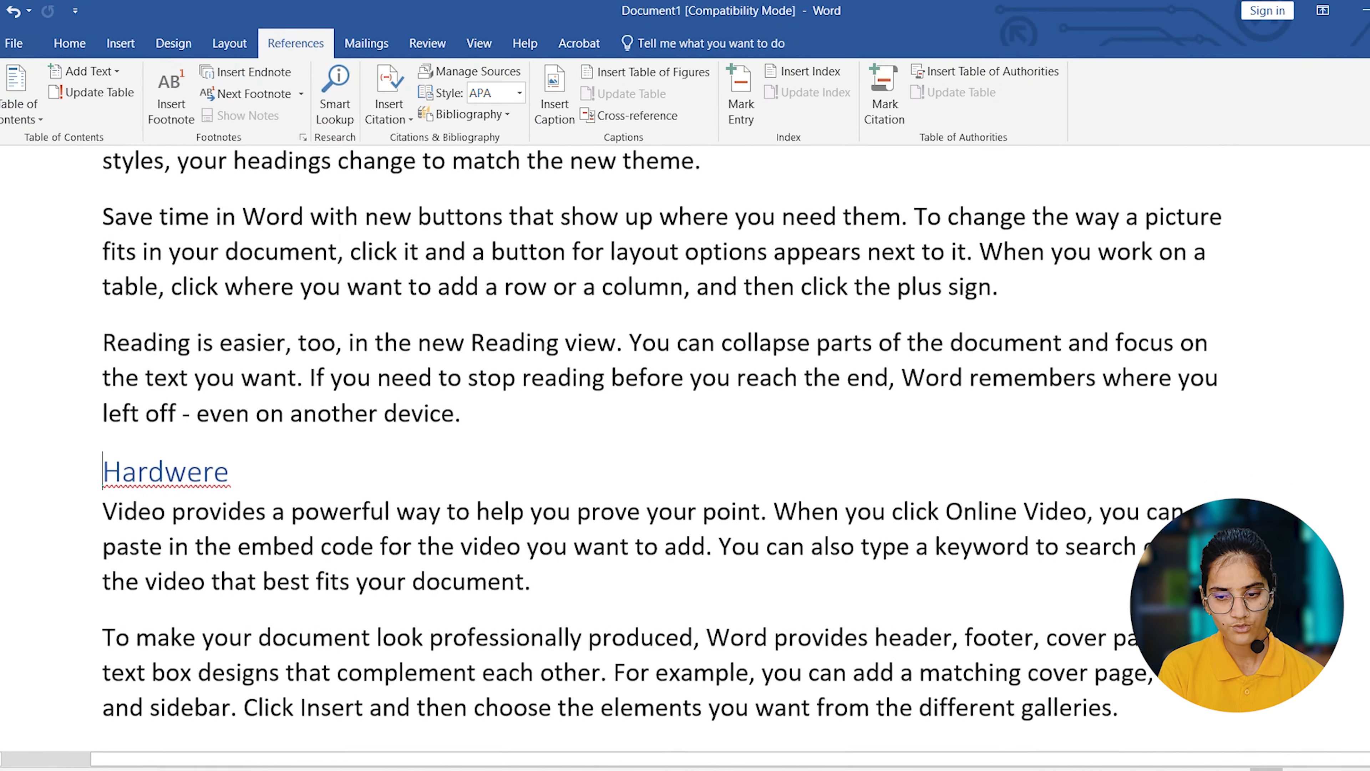
{"action": "scroll", "coordinate": [557, 585], "scroll_direction": "down", "scroll_amount": 4}
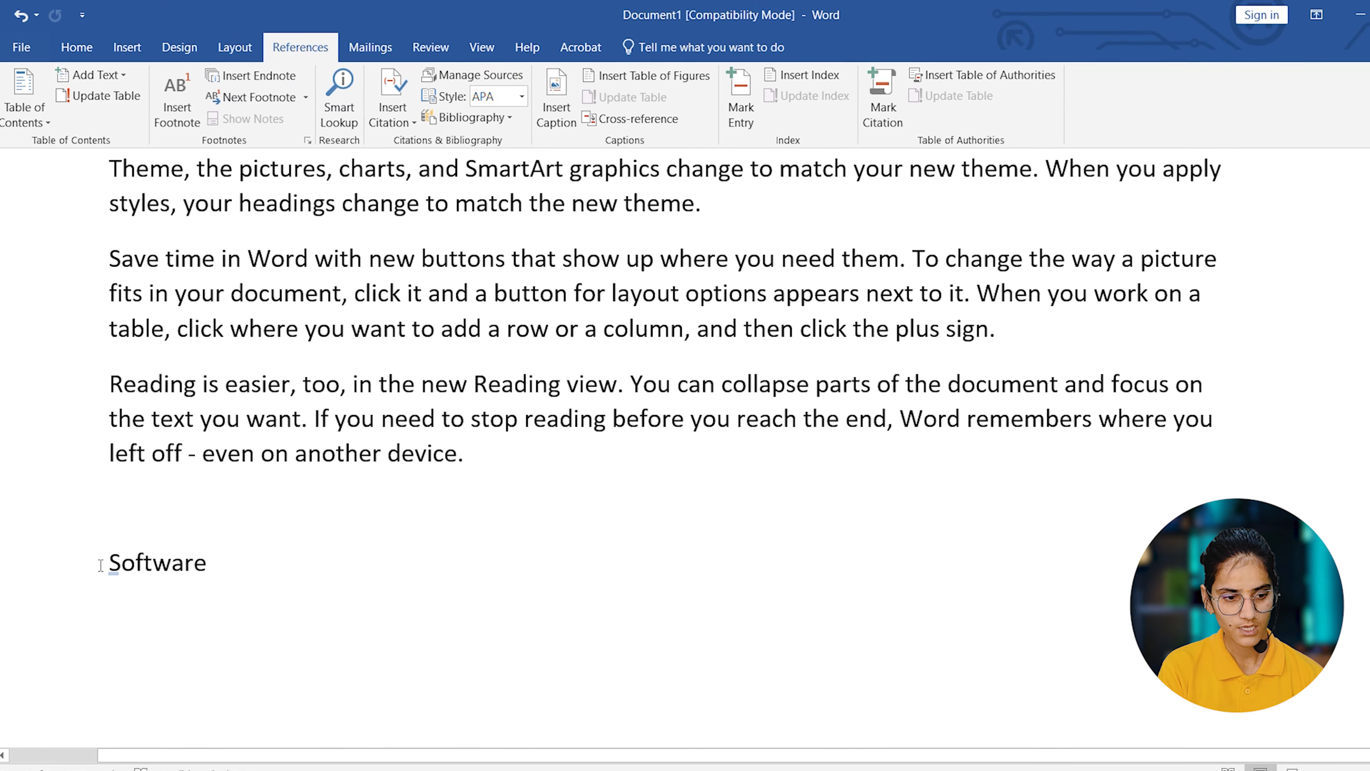
{"action": "left_click", "coordinate": [103, 564]}
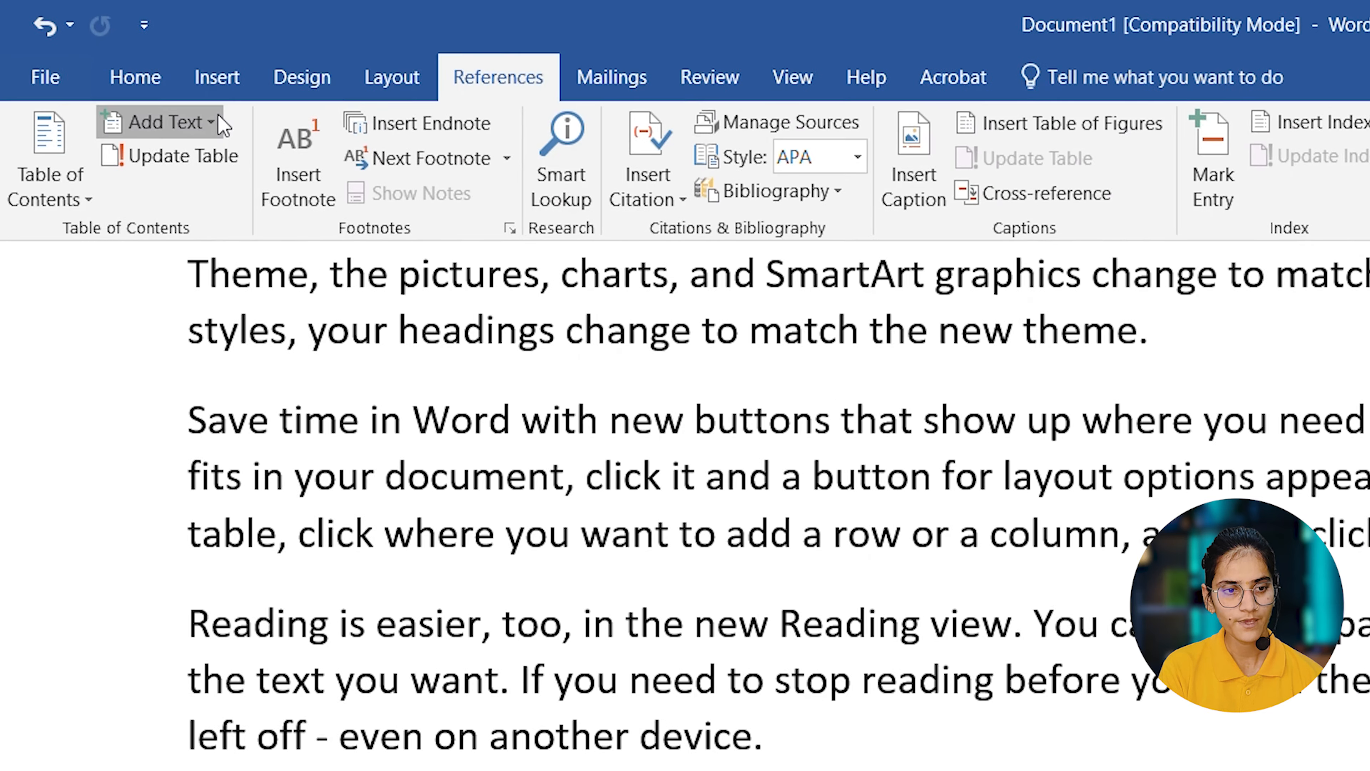
{"action": "left_click", "coordinate": [63, 36]}
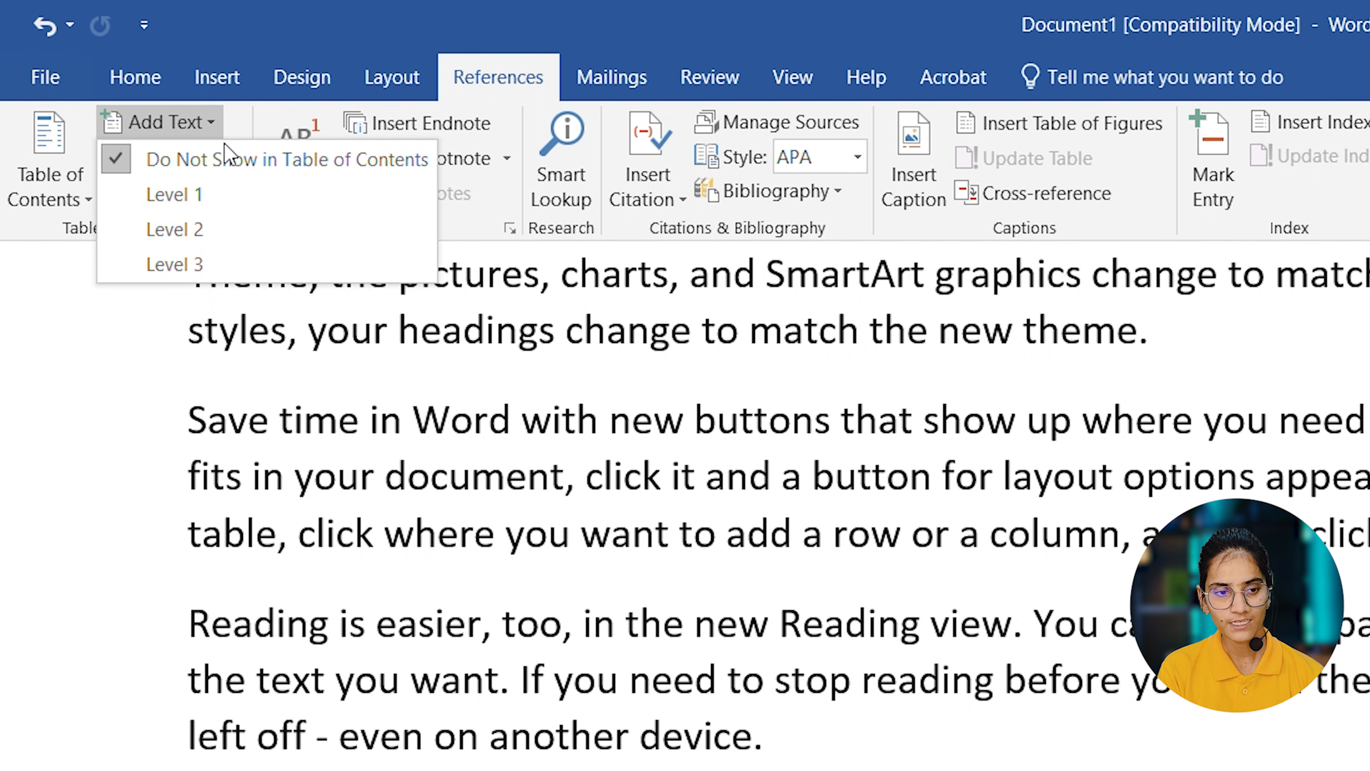
{"action": "left_click", "coordinate": [226, 220]}
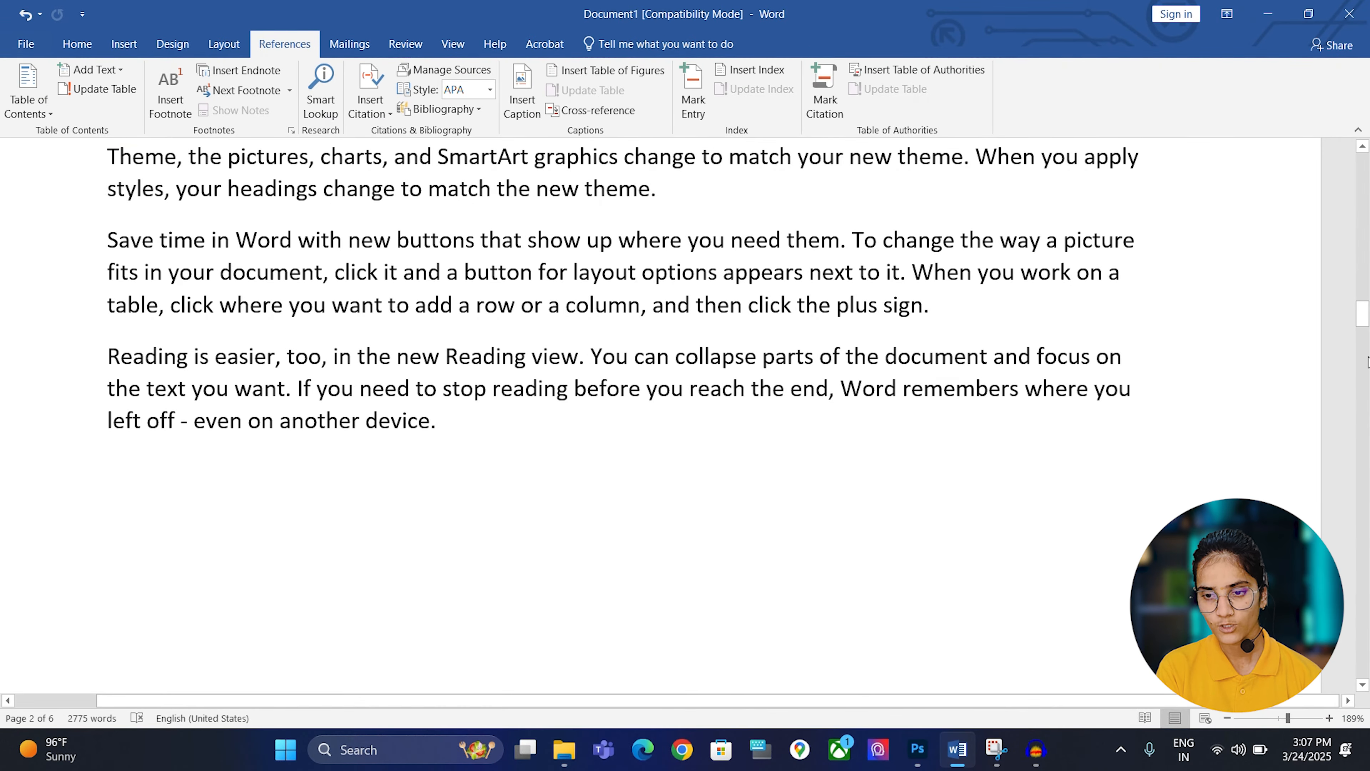
Mark the "Input" heading on page 4 as a Level 3 table of contents entry
{"action": "left_click_drag", "start_coordinate": [1368, 322], "coordinate": [1368, 439]}
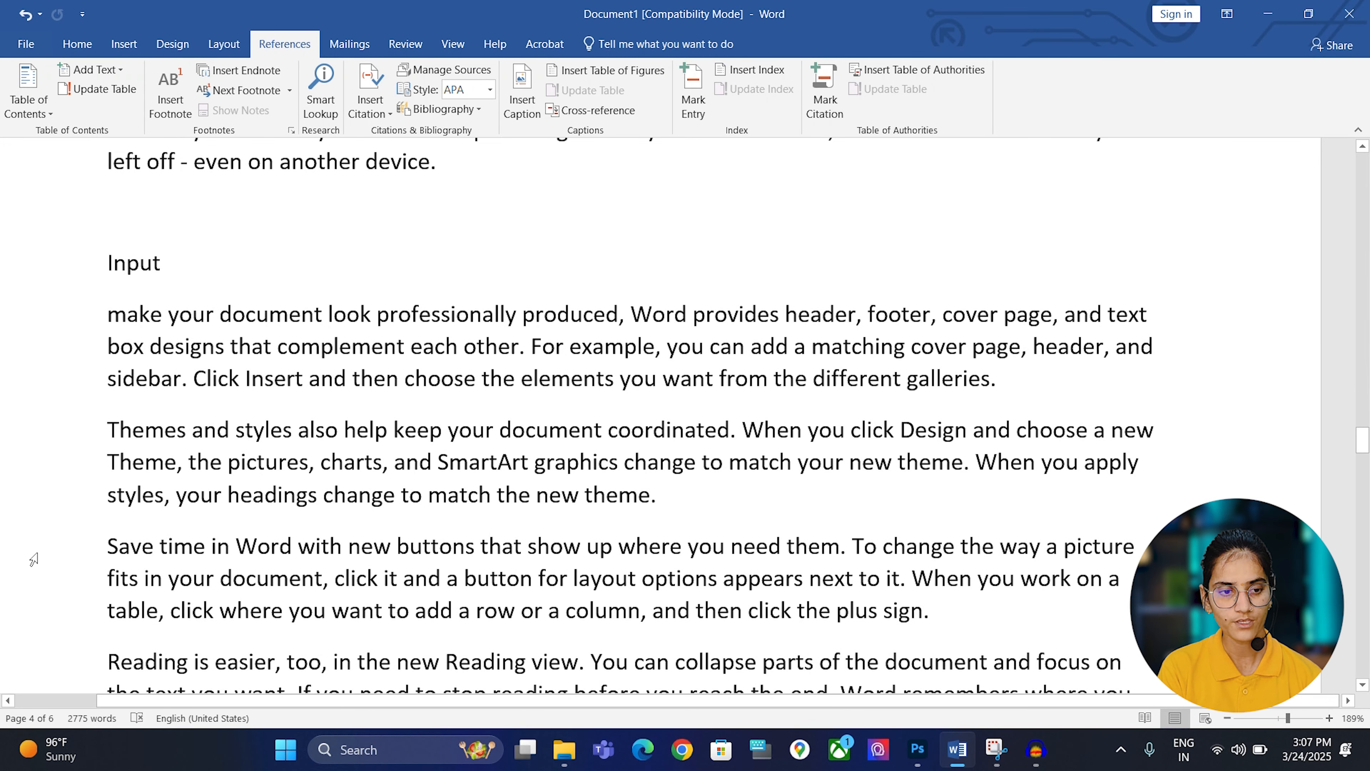
{"action": "left_click", "coordinate": [109, 254]}
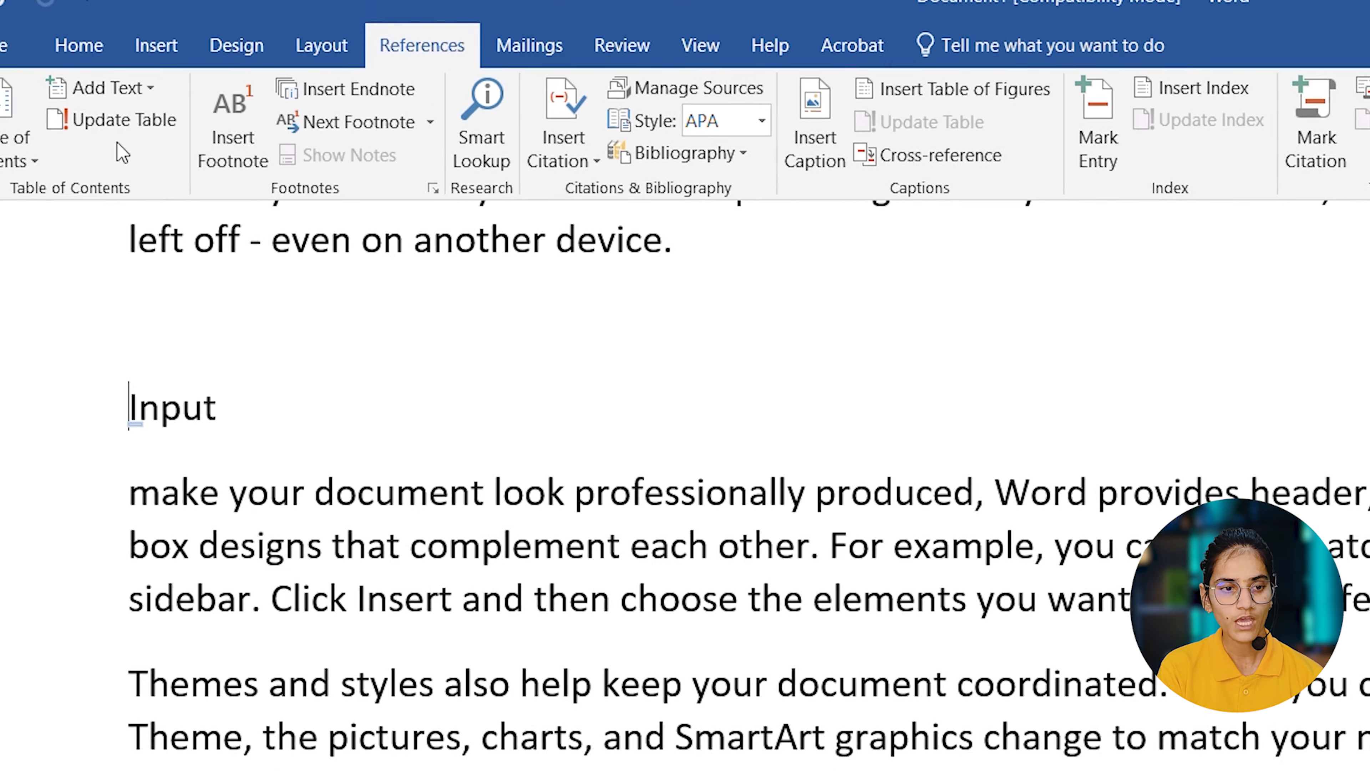
{"action": "left_click", "coordinate": [219, 129]}
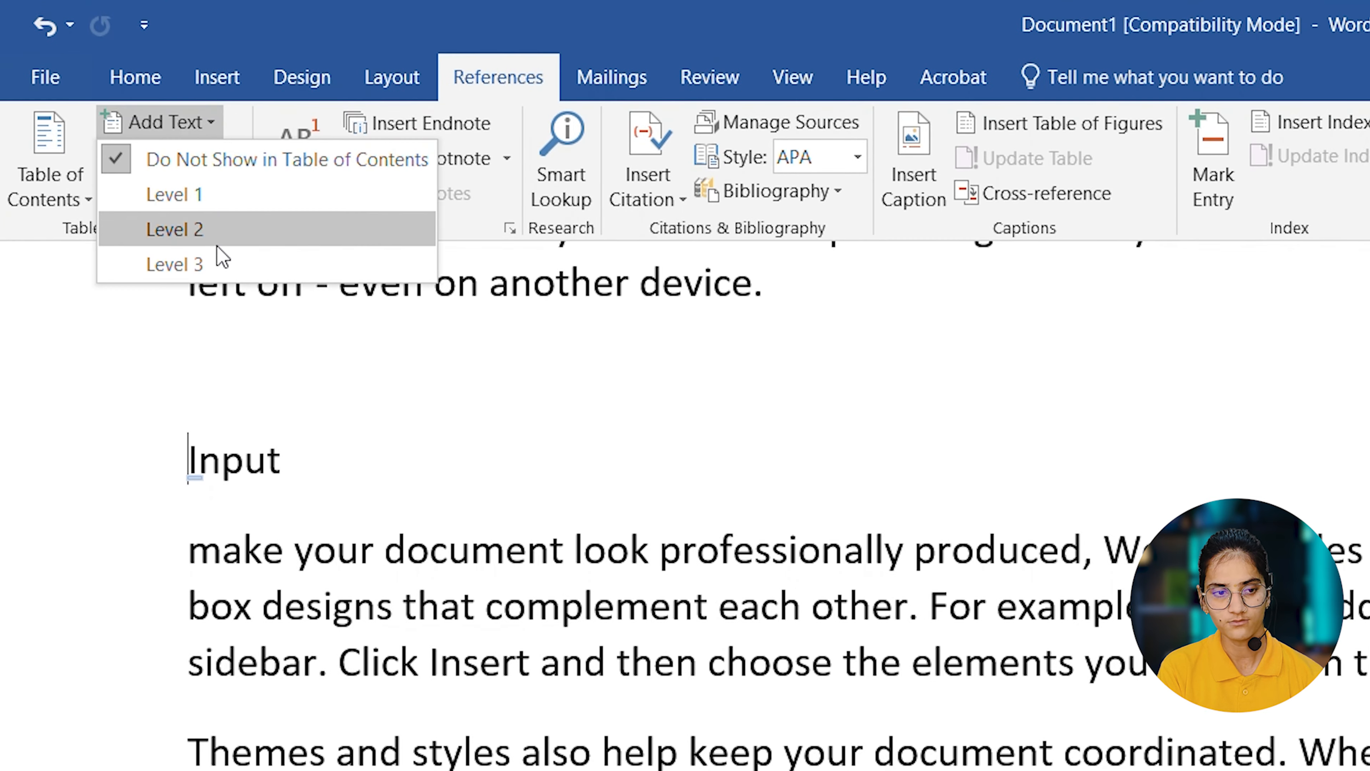
{"action": "left_click", "coordinate": [220, 261]}
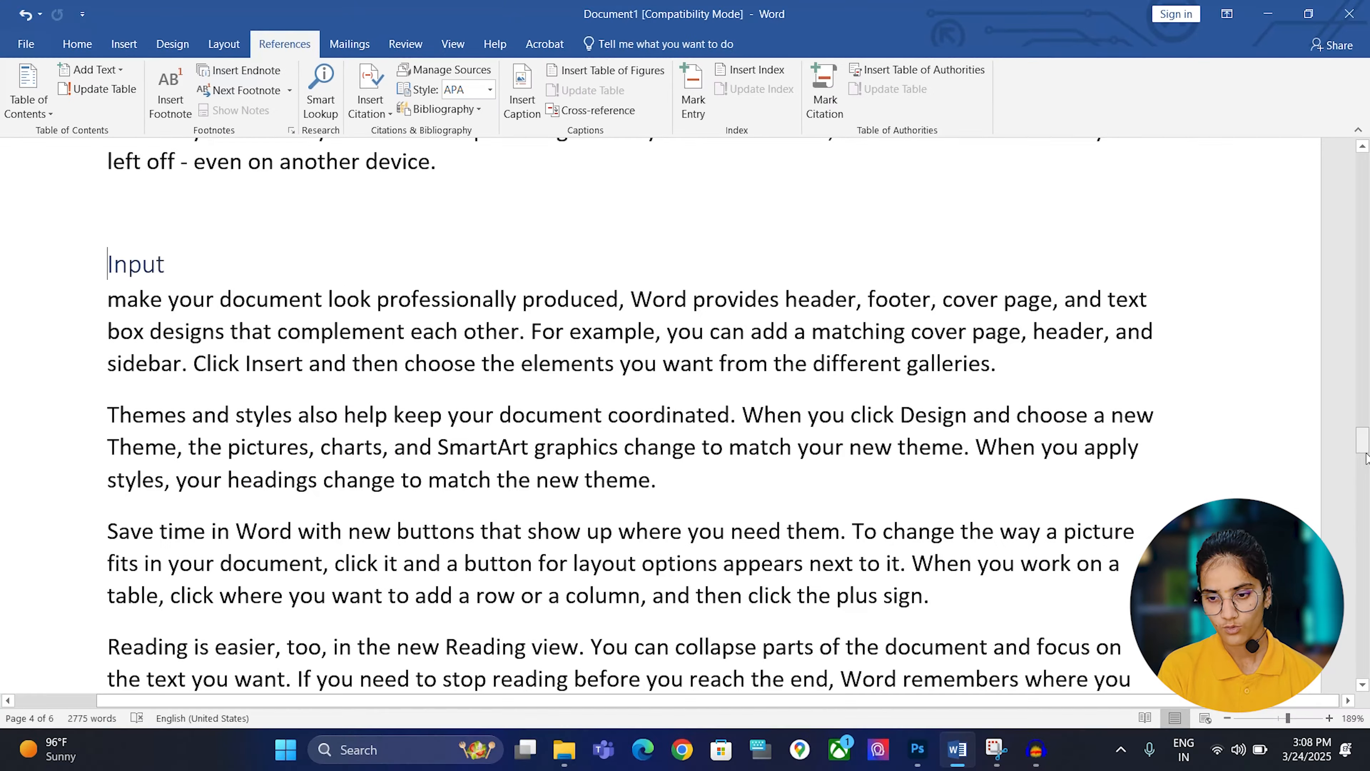
Add an empty line above the "Computer" heading and insert the Automatic Table 1 table of contents there
{"action": "left_click_drag", "start_coordinate": [1364, 457], "coordinate": [1364, 165]}
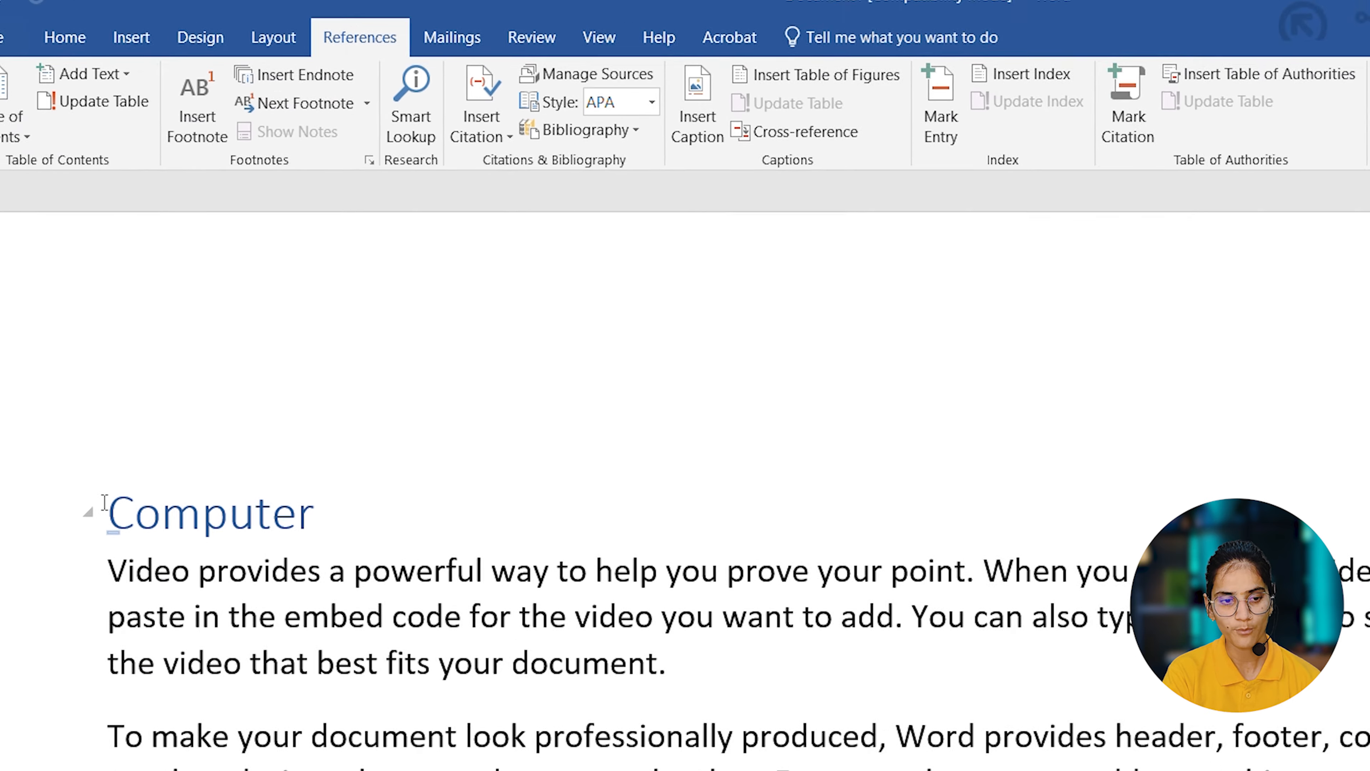
{"action": "key", "text": "Return"}
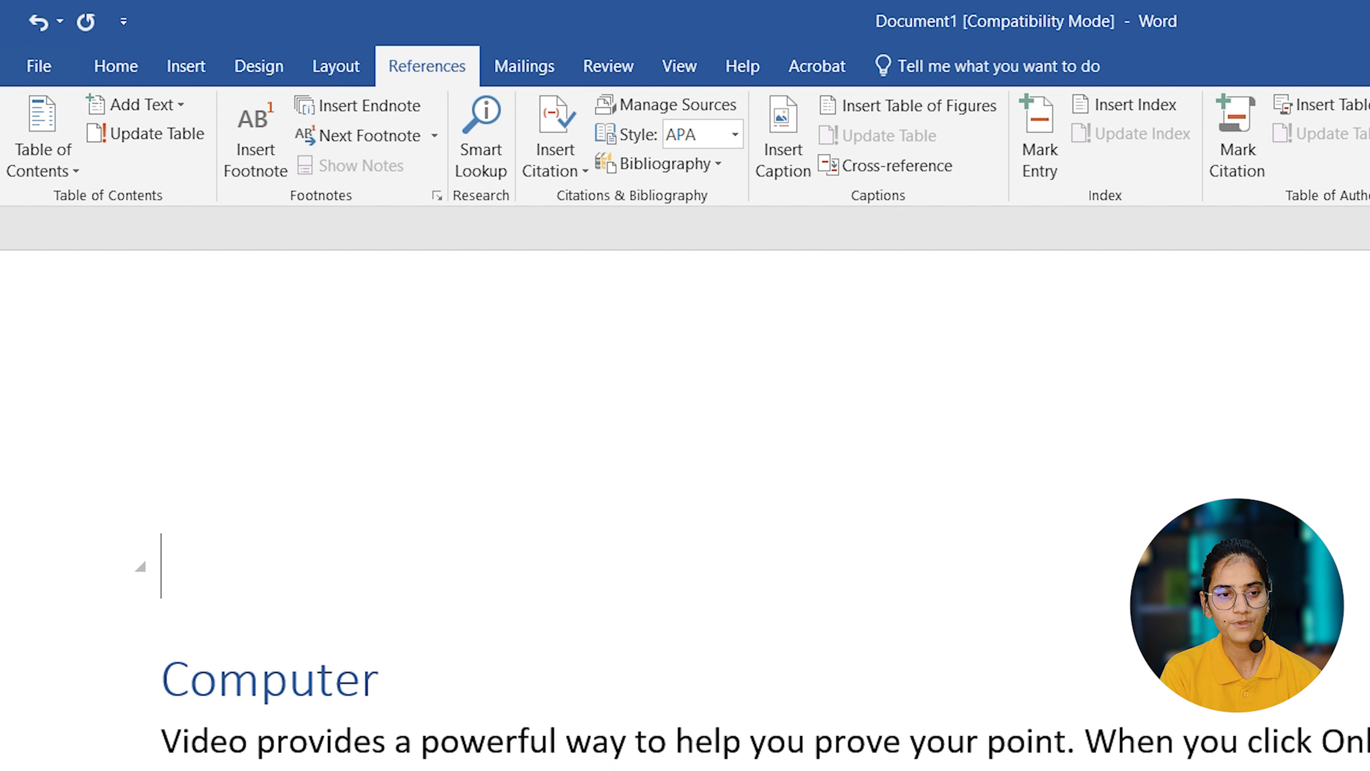
{"action": "left_click", "coordinate": [73, 171]}
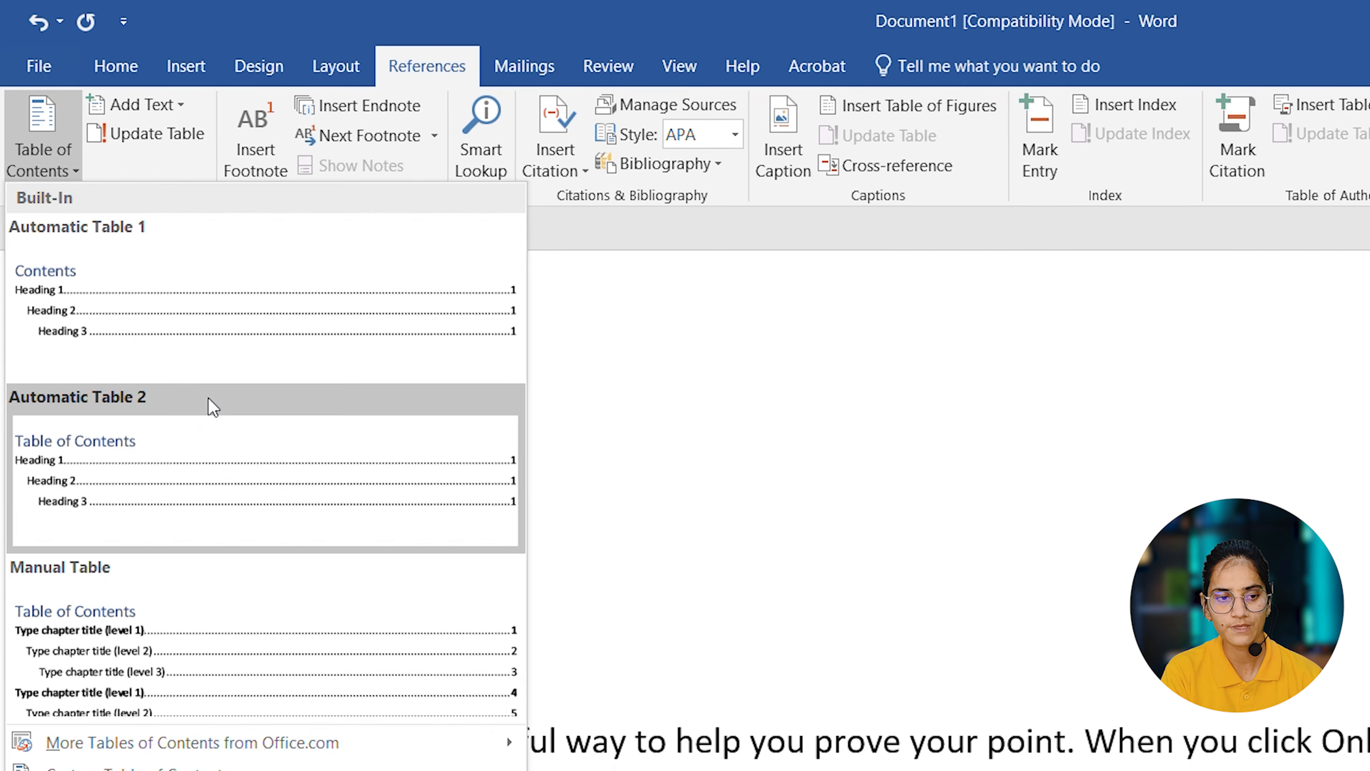
{"action": "left_click", "coordinate": [208, 343]}
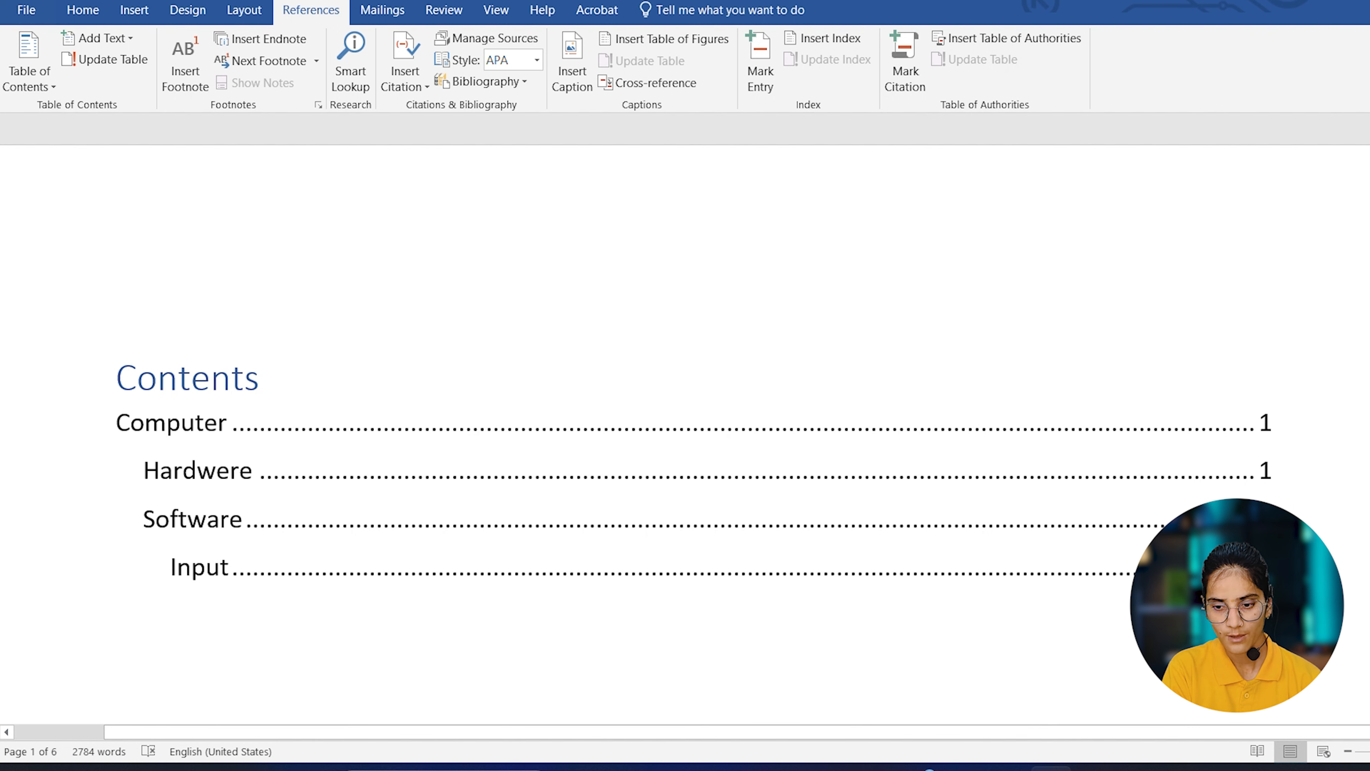
Mark the "Output" heading on page 5 as a Level 3 table of contents entry
{"action": "scroll", "coordinate": [685, 356], "scroll_direction": "down", "scroll_amount": 2}
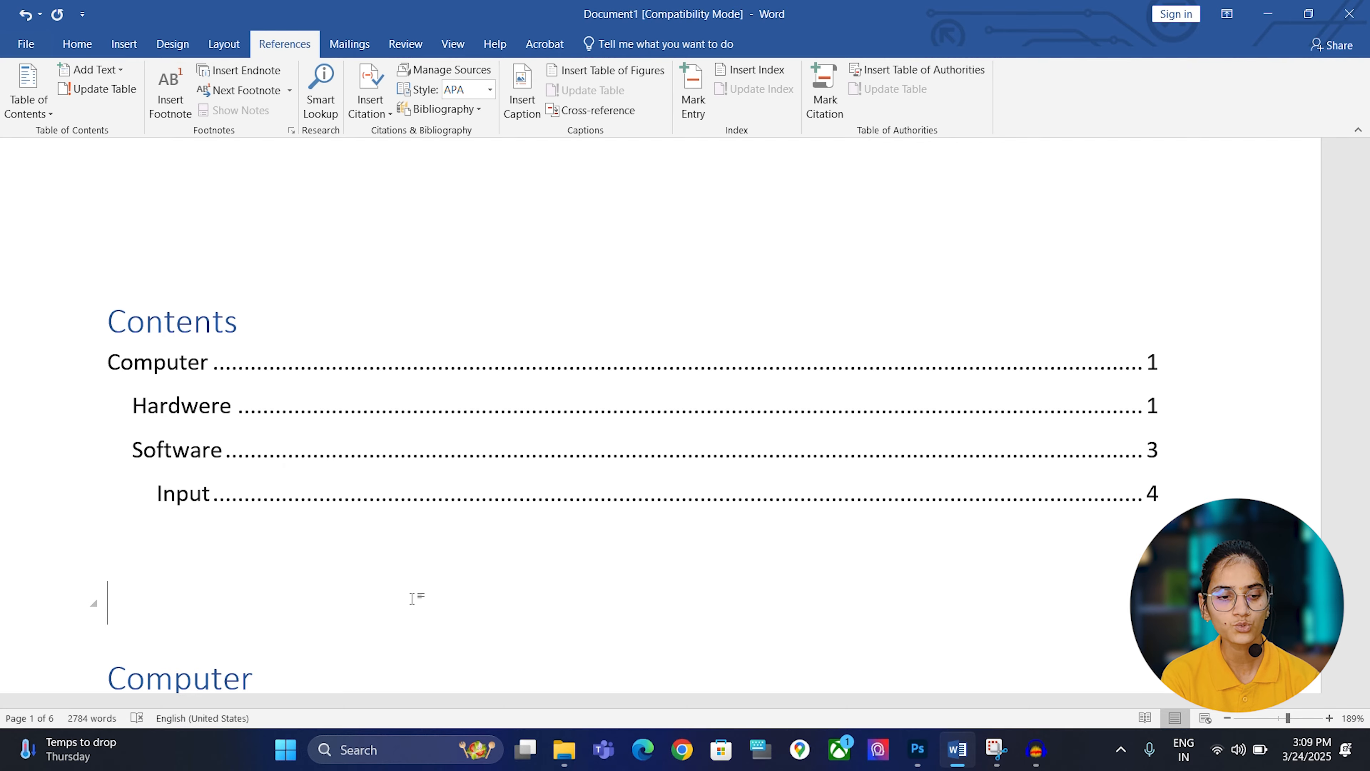
{"action": "left_click", "coordinate": [1063, 339]}
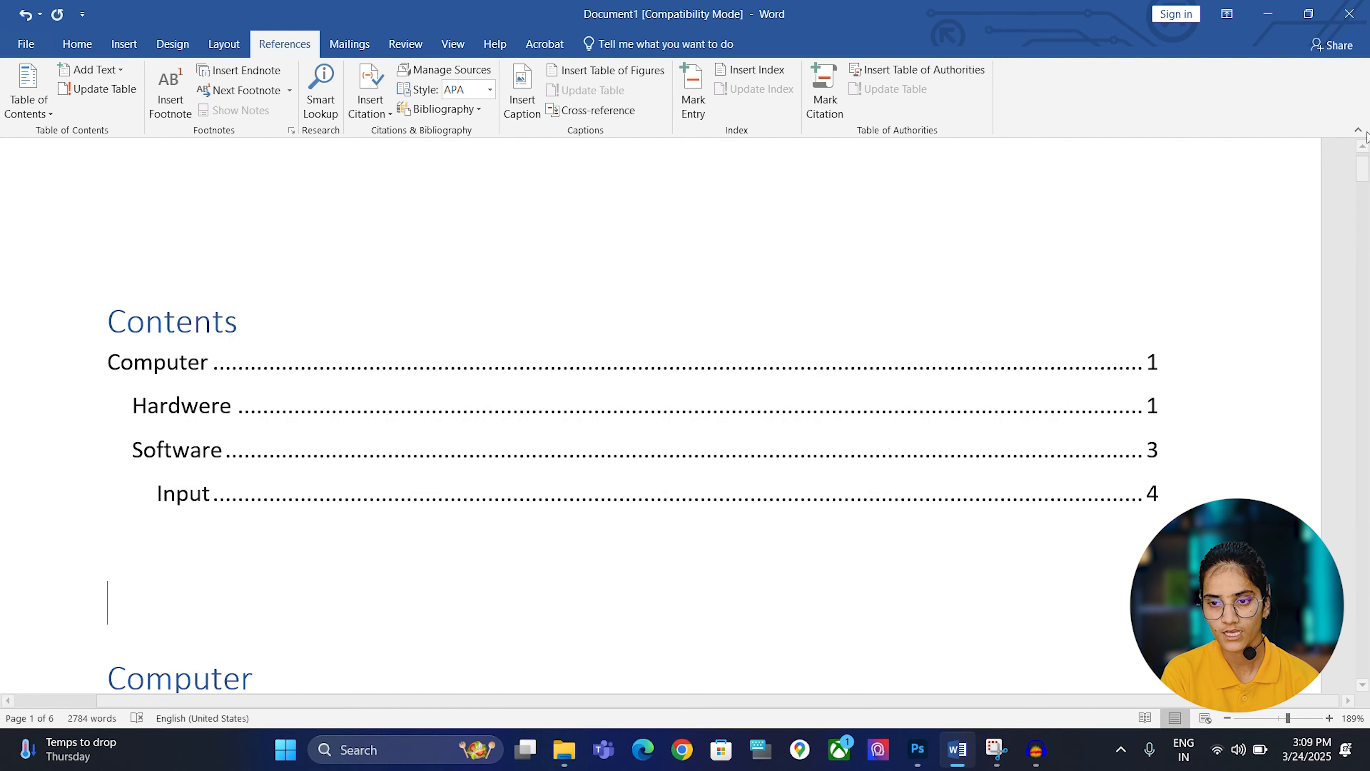
{"action": "left_click_drag", "start_coordinate": [1363, 178], "coordinate": [1366, 564]}
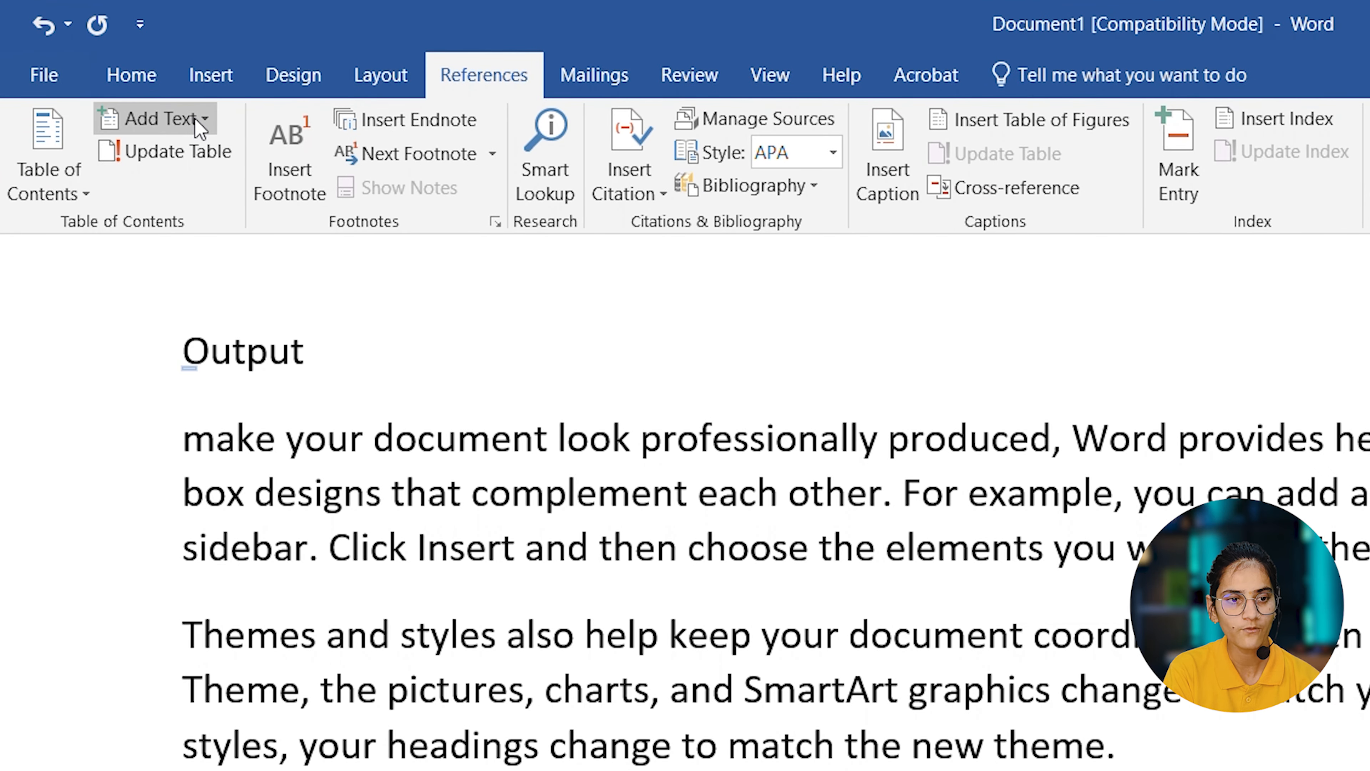
{"action": "left_click", "coordinate": [114, 70]}
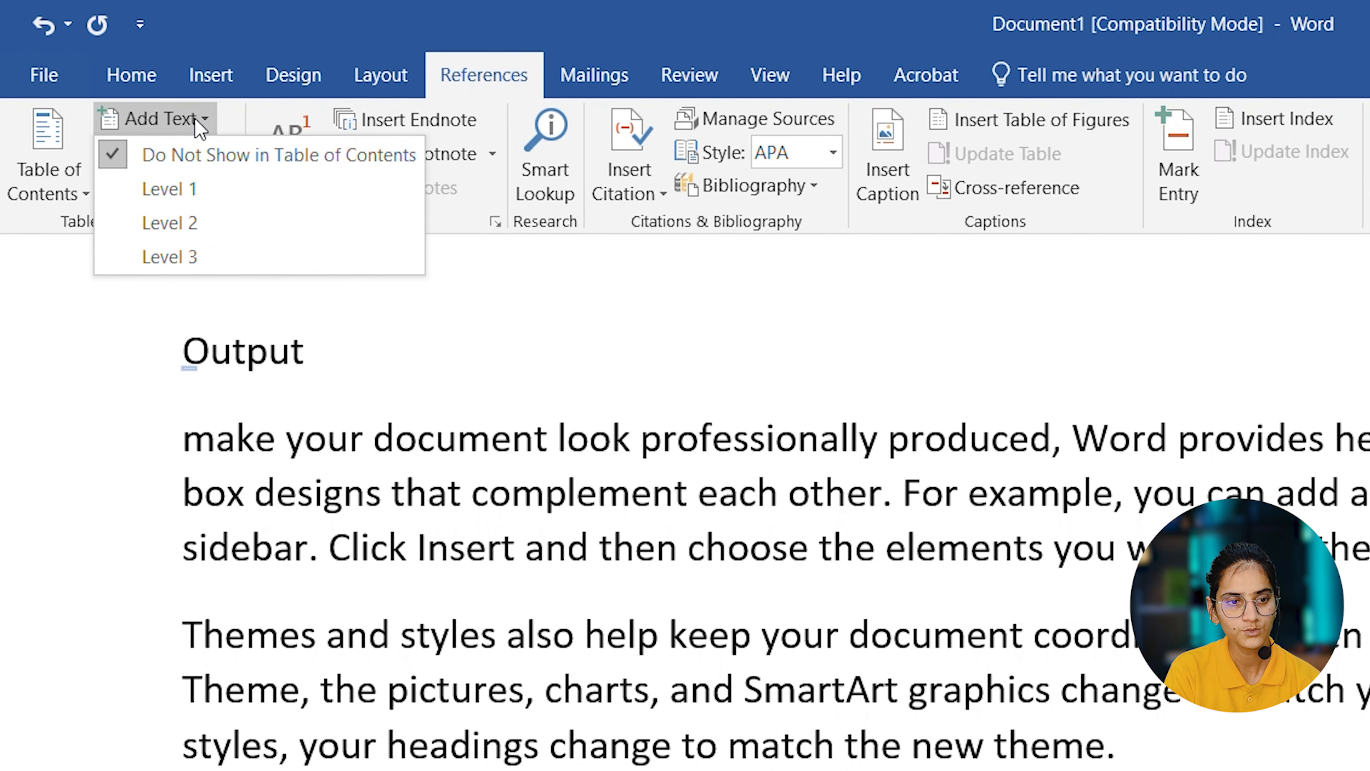
{"action": "left_click", "coordinate": [232, 265]}
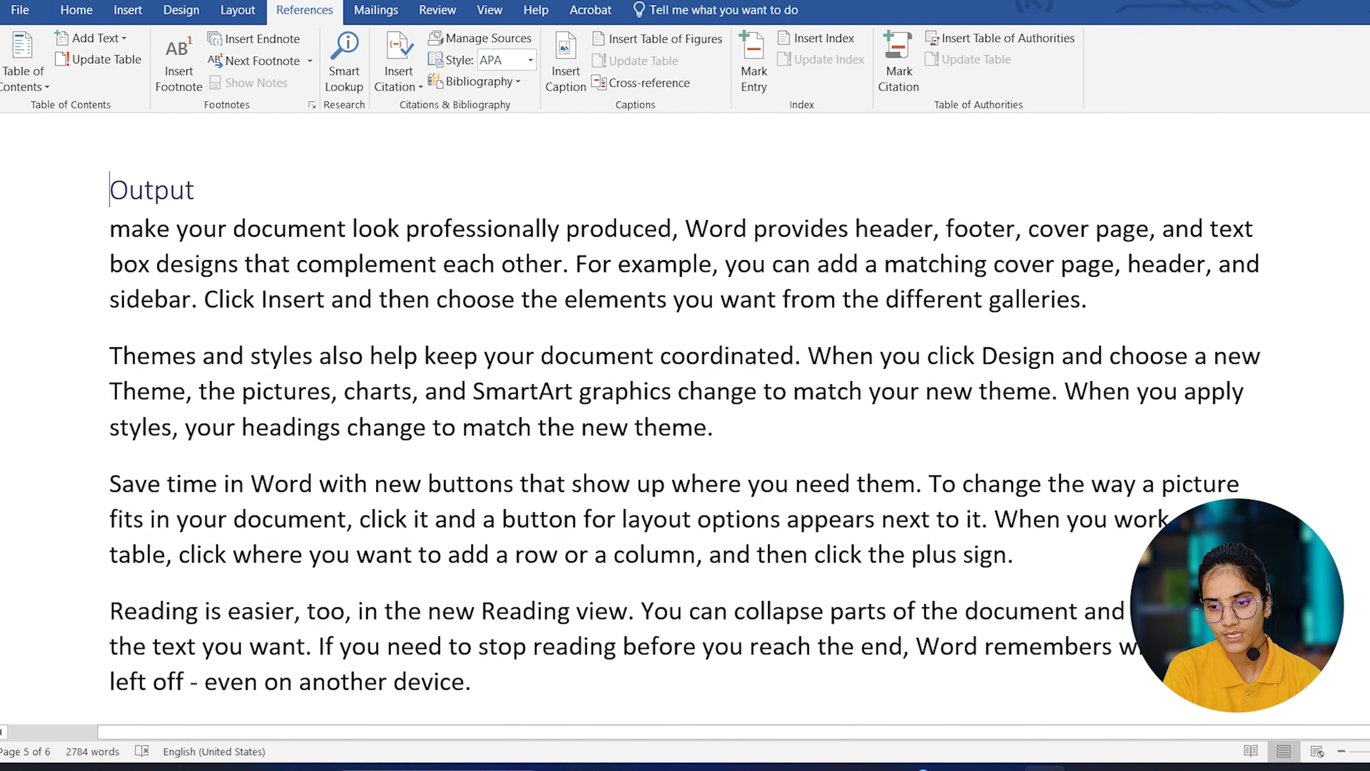
Update the entire table of contents so that it includes the "Output" heading
{"action": "scroll", "coordinate": [345, 610], "scroll_direction": "up", "scroll_amount": 15}
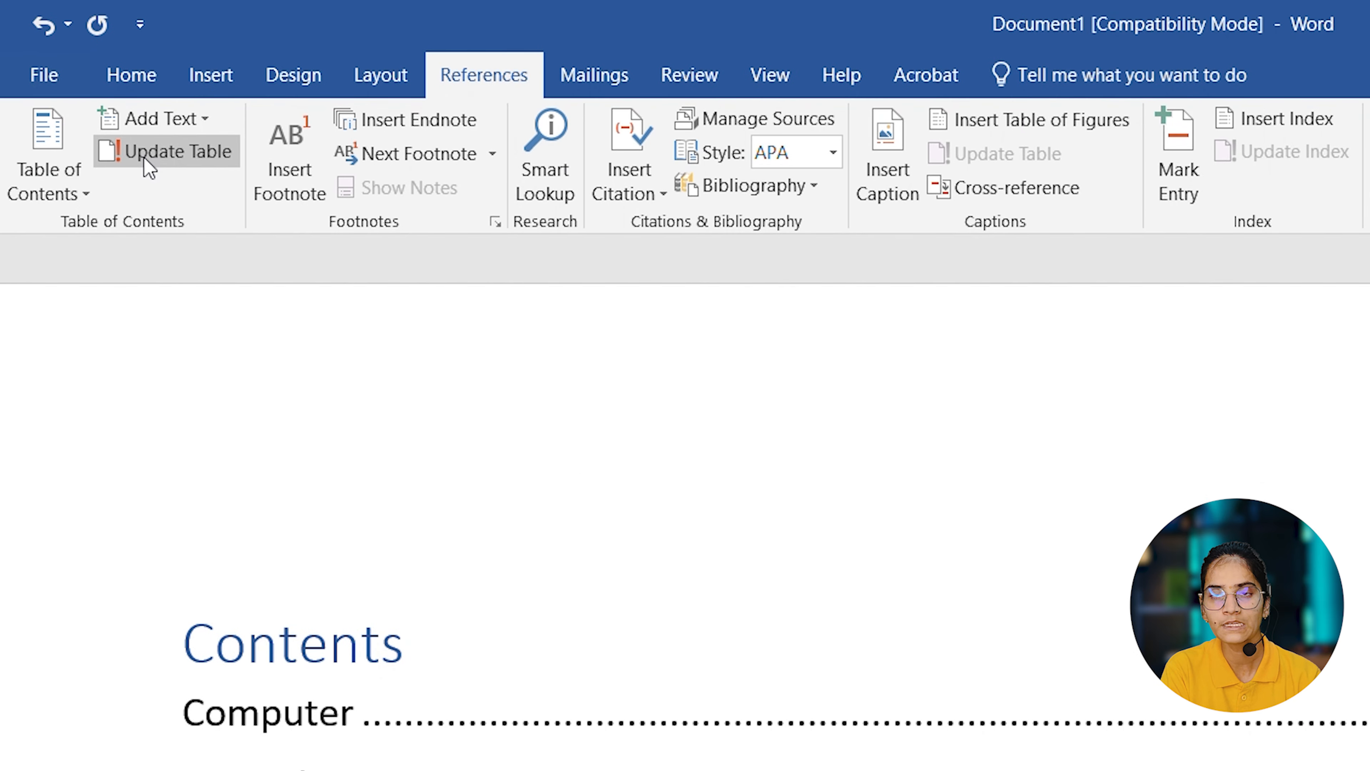
{"action": "left_click", "coordinate": [145, 158]}
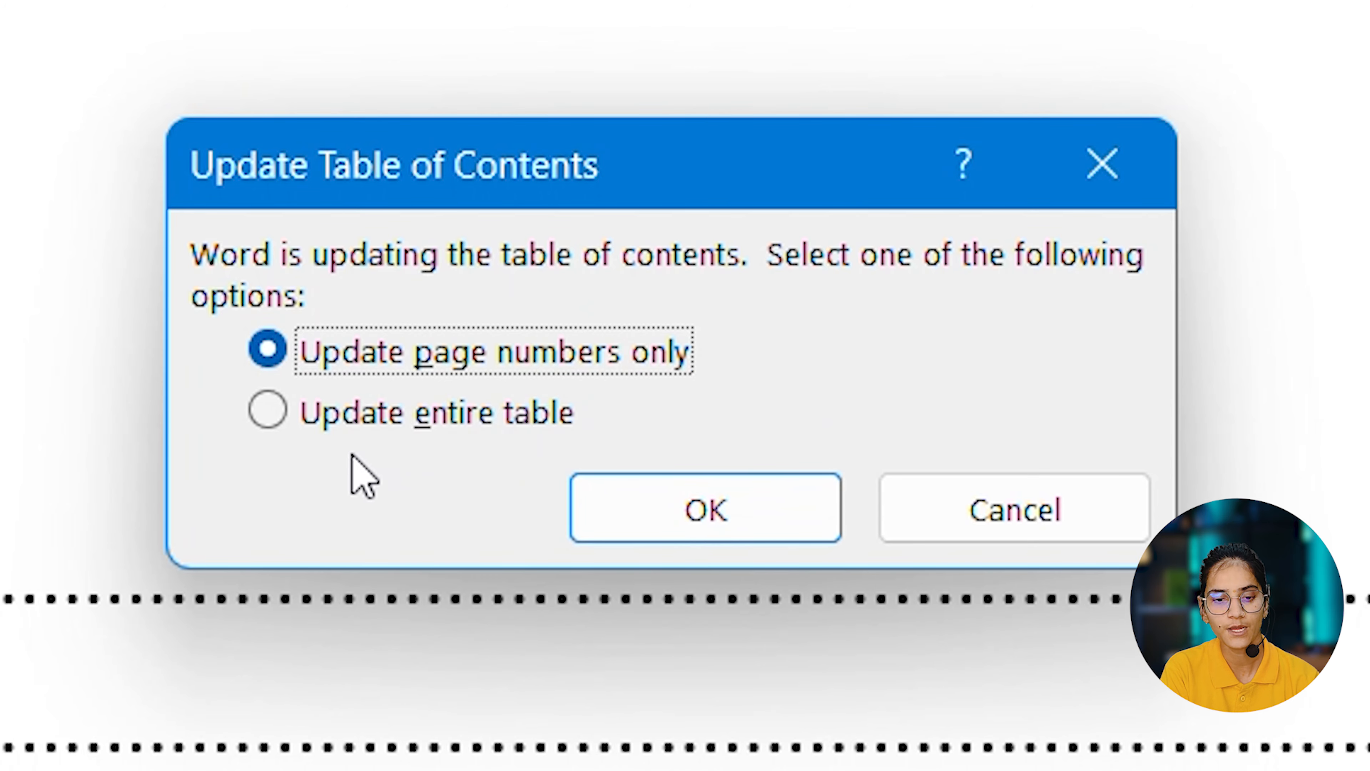
{"action": "left_click", "coordinate": [351, 404]}
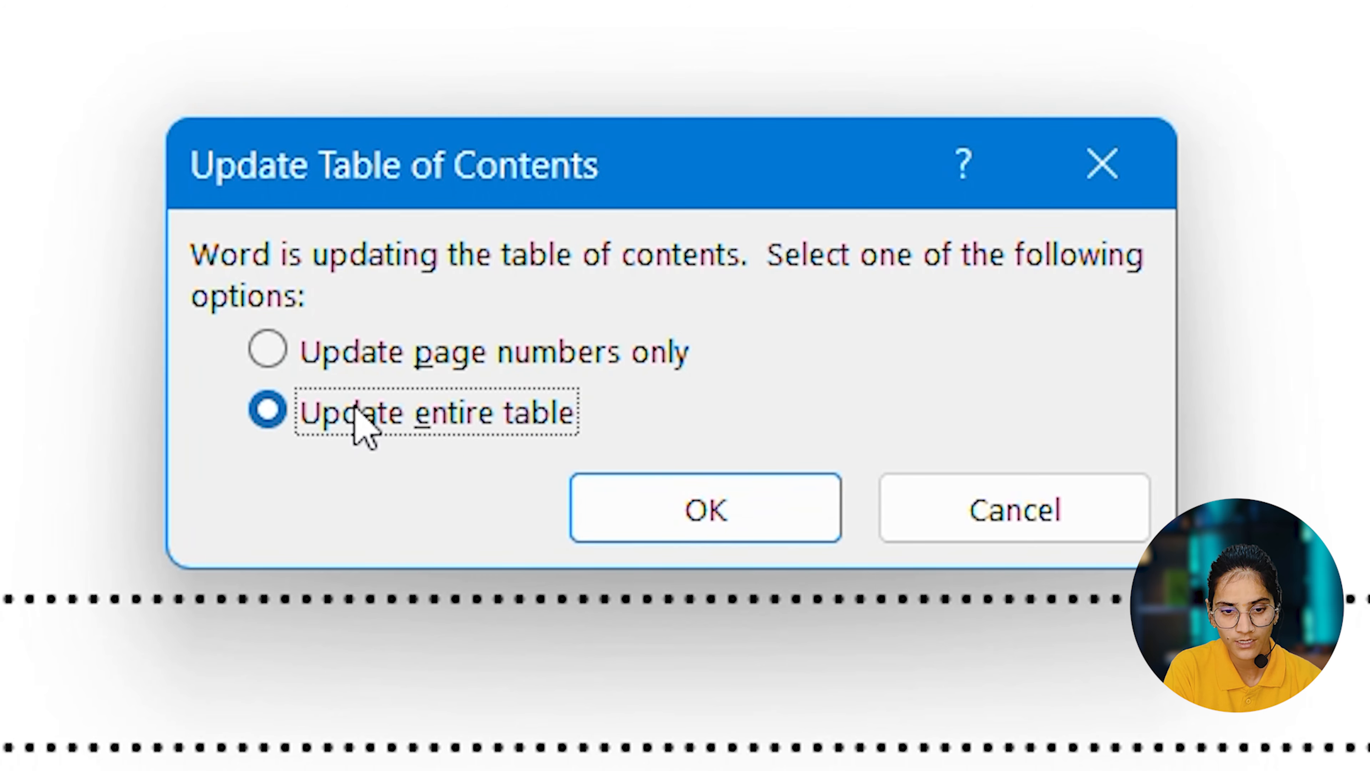
{"action": "left_click", "coordinate": [679, 521]}
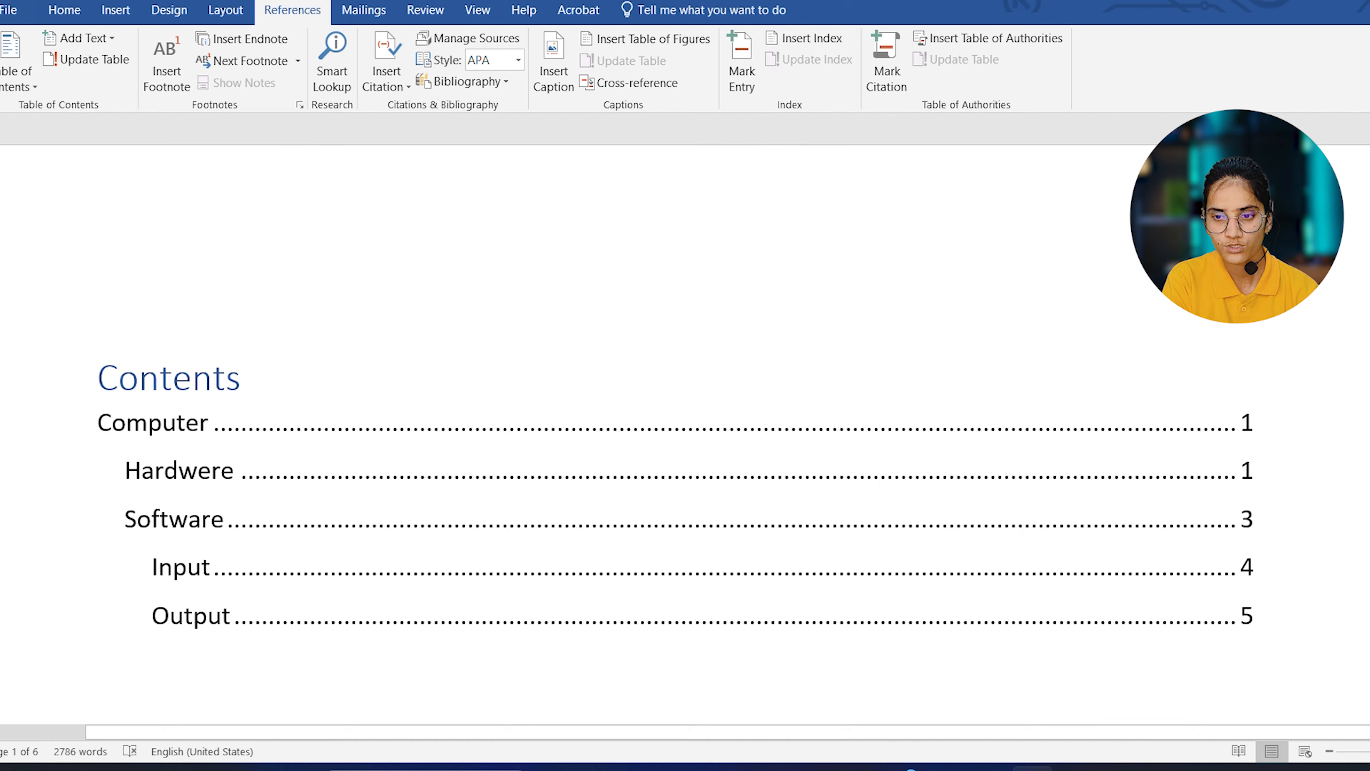
{"action": "left_click_drag", "start_coordinate": [1369, 151], "coordinate": [1369, 187]}
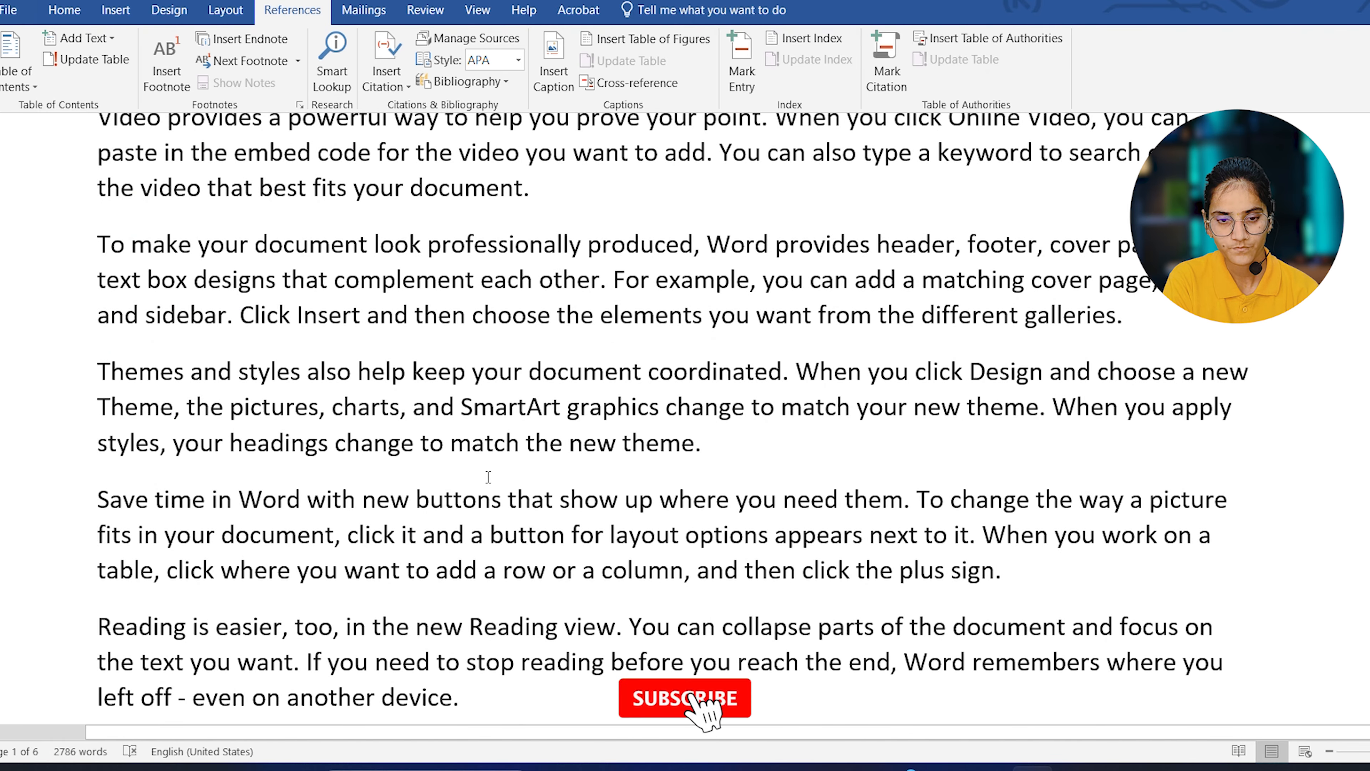
Add an empty line after the "Themes and styles" paragraph in the "Computer" section and paste the desktop screenshot there
{"action": "left_click", "coordinate": [706, 448]}
{"action": "key", "text": "Return"}
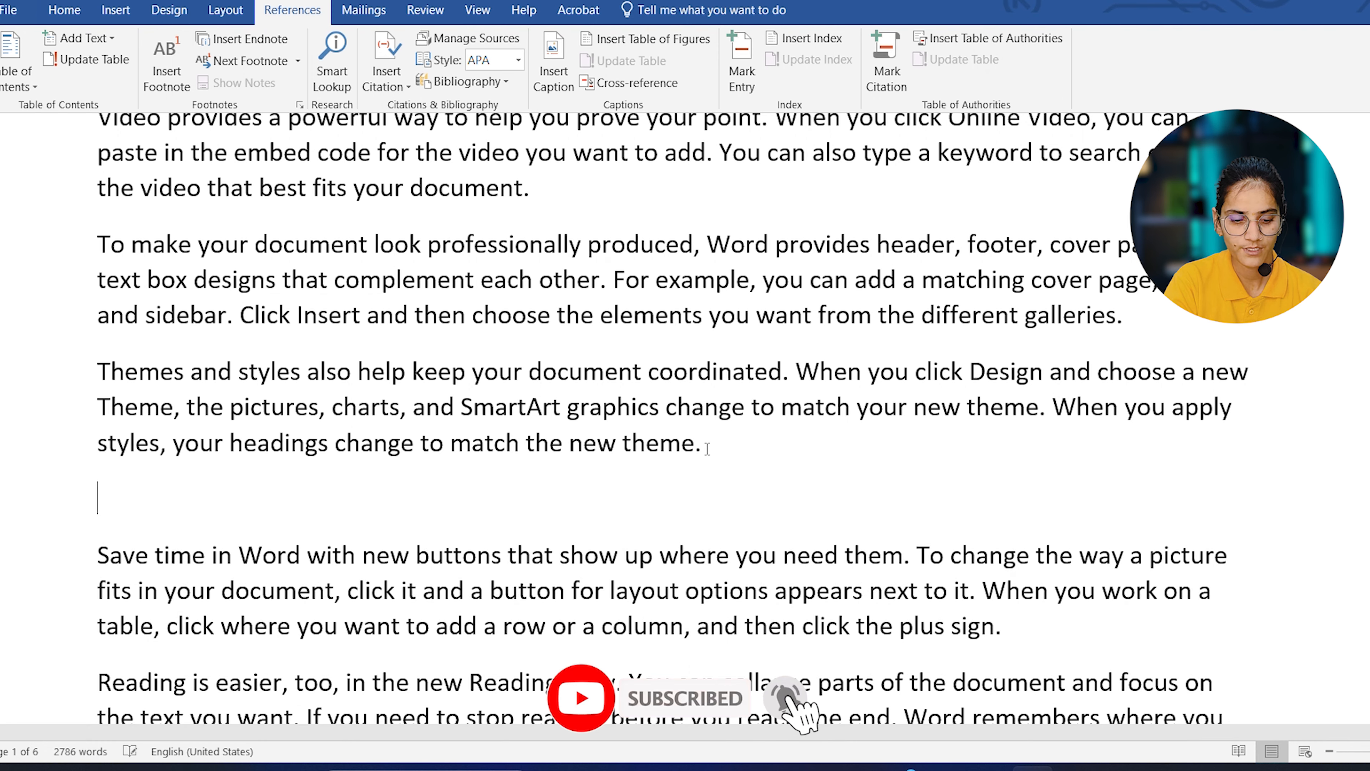
{"action": "key", "text": "ctrl+v"}
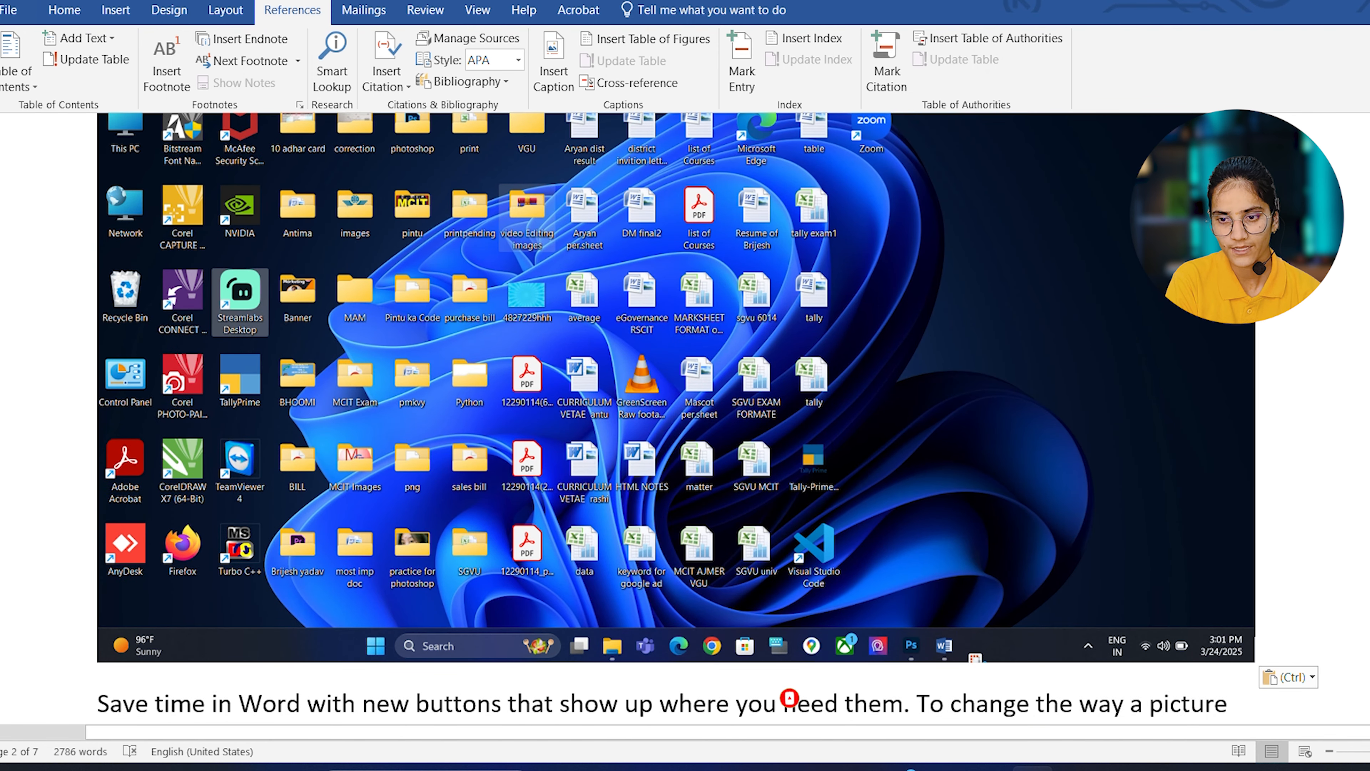
Copy the "Reading is easier" paragraph at the end of the "Computer" section and paste it four times in its place
{"action": "scroll", "coordinate": [1366, 286], "scroll_direction": "down", "scroll_amount": 7}
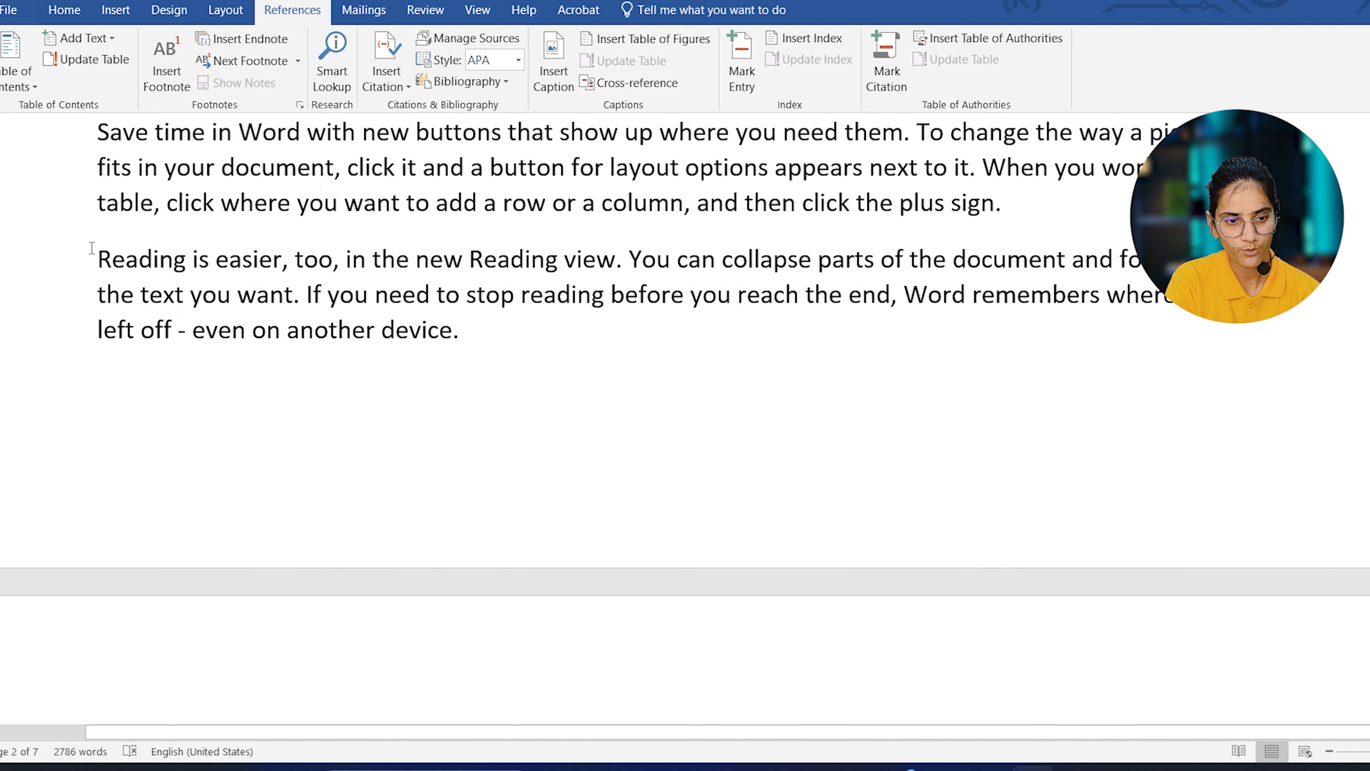
{"action": "left_click_drag", "start_coordinate": [106, 256], "coordinate": [439, 378]}
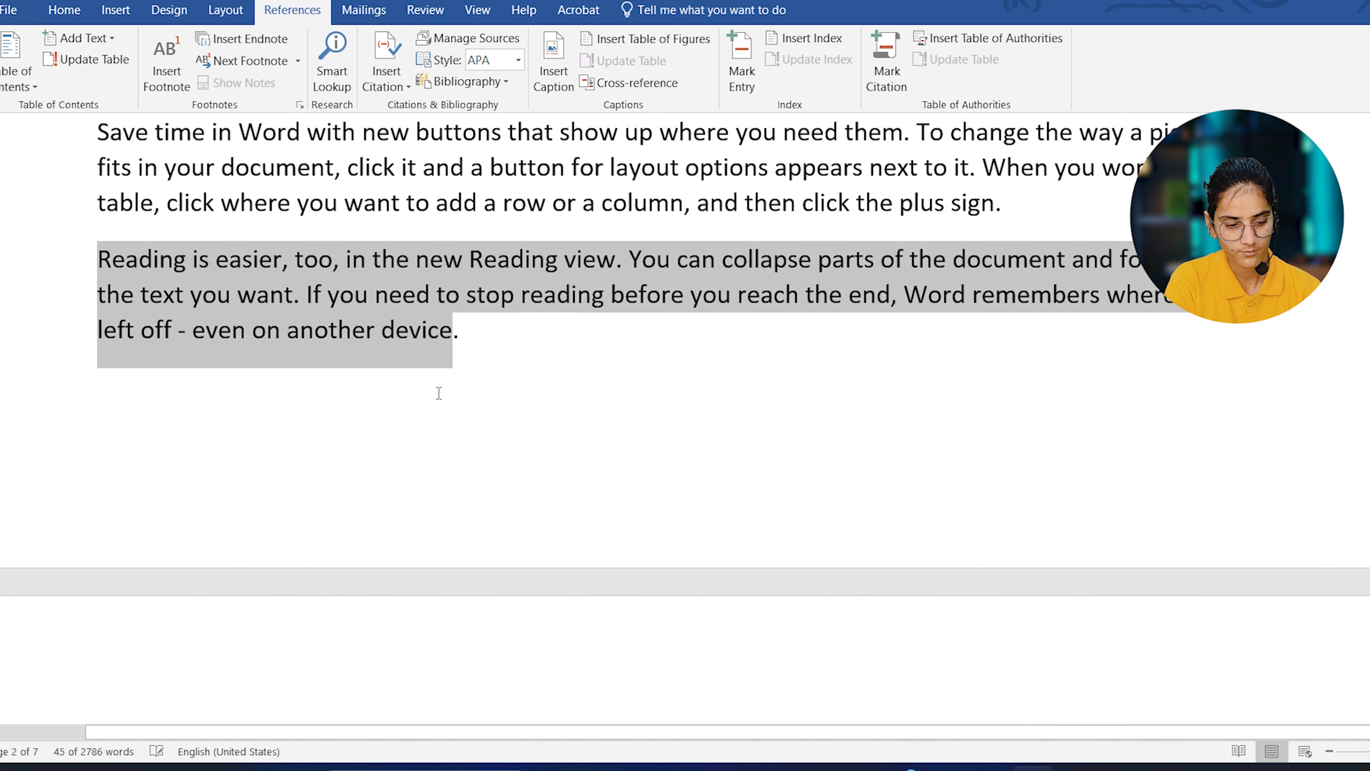
{"action": "key", "text": "ctrl+c"}
{"action": "key", "text": "ctrl+v"}
{"action": "key", "text": "ctrl+v"}
{"action": "key", "text": "ctrl+v"}
{"action": "key", "text": "ctrl+v"}
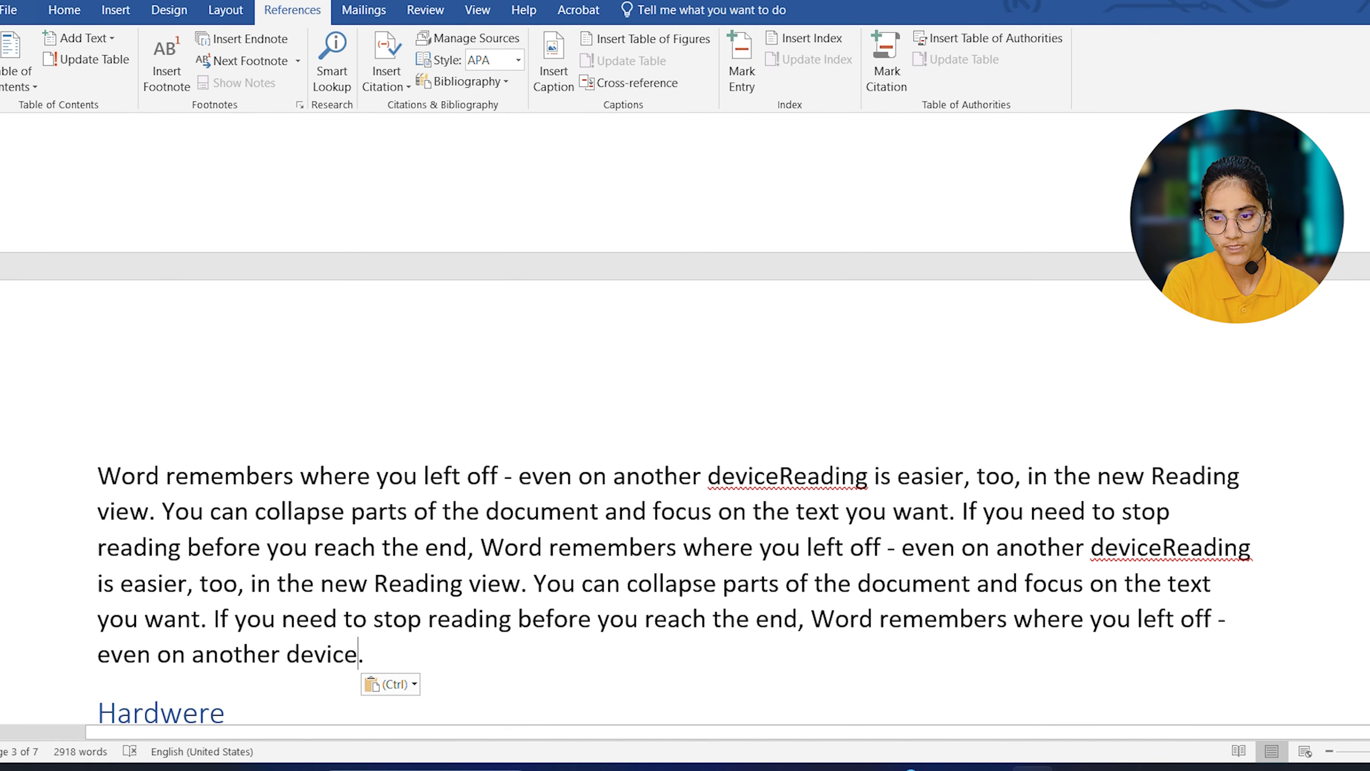
Paste the copied text three times on a new line after the "Themes and styles" paragraph on page 3
{"action": "scroll", "coordinate": [559, 406], "scroll_direction": "down", "scroll_amount": 15}
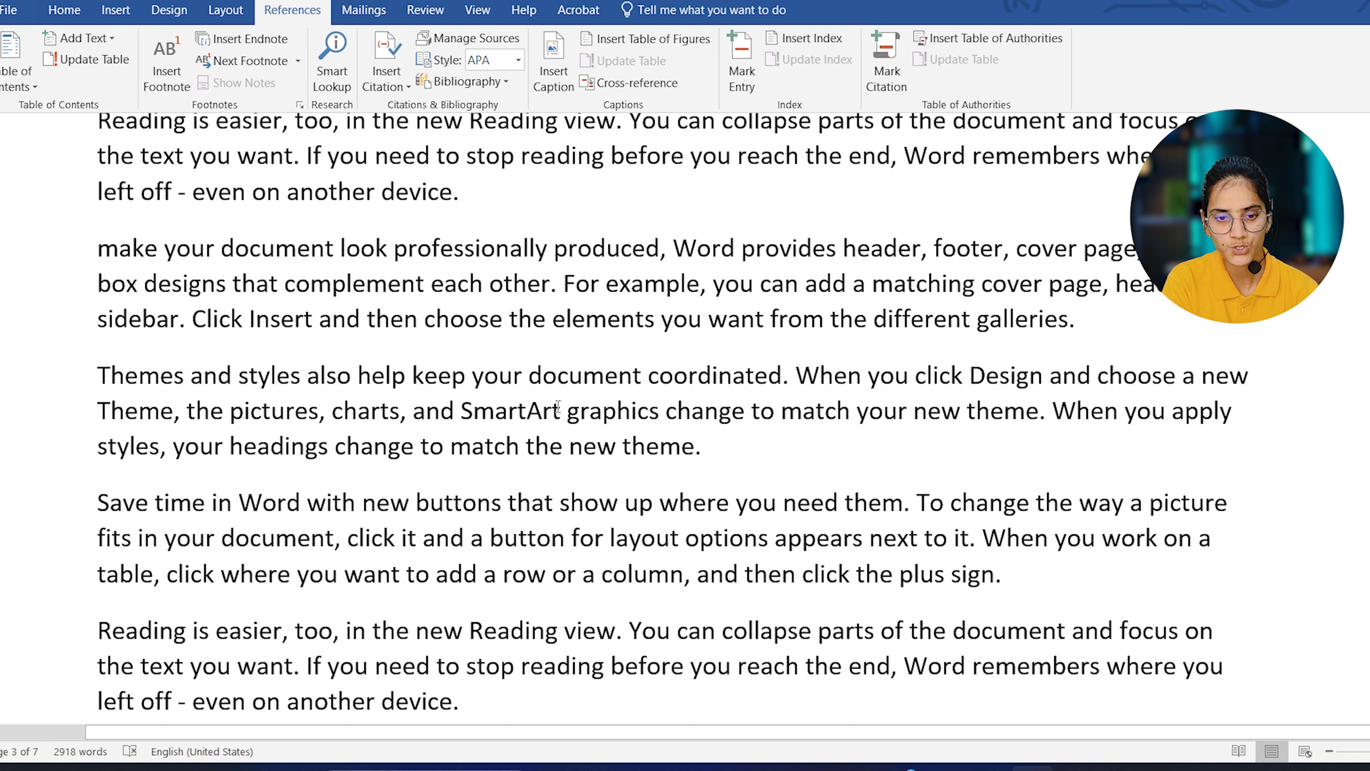
{"action": "left_click", "coordinate": [715, 447]}
{"action": "key", "text": "Return"}
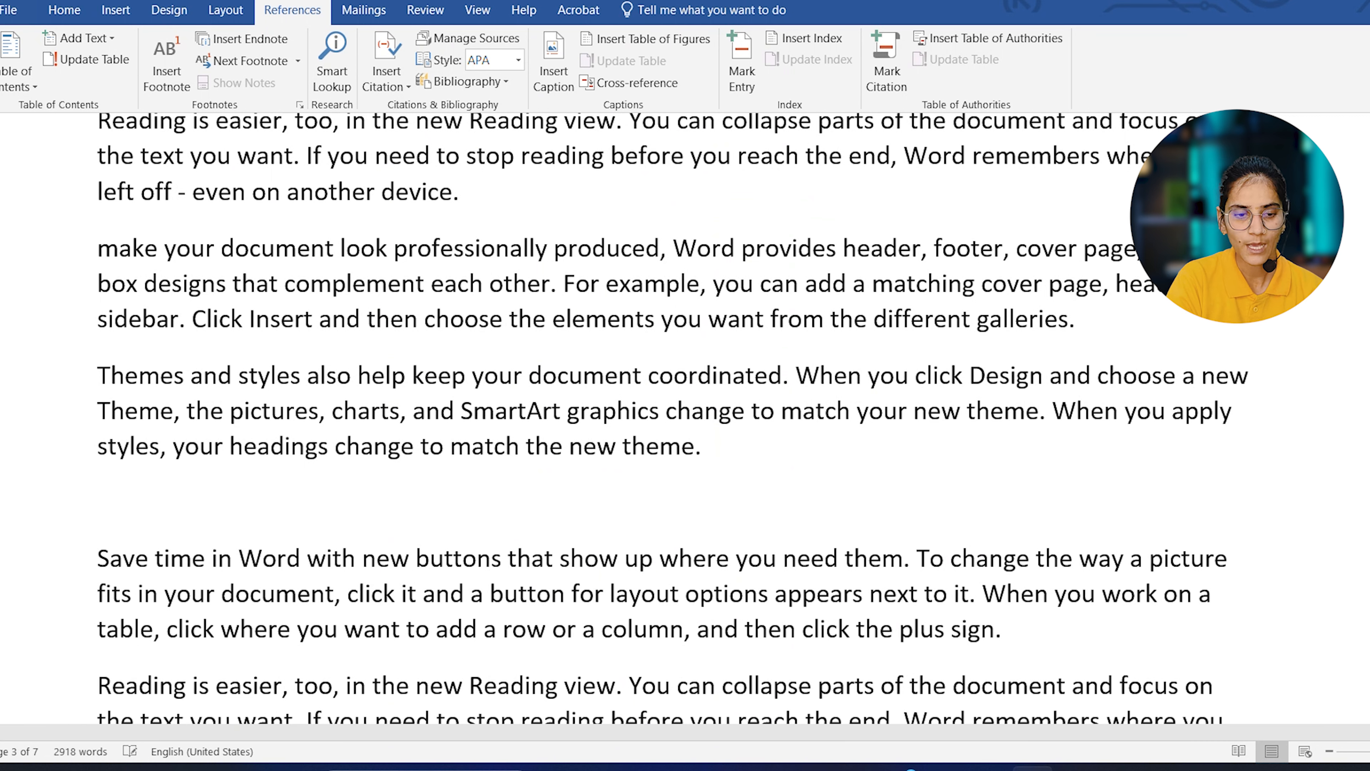
{"action": "key", "text": "ctrl+v"}
{"action": "key", "text": "ctrl+v"}
{"action": "key", "text": "ctrl+v"}
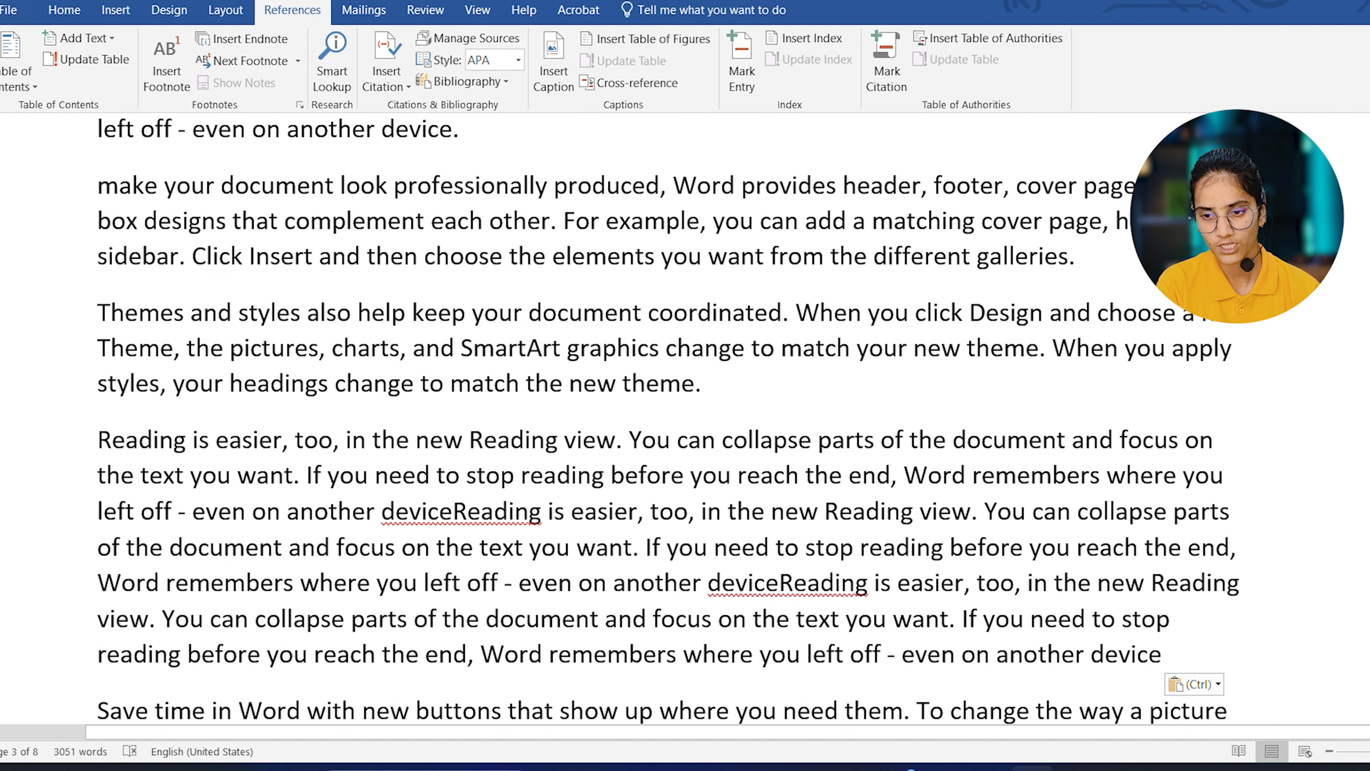
Update only the page numbers of the table of contents and follow its "Hardwere" entry to the heading
{"action": "scroll", "coordinate": [308, 283], "scroll_direction": "up", "scroll_amount": 20}
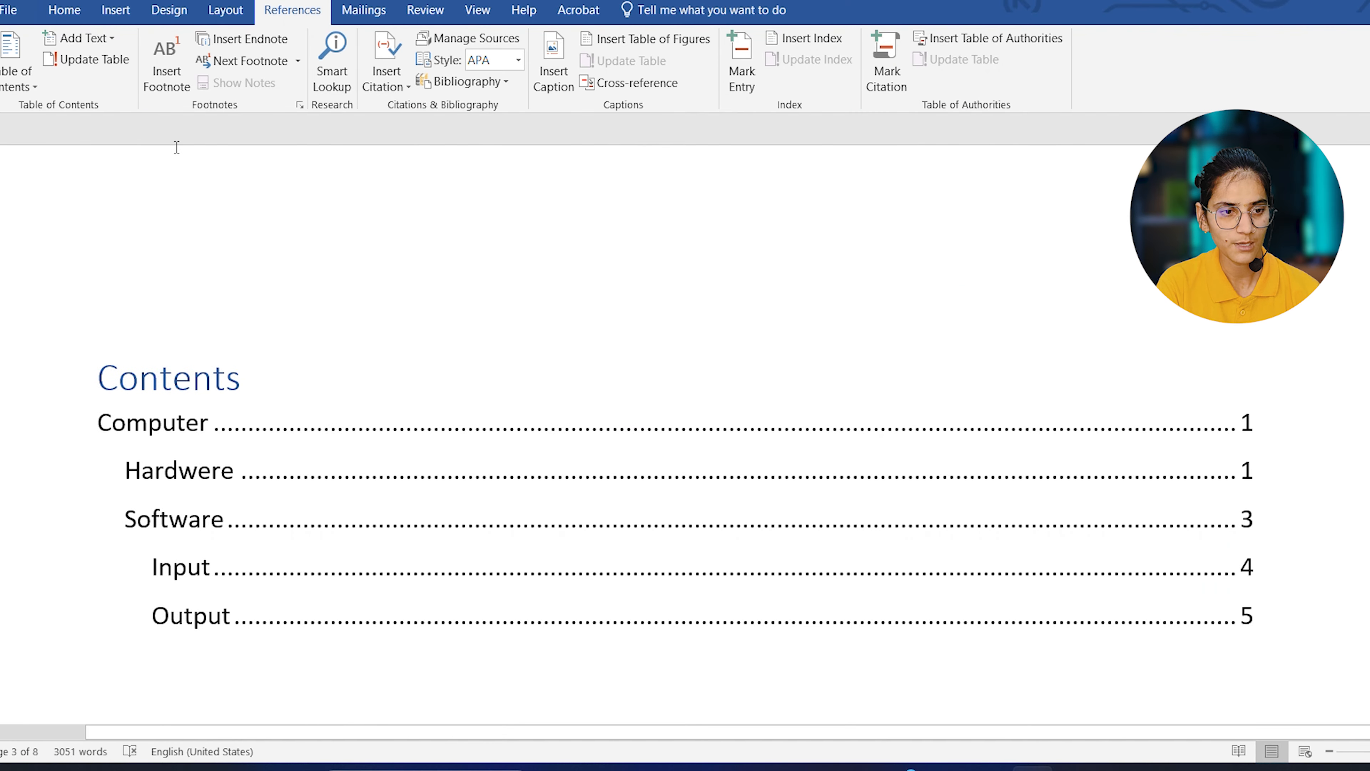
{"action": "left_click", "coordinate": [1071, 469]}
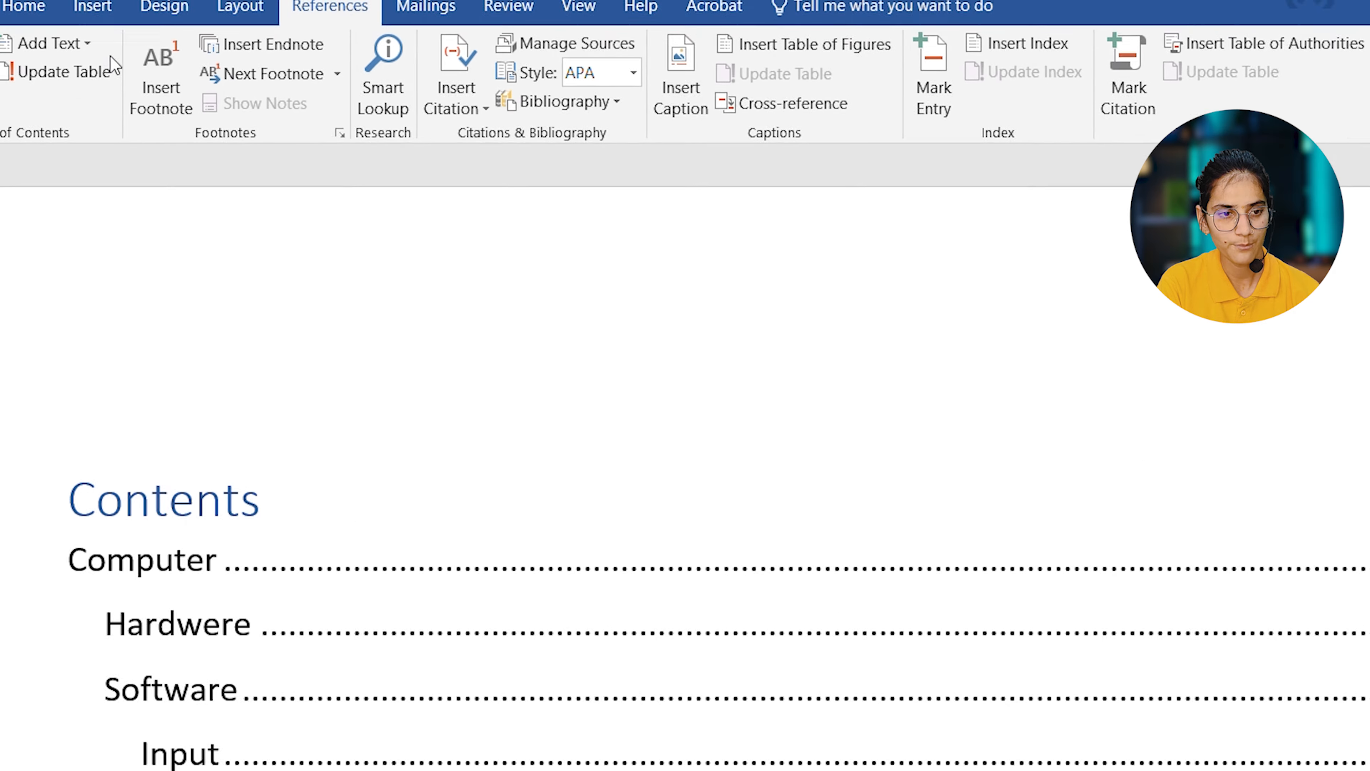
{"action": "left_click", "coordinate": [64, 74]}
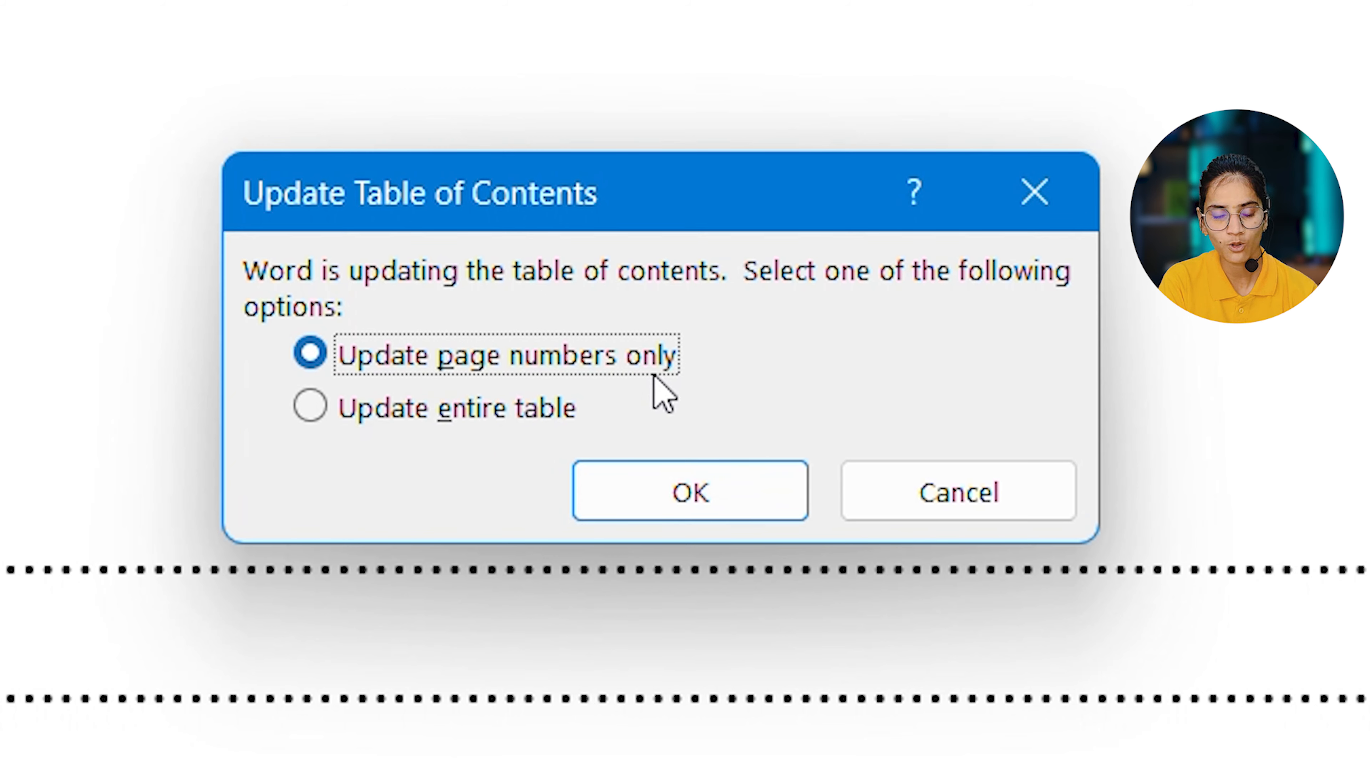
{"action": "left_click", "coordinate": [693, 481]}
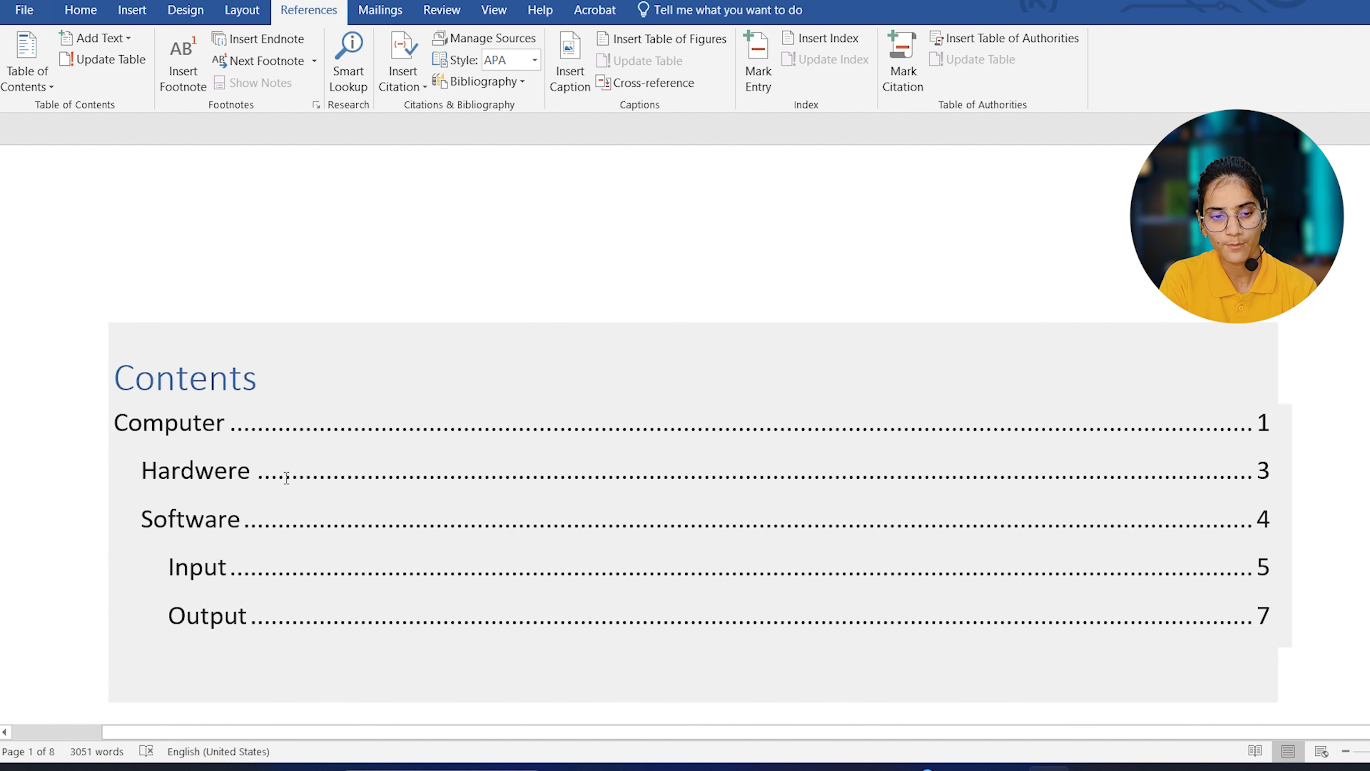
{"action": "left_click", "coordinate": [286, 478]}
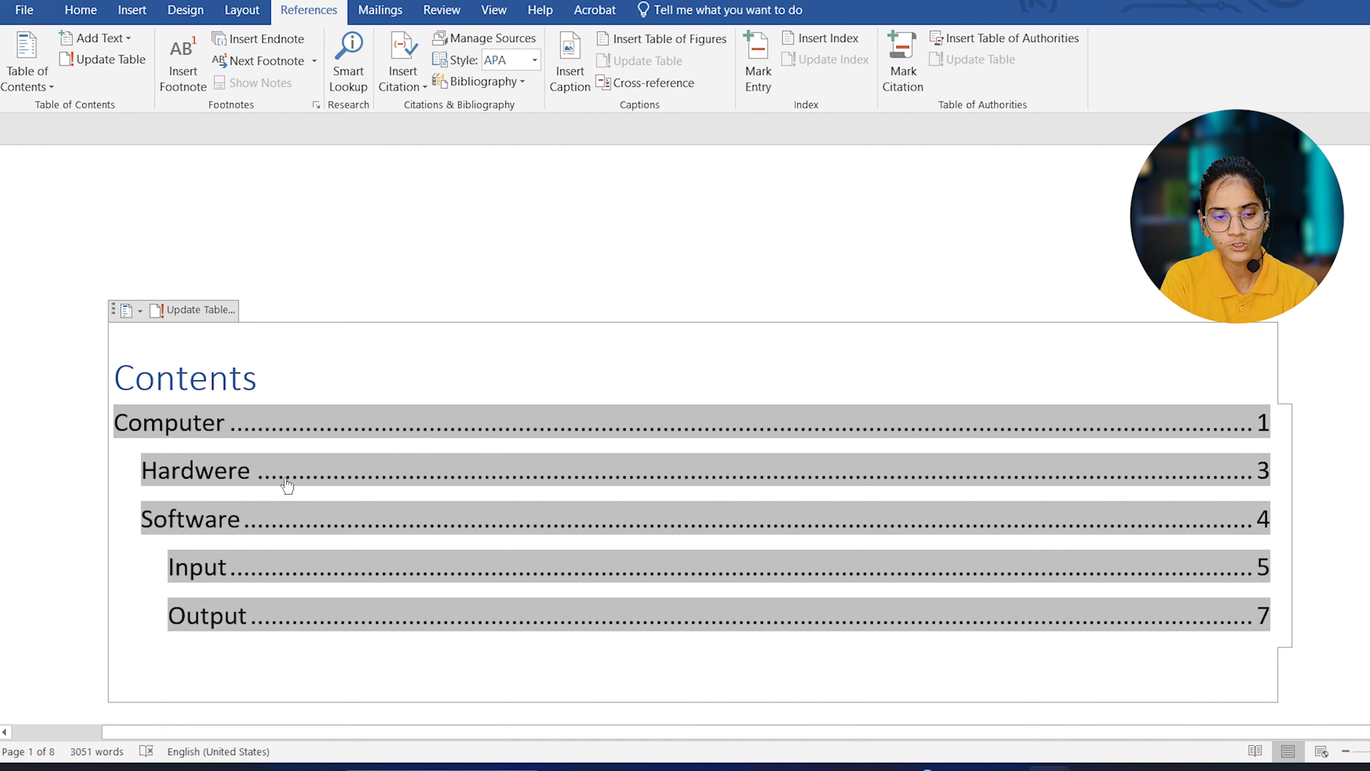
{"action": "left_click", "coordinate": [285, 480], "text": "ctrl"}
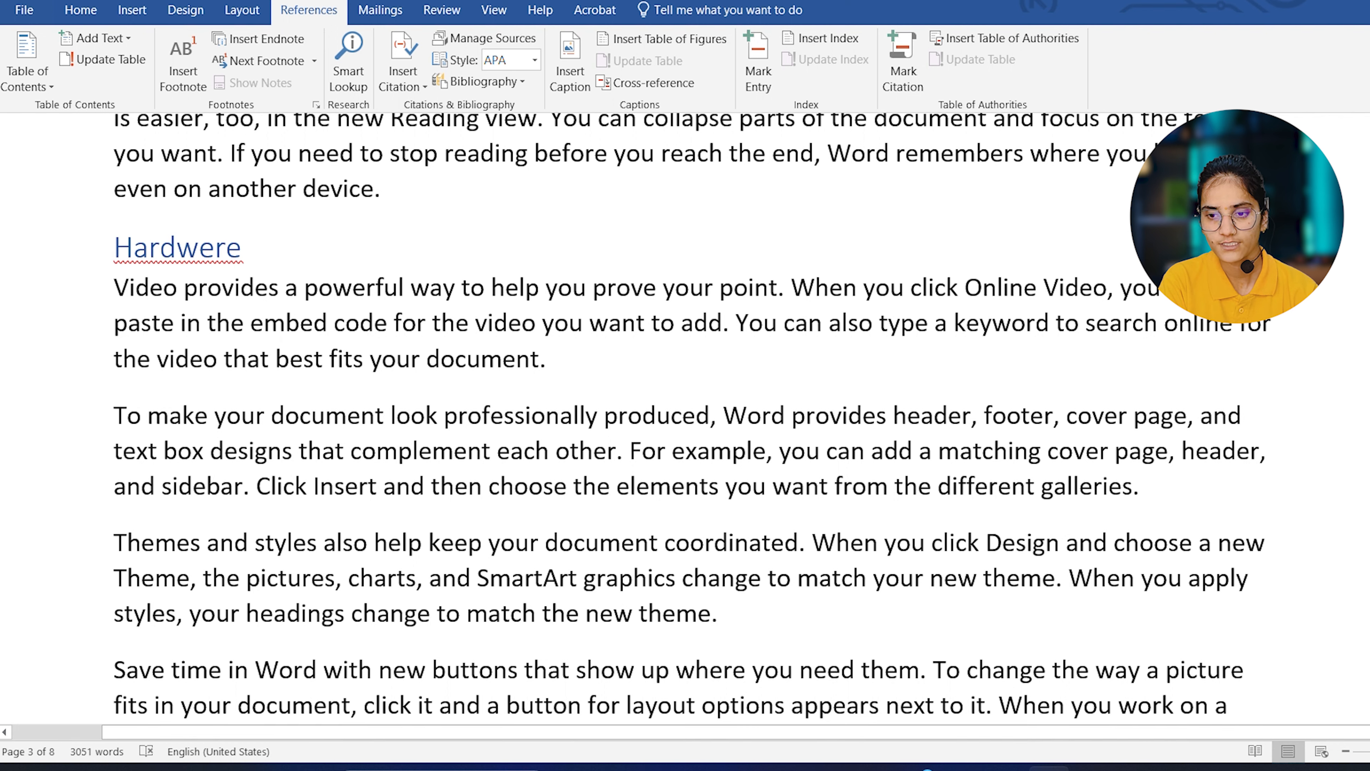
Add the line "Tally" at the end of the document
{"action": "left_click_drag", "start_coordinate": [1369, 299], "coordinate": [1369, 421]}
{"action": "left_click", "coordinate": [539, 295]}
{"action": "type", "text": "tally"}
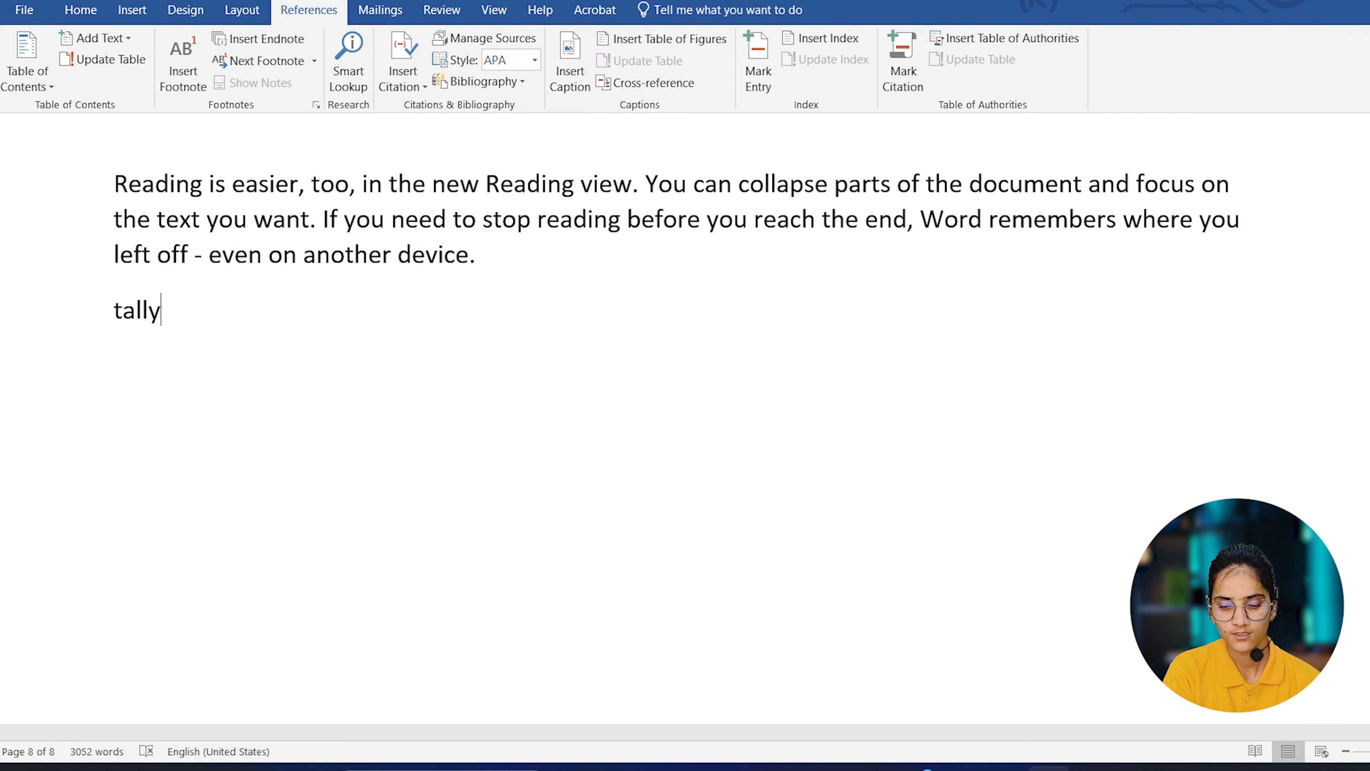
{"action": "key", "text": "Return"}
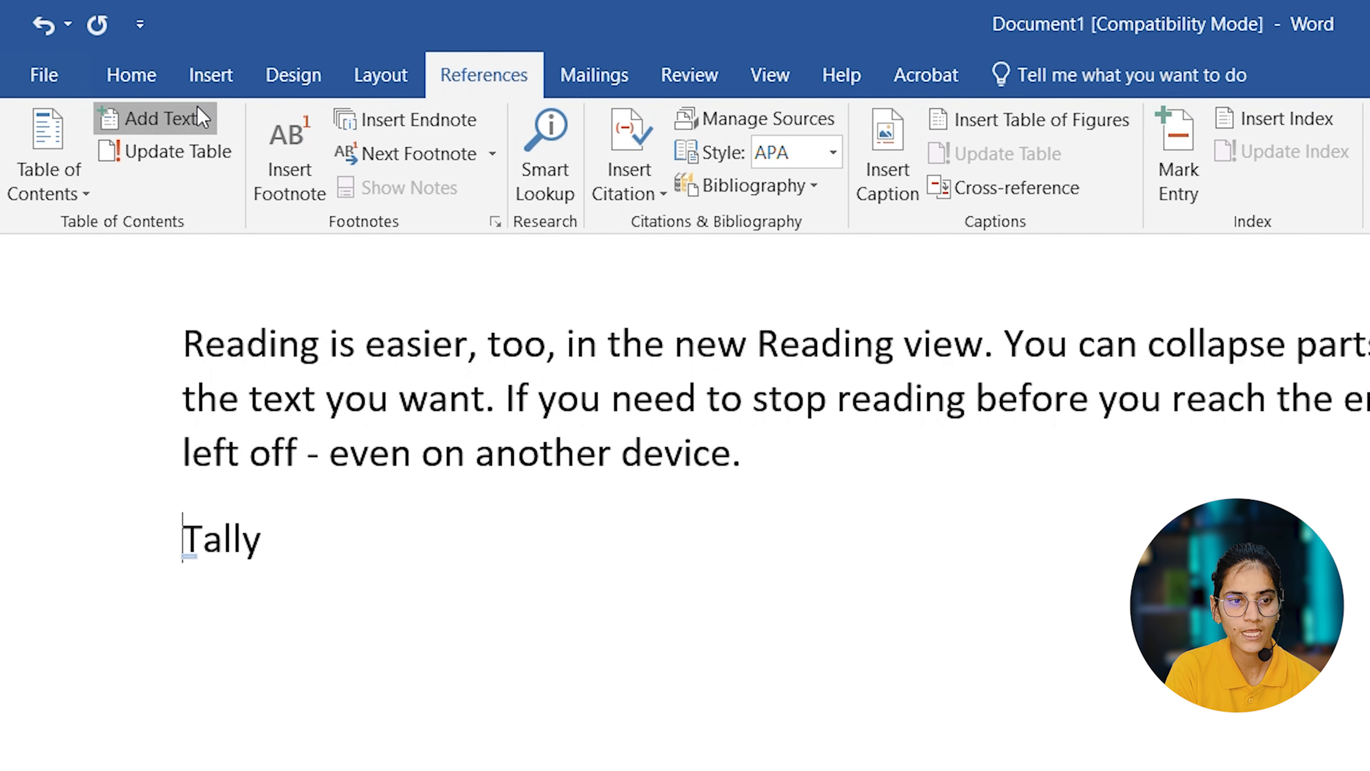
Mark "Tally" as a Level 1 table of contents entry and insert a page break before it
{"action": "left_click", "coordinate": [197, 108]}
{"action": "left_click", "coordinate": [201, 189]}
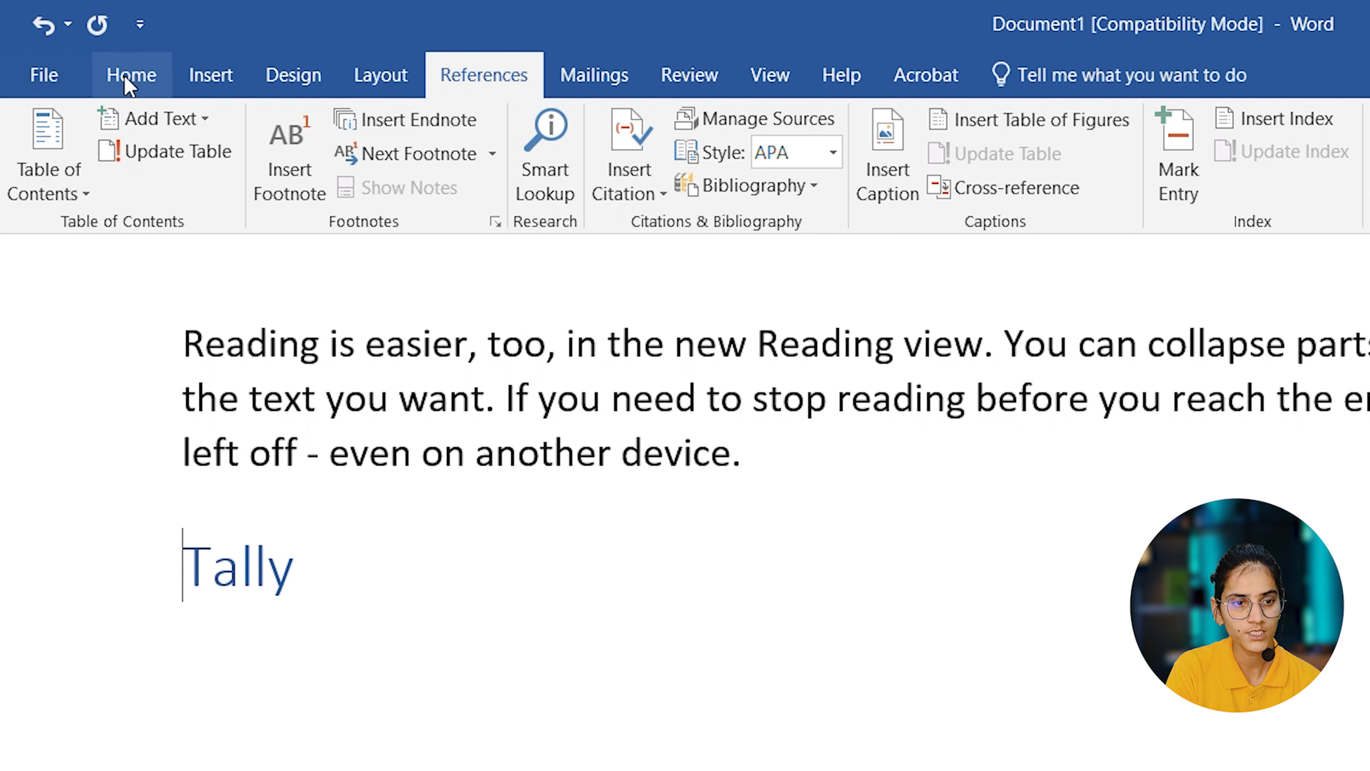
{"action": "left_click", "coordinate": [205, 78]}
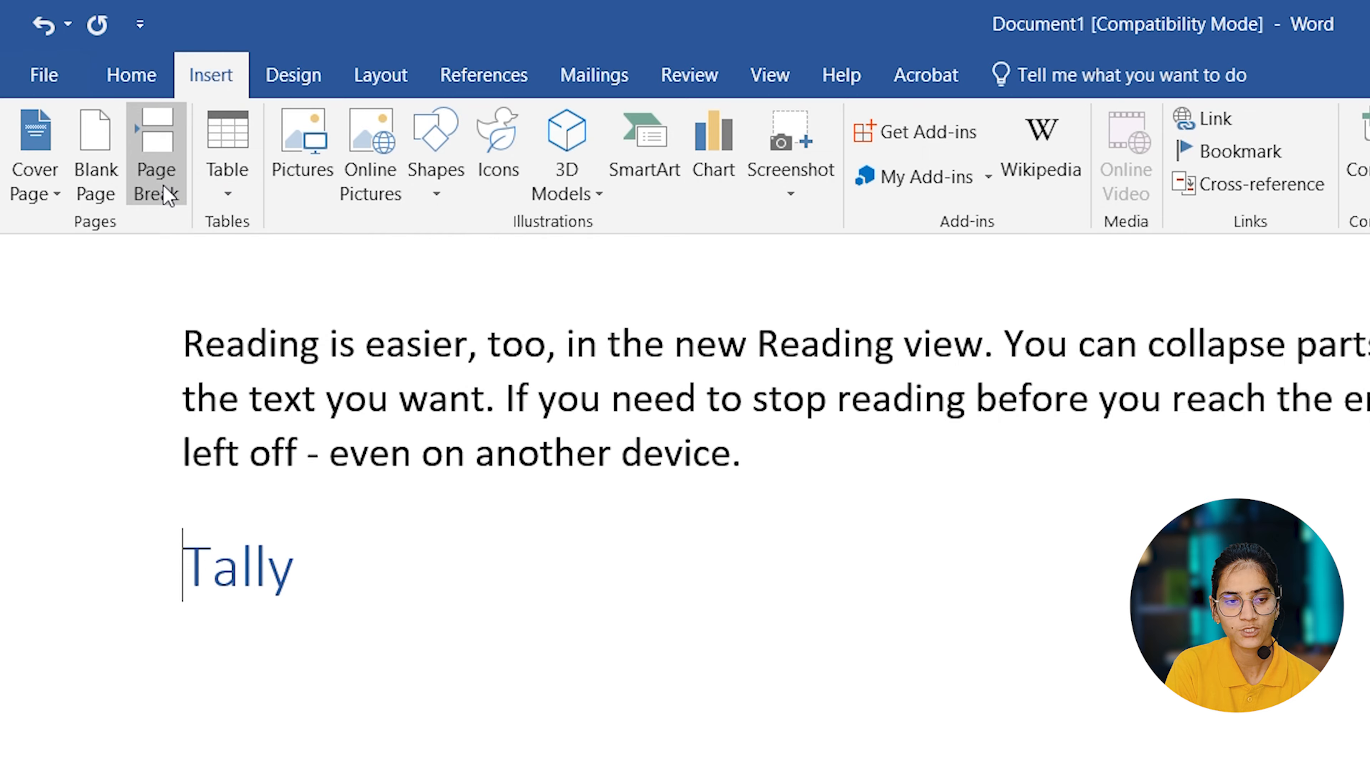
{"action": "left_click", "coordinate": [169, 197]}
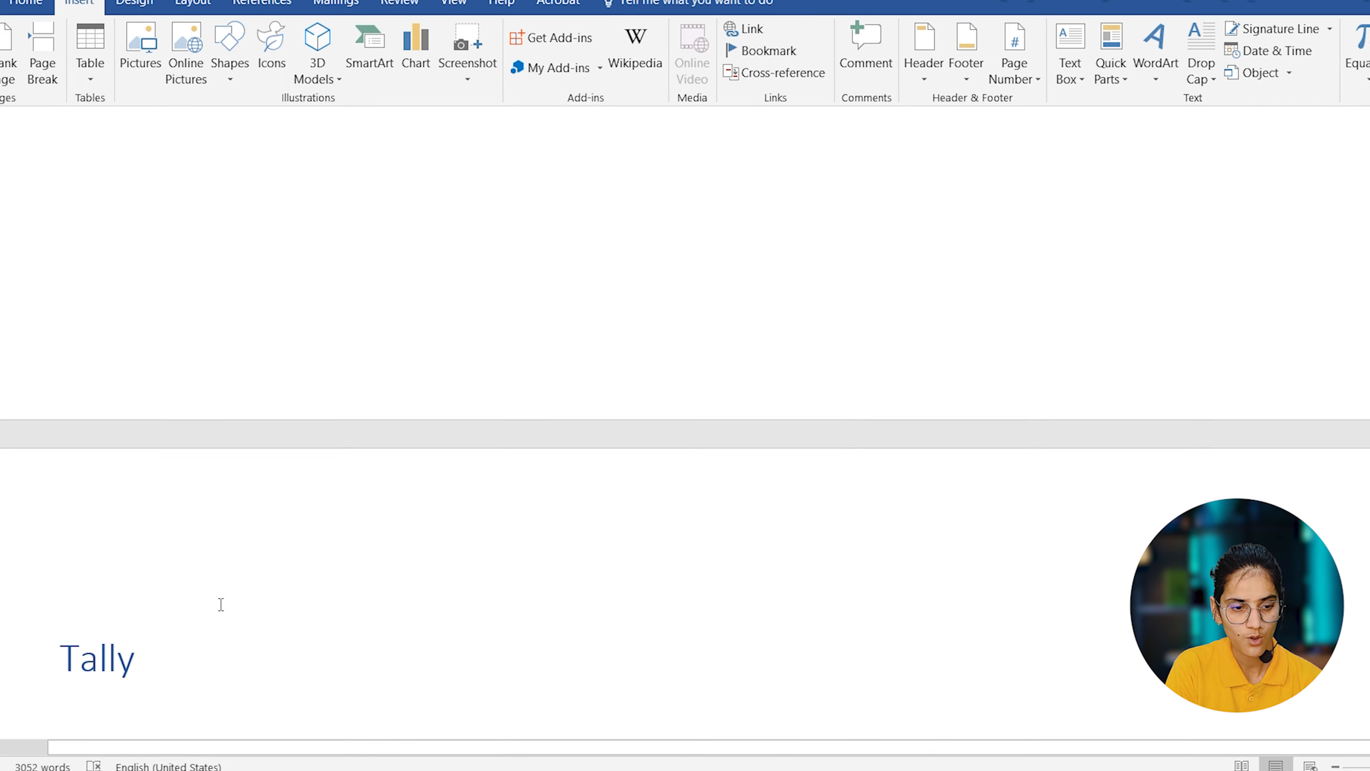
Start a new line below the "Tally" heading and paste the copied text twelve times
{"action": "left_click", "coordinate": [191, 645]}
{"action": "key", "text": "Return"}
{"action": "type", "text": "\\"}
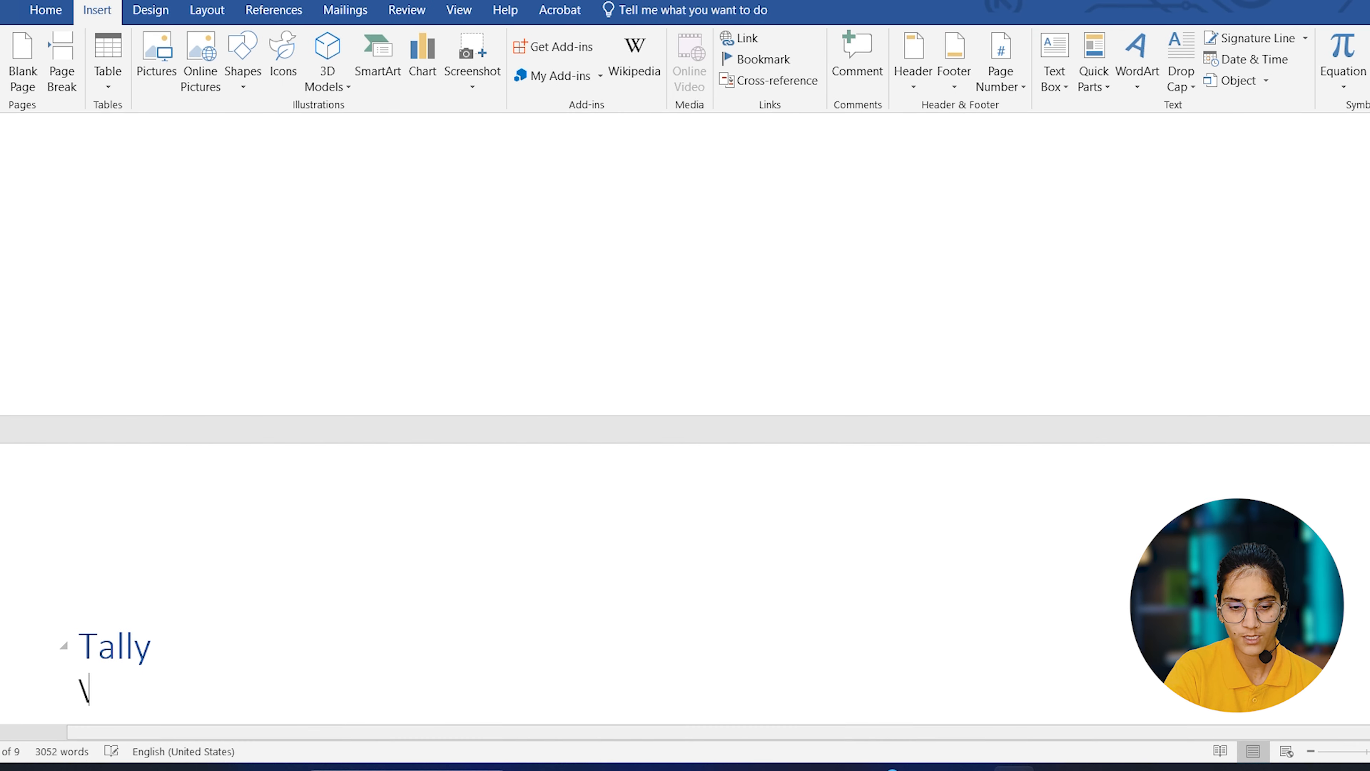
{"action": "key", "text": "BackSpace"}
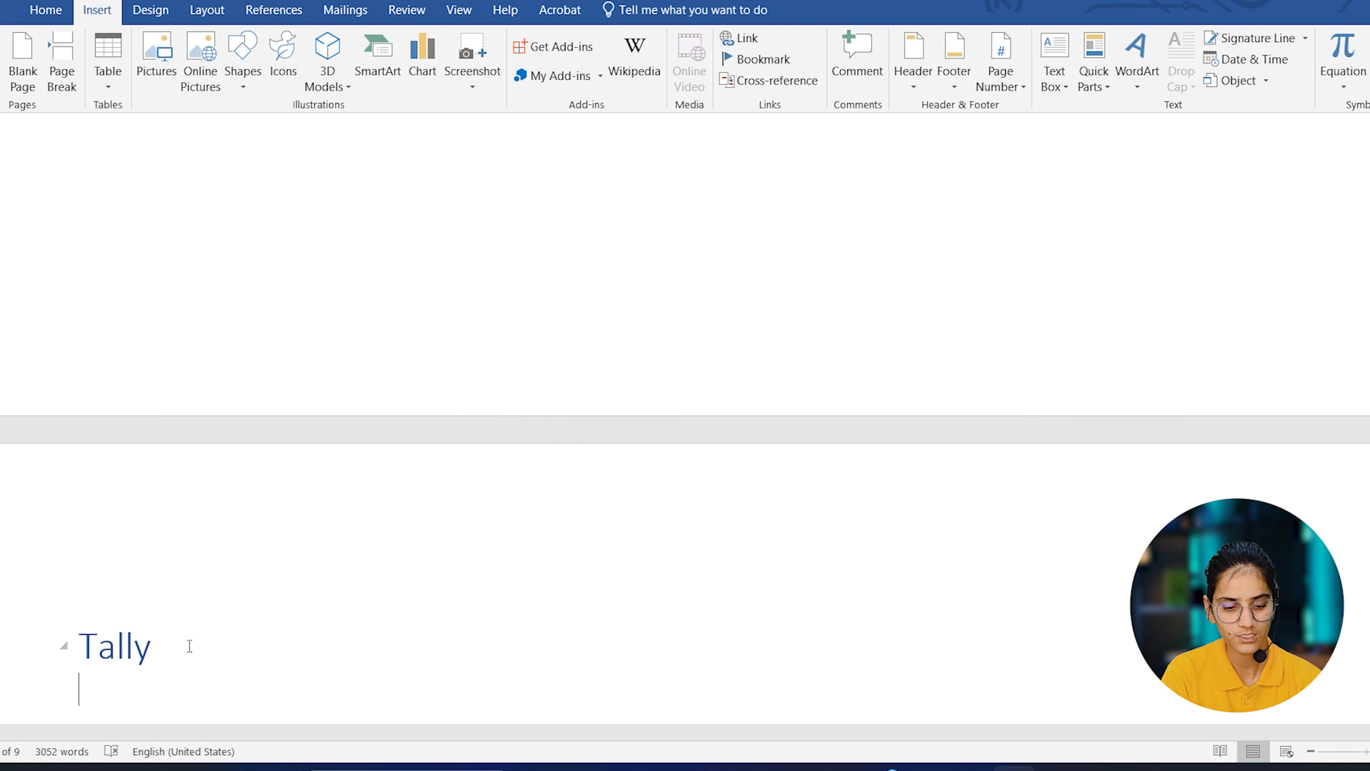
{"action": "key", "text": "ctrl+v"}
{"action": "key", "text": "ctrl+v"}
{"action": "key", "text": "ctrl+v"}
{"action": "key", "text": "ctrl+v"}
{"action": "key", "text": "ctrl+v"}
{"action": "key", "text": "ctrl+v"}
{"action": "key", "text": "ctrl+v"}
{"action": "key", "text": "ctrl+v"}
{"action": "key", "text": "ctrl+v"}
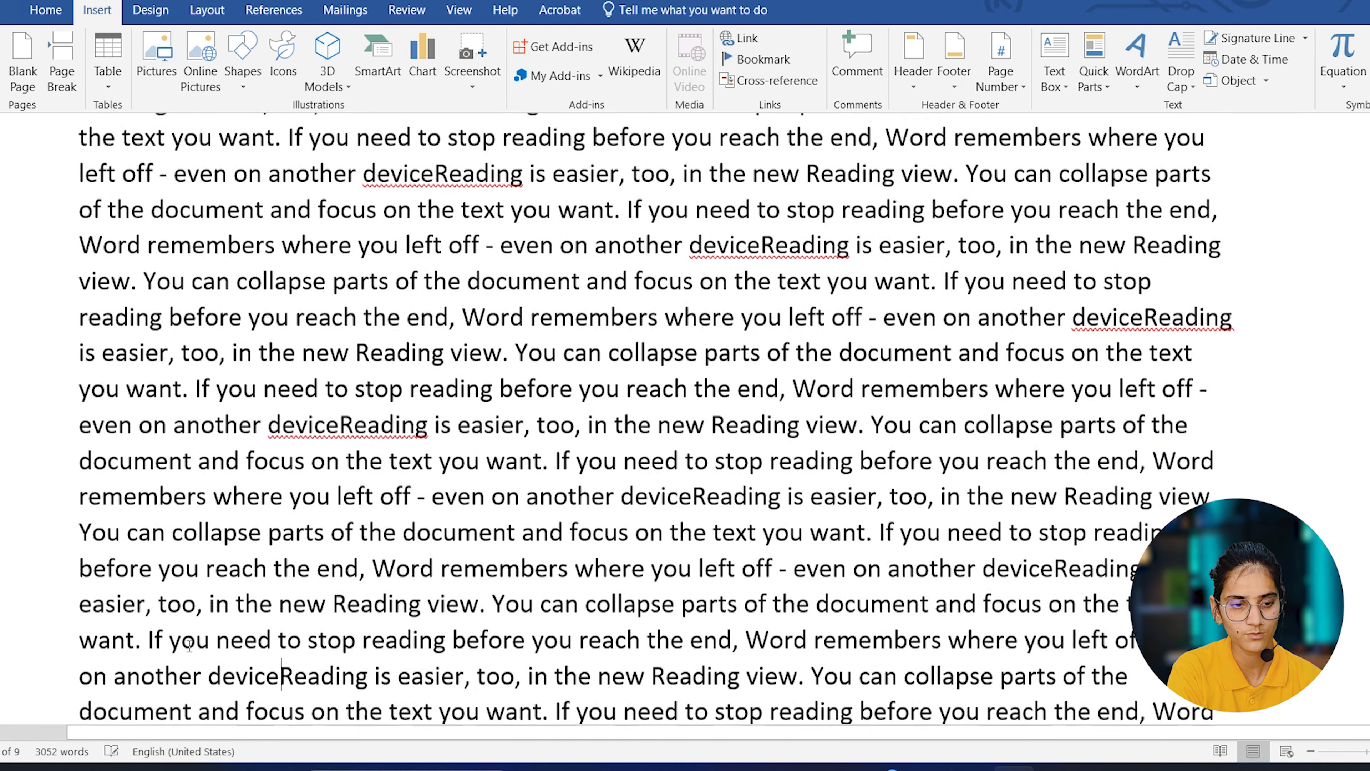
{"action": "key", "text": "ctrl+v"}
{"action": "key", "text": "ctrl+v"}
{"action": "key", "text": "ctrl+v"}
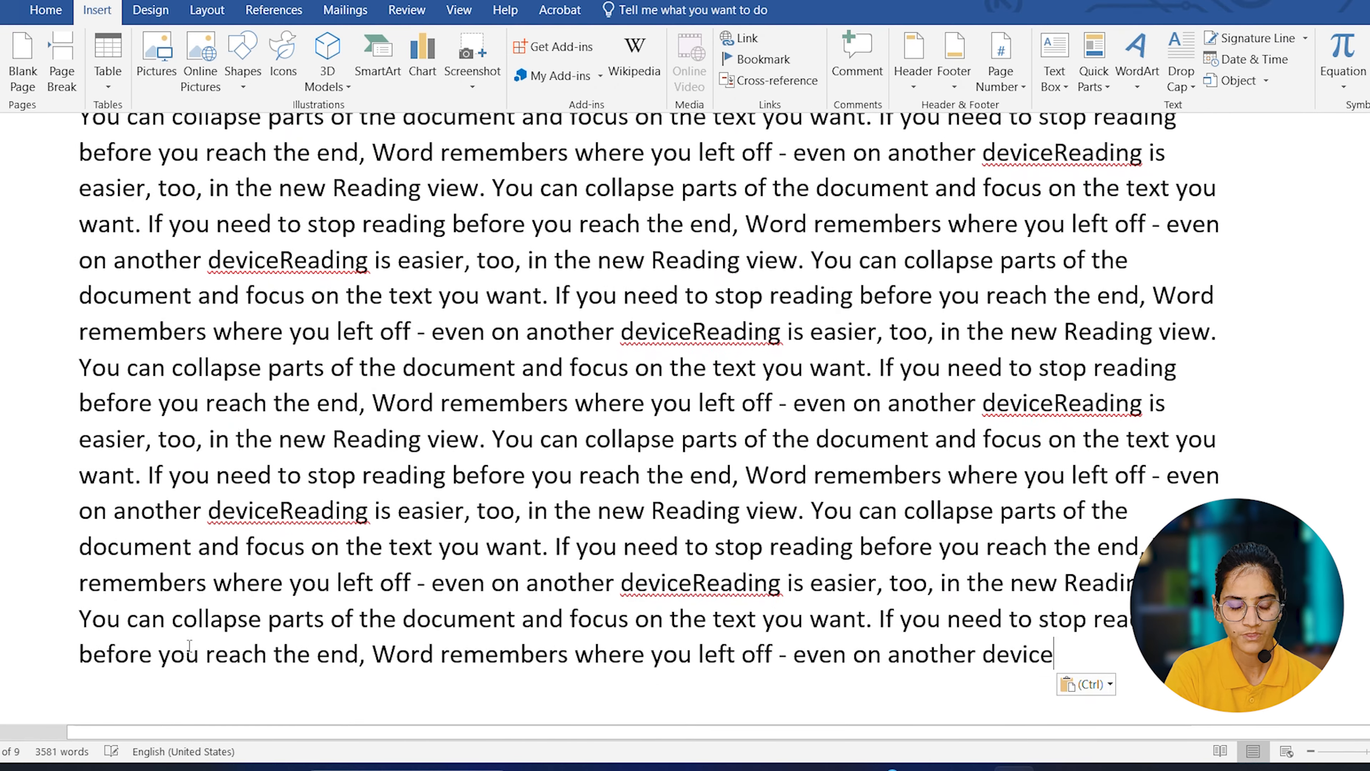
Add the line "Gst" below the pasted "Tally" text and mark it as a Level 2 table of contents entry
{"action": "key", "text": "Return"}
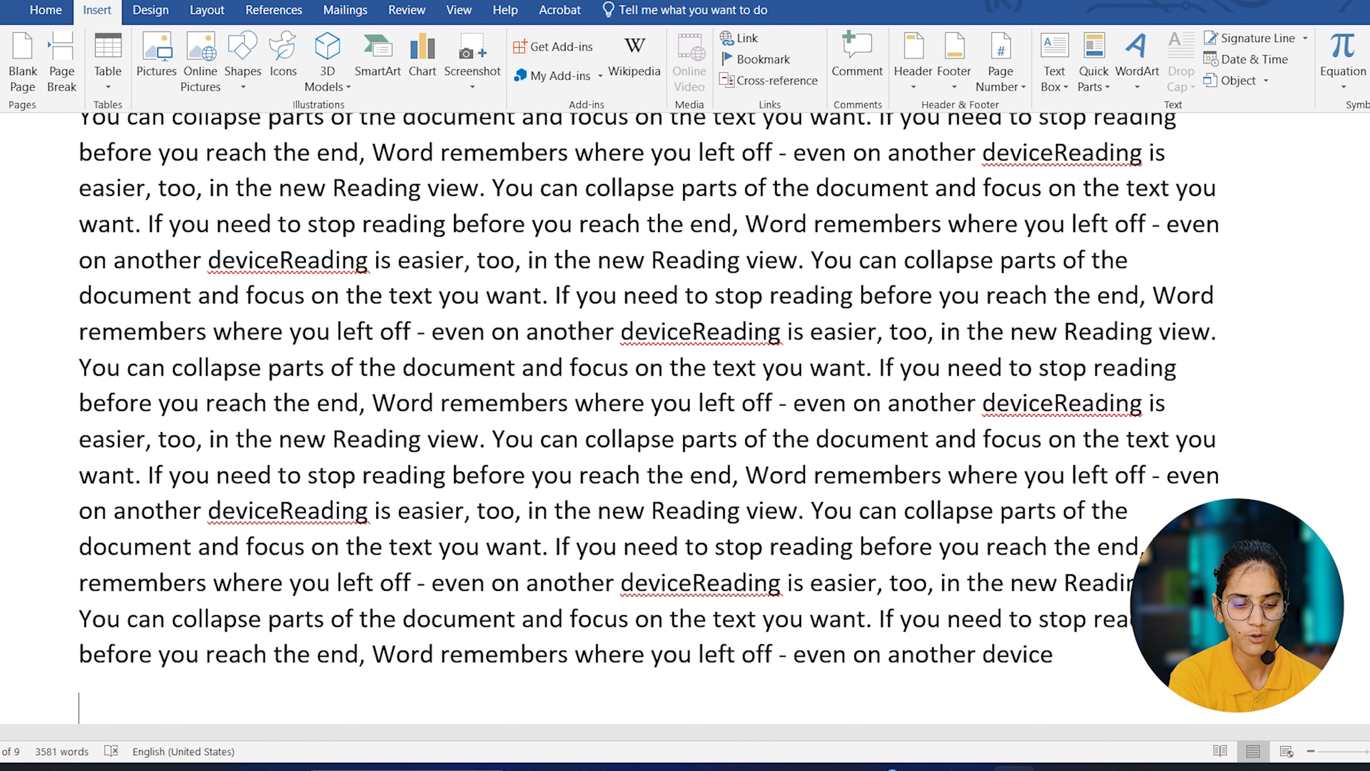
{"action": "type", "text": "gst"}
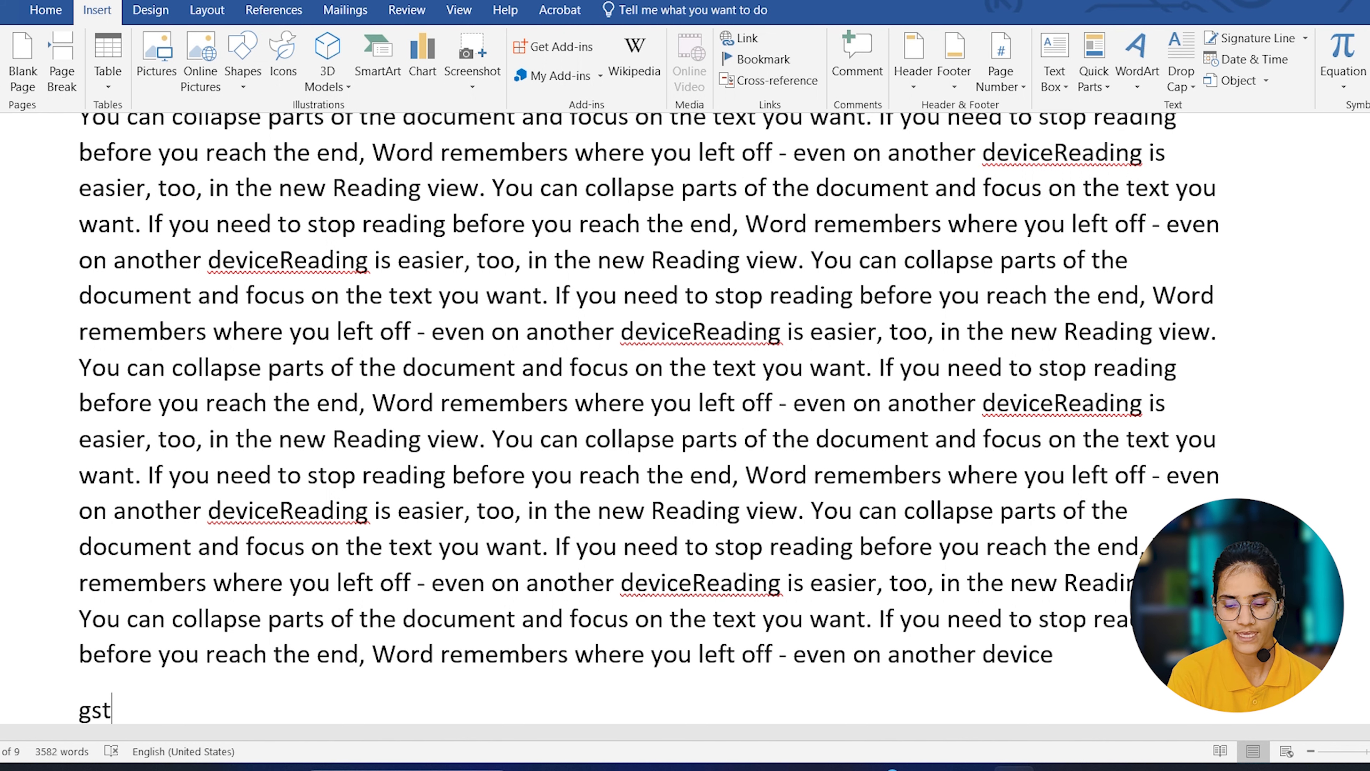
{"action": "key", "text": "Return"}
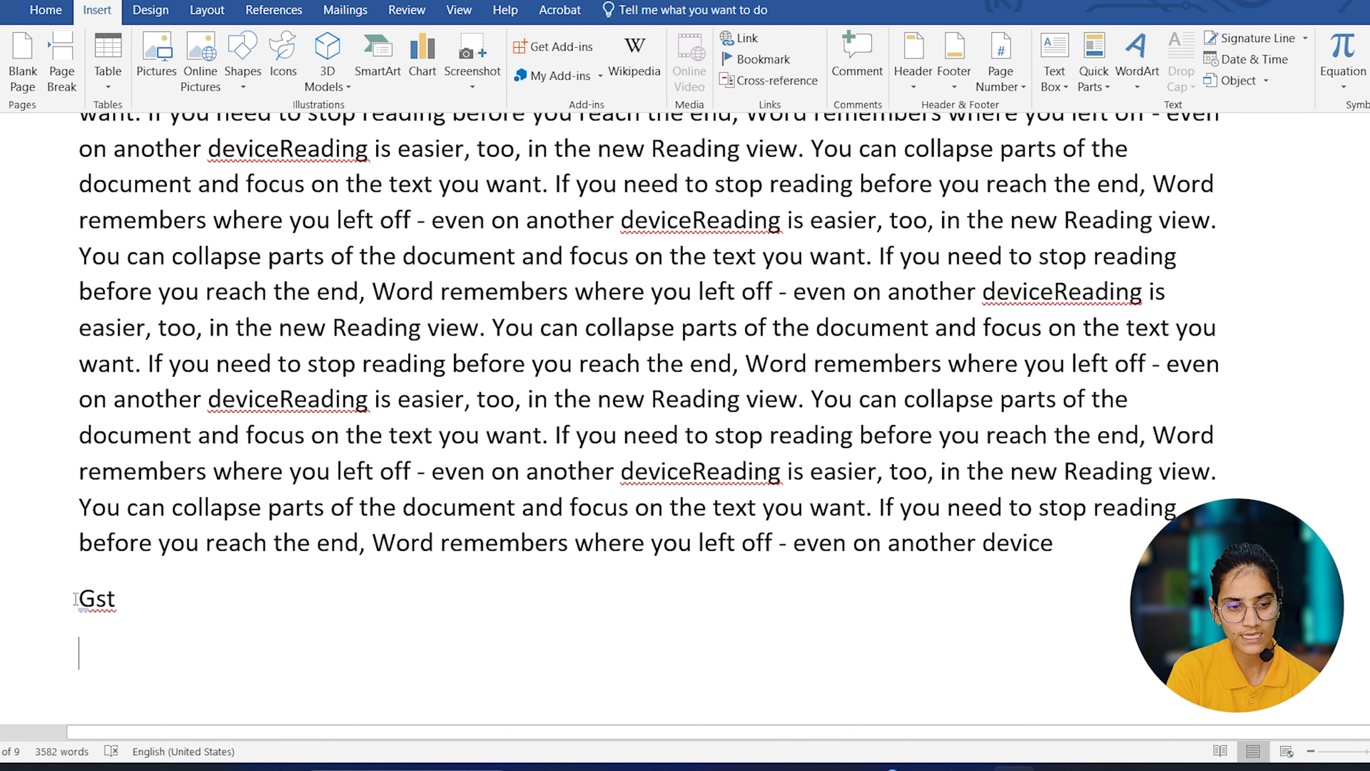
{"action": "left_click", "coordinate": [76, 599]}
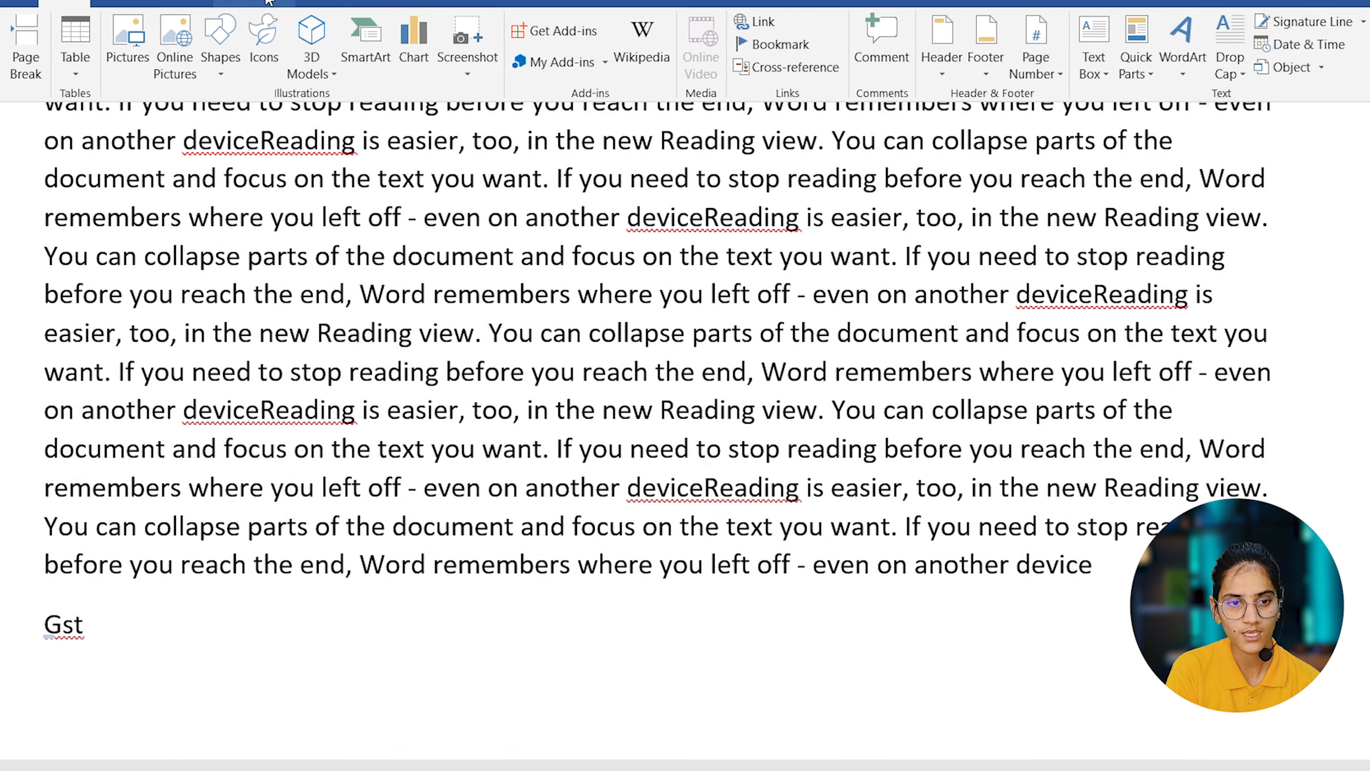
{"action": "left_click", "coordinate": [274, 9]}
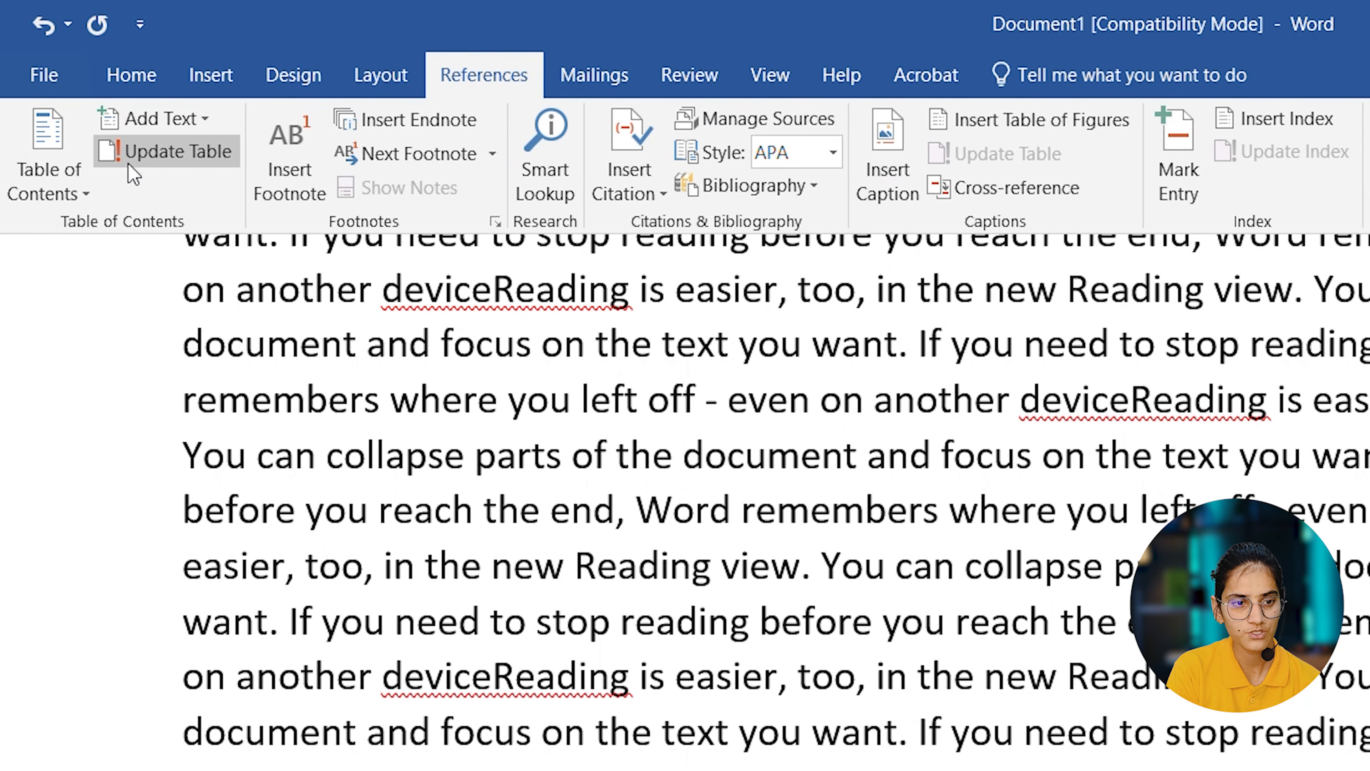
{"action": "left_click", "coordinate": [207, 119]}
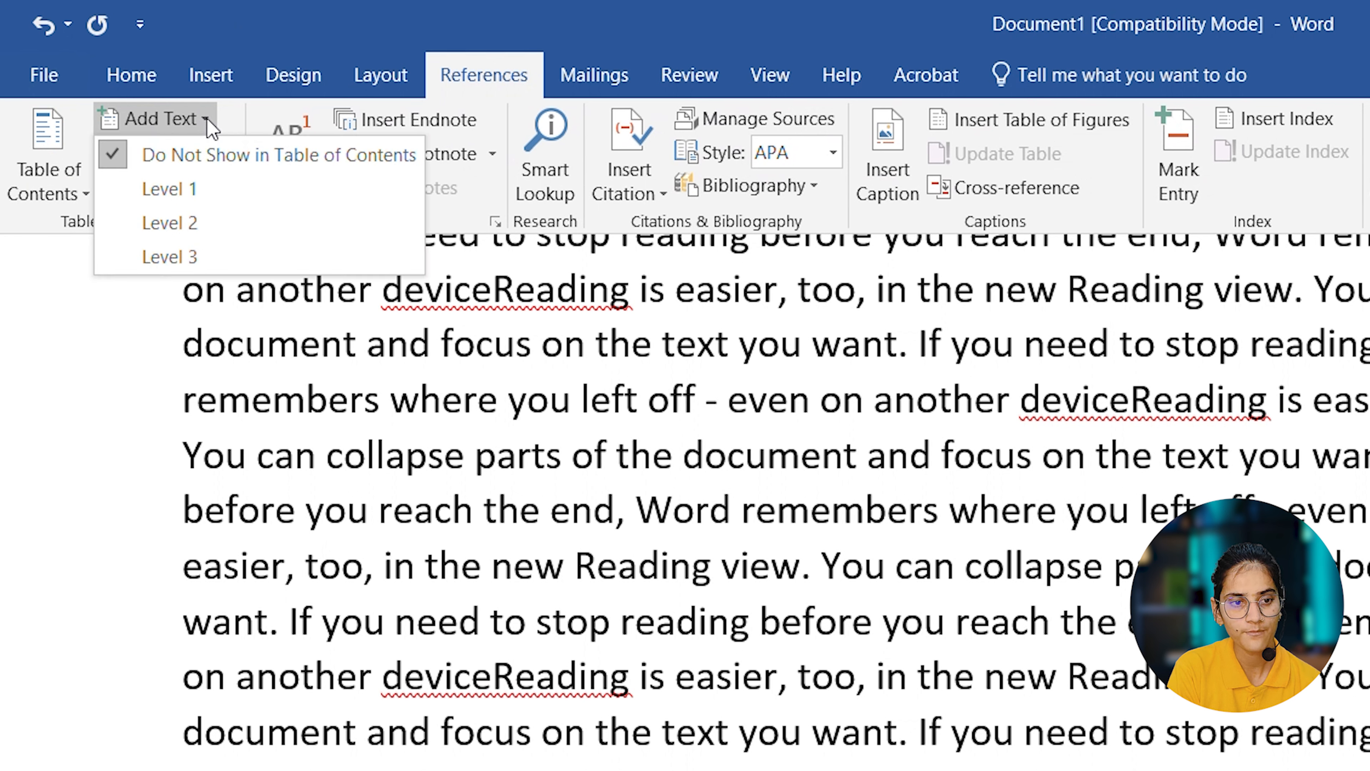
{"action": "left_click", "coordinate": [219, 225]}
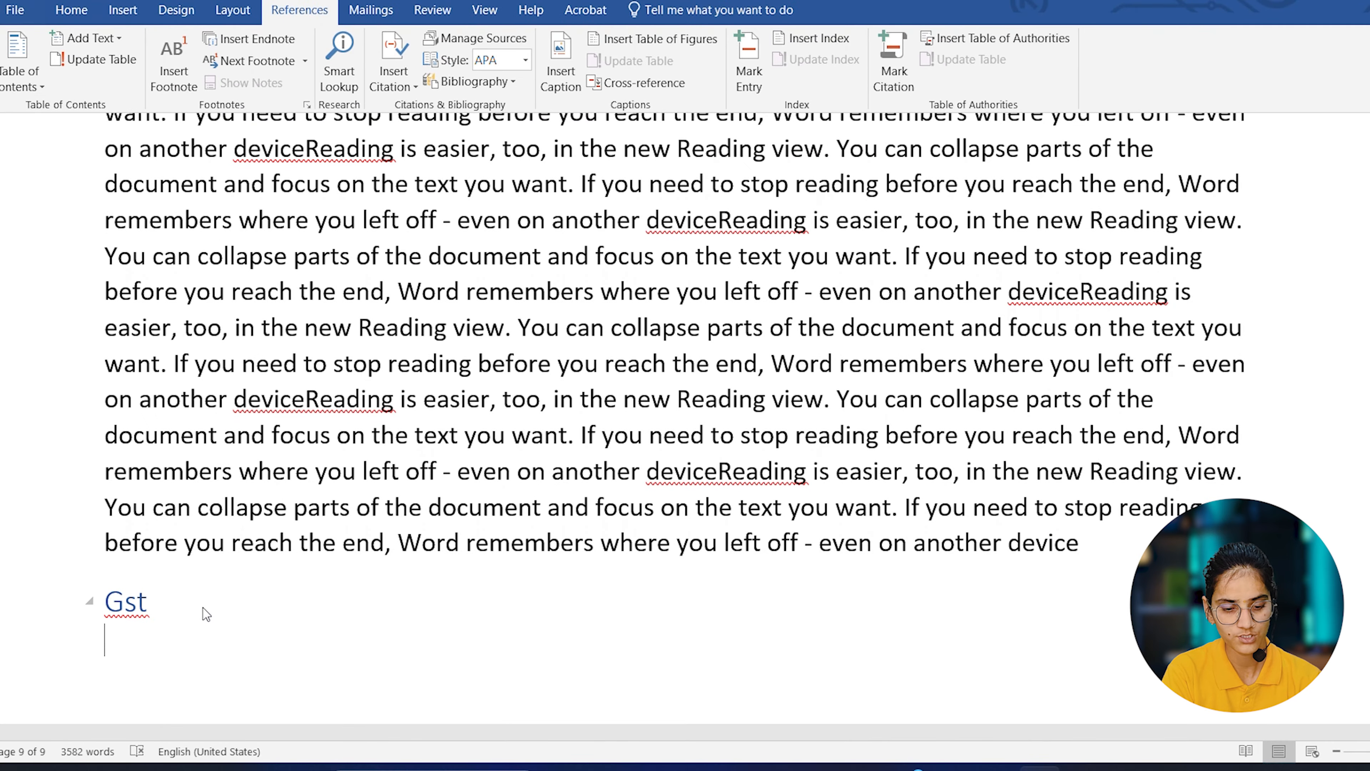
Paste the copied text ten times below the "Gst" heading and add the line "Cgst" after it
{"action": "type", "text": "Reading is easier, too, in the new Reading view. You can collapse parts of the document and focus on the text you want. If you need to stop reading before you reach the end, Word remembers where you left off - even on another deviceReading is easier, too, in the new Reading view. You can collapse parts of the document and focus on the text you want. If you need to stop reading before you reach the end, Word remembers where you left off - even on another deviceReading is easier, too, in the new Reading view. You can collapse parts of the document and focus on the text you want. If you need to stop reading before you reach the end, Word remembers where you left off - even on another deviceReading is easier, too, in the new Reading view. You can collapse parts of the document and focus on the text you want. If you need to stop reading before you reach the end, Word remembers where you left off - even on another device"}
{"action": "key", "text": "ctrl+v"}
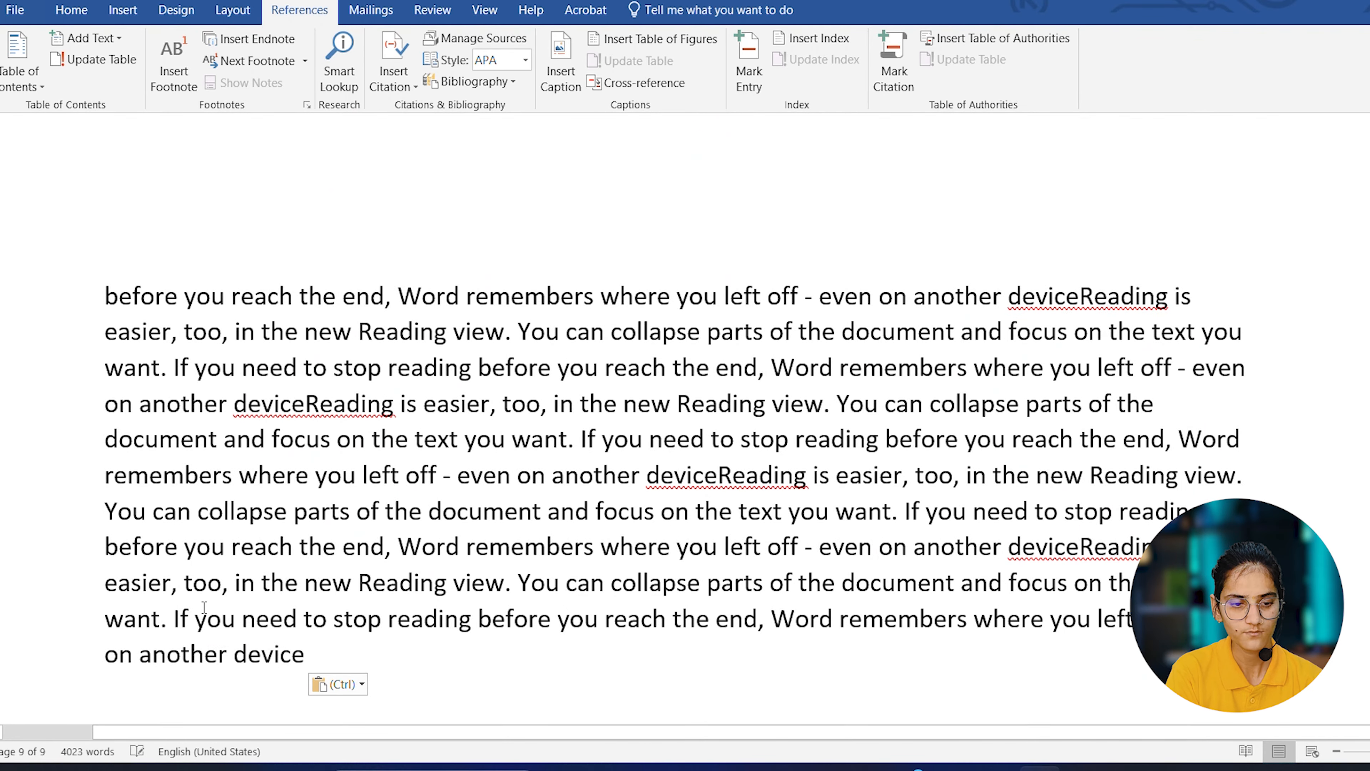
{"action": "key", "text": "Return"}
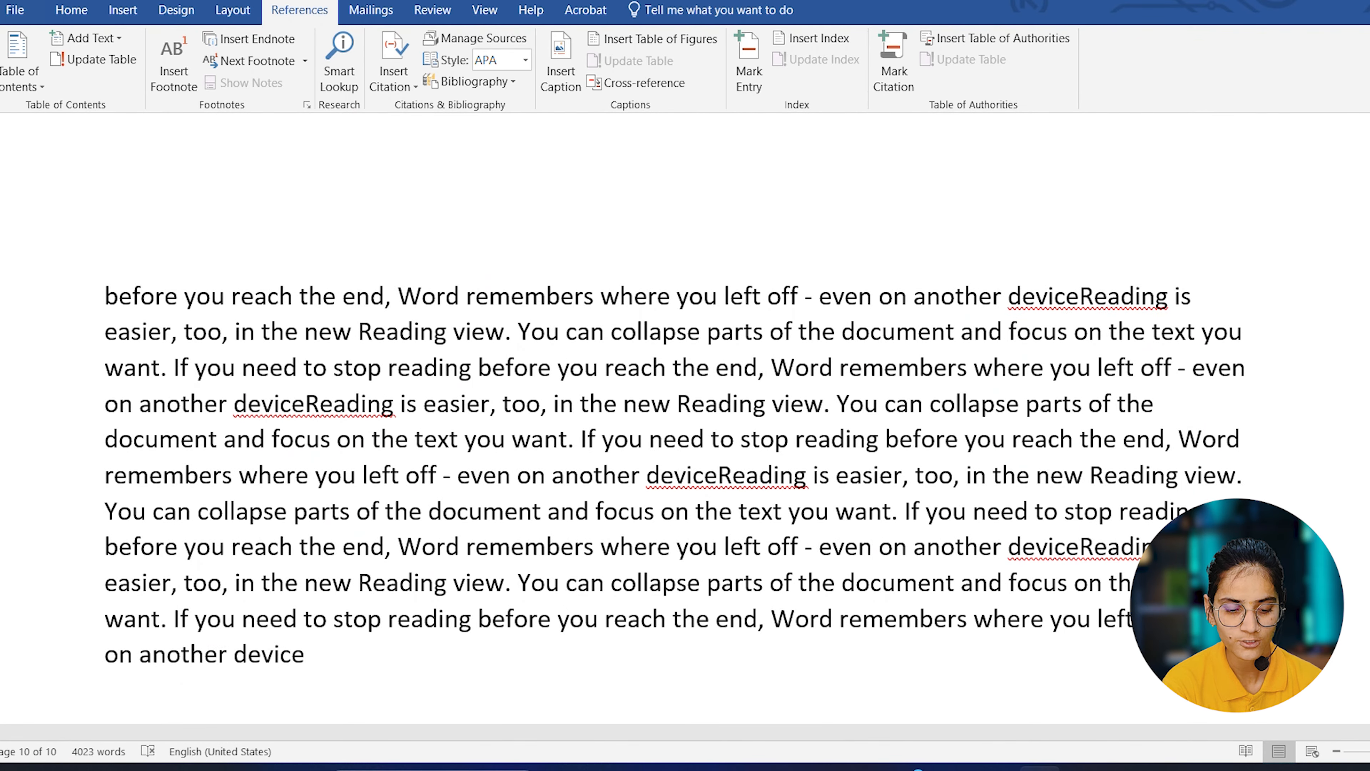
{"action": "type", "text": "cgst"}
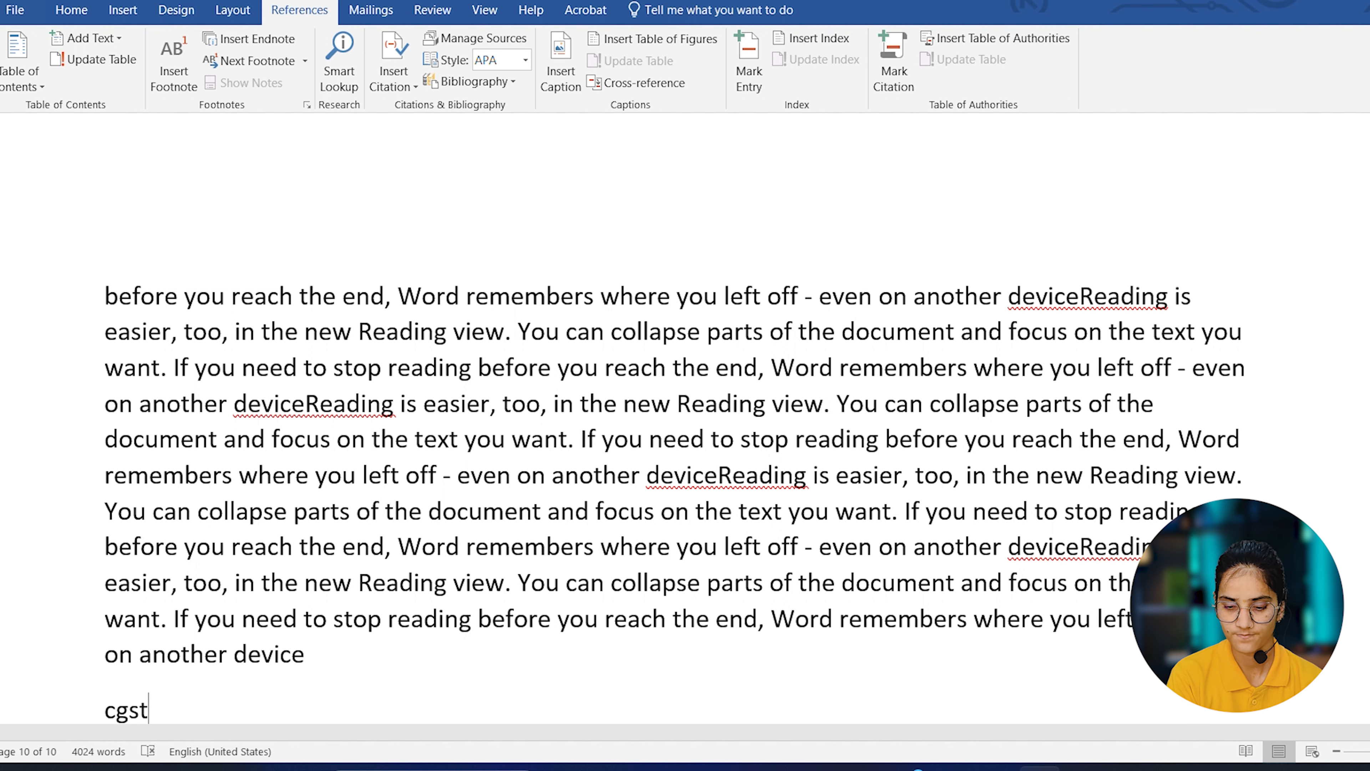
{"action": "key", "text": "Return"}
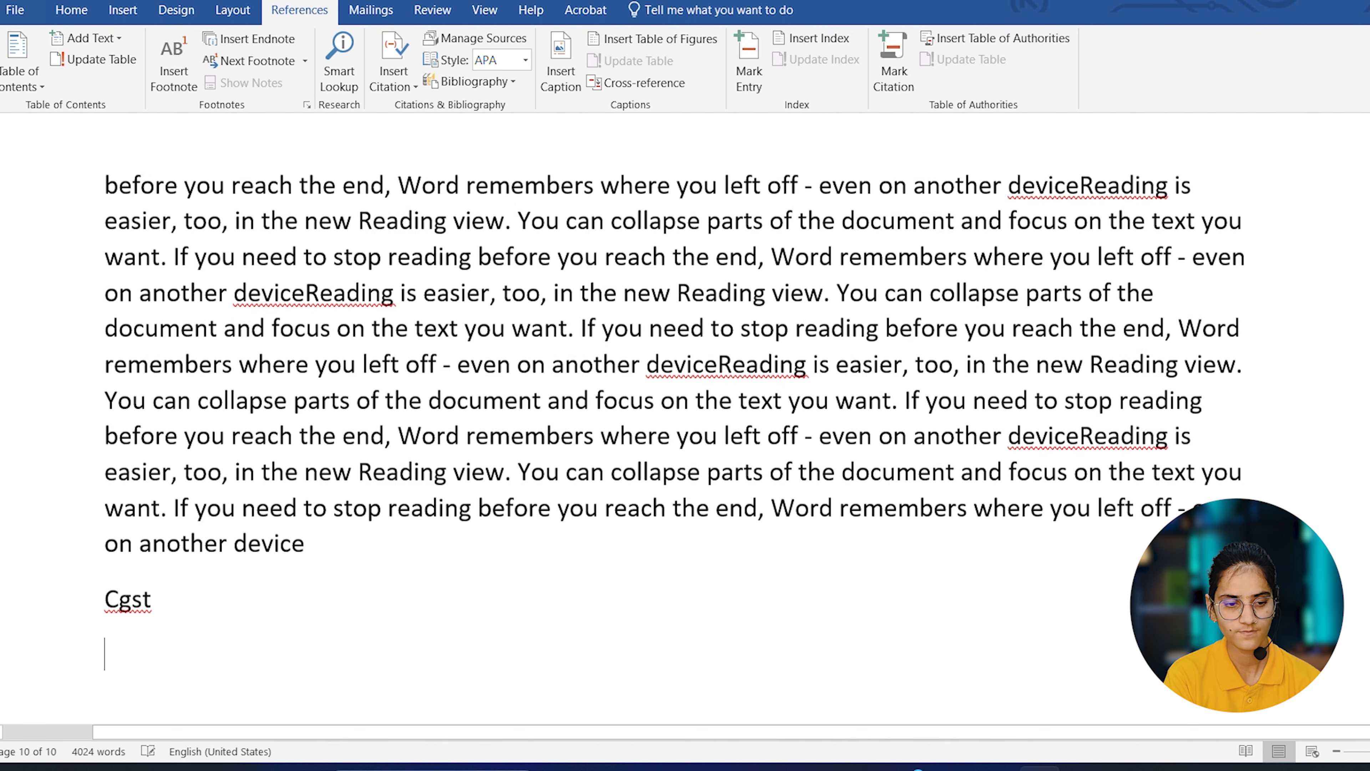
Mark "Cgst" as a Level 3 table of contents entry and paste the copied text six times below it
{"action": "left_click", "coordinate": [118, 599]}
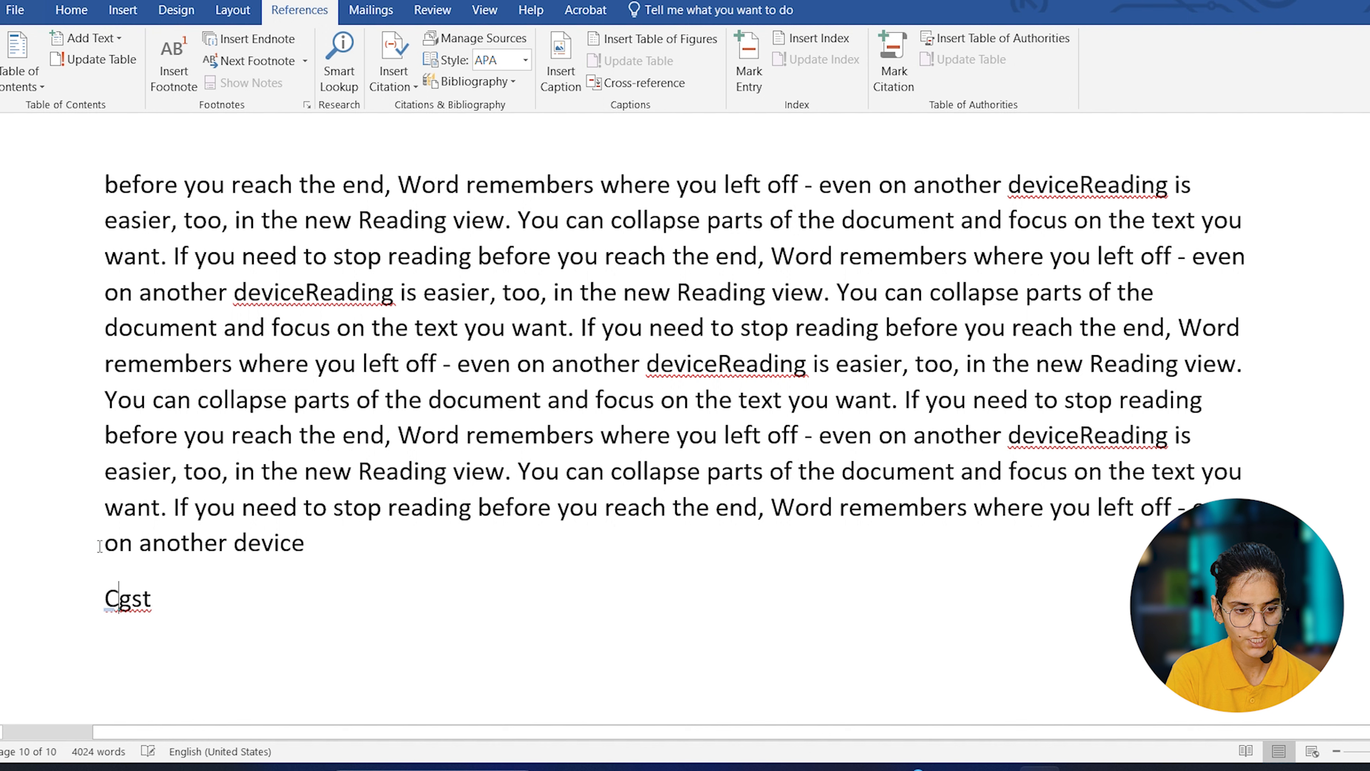
{"action": "left_click", "coordinate": [116, 38]}
{"action": "left_click", "coordinate": [126, 128]}
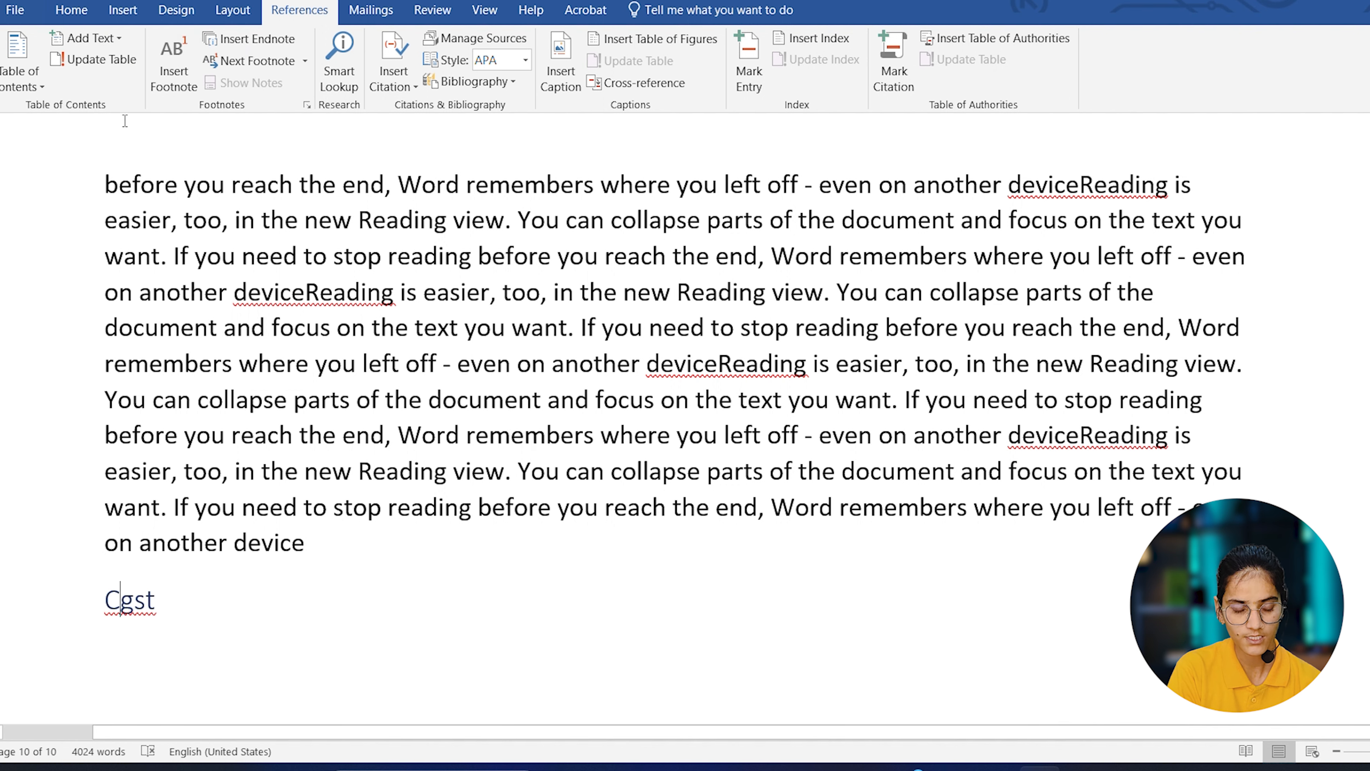
{"action": "key", "text": "ctrl+v"}
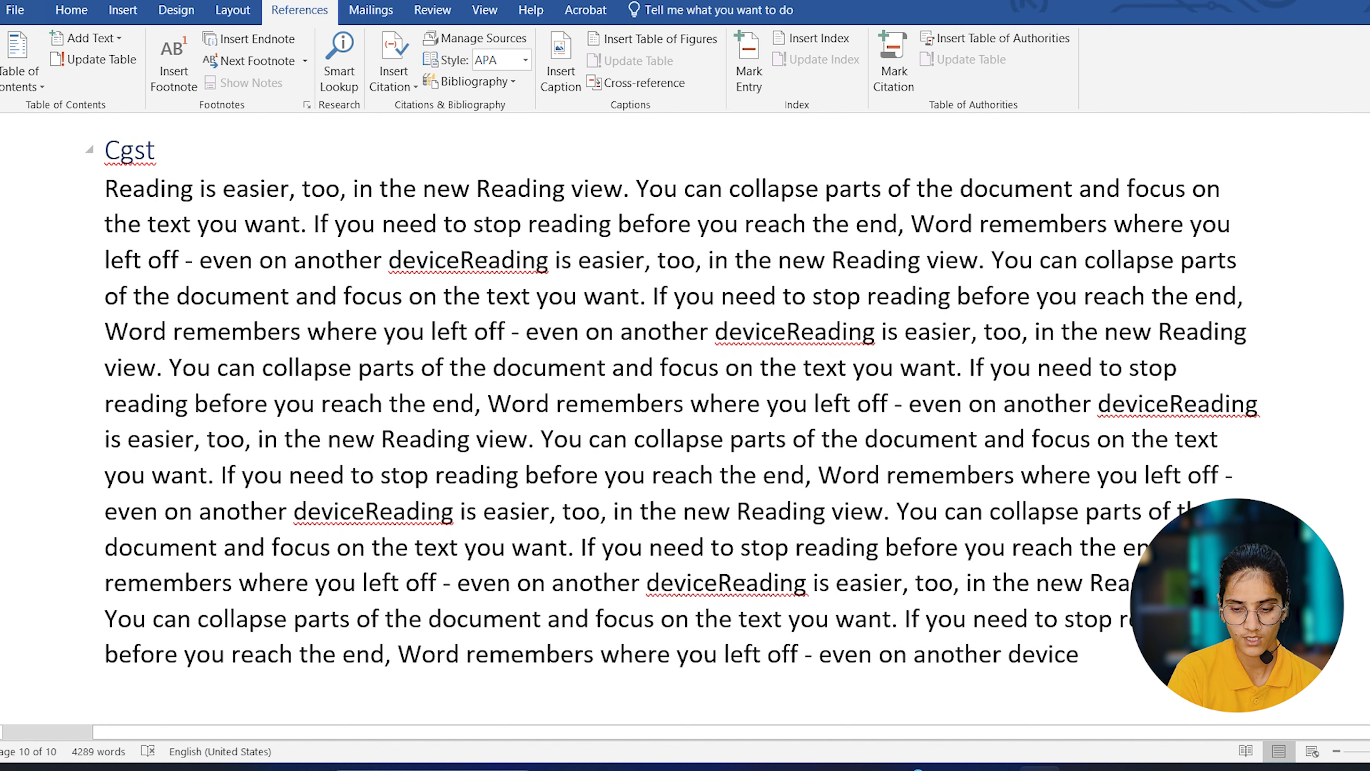
Add the line "sgst" after the pasted "Cgst" text and mark it as a Level 3 table of contents entry
{"action": "type", "text": "sg"}
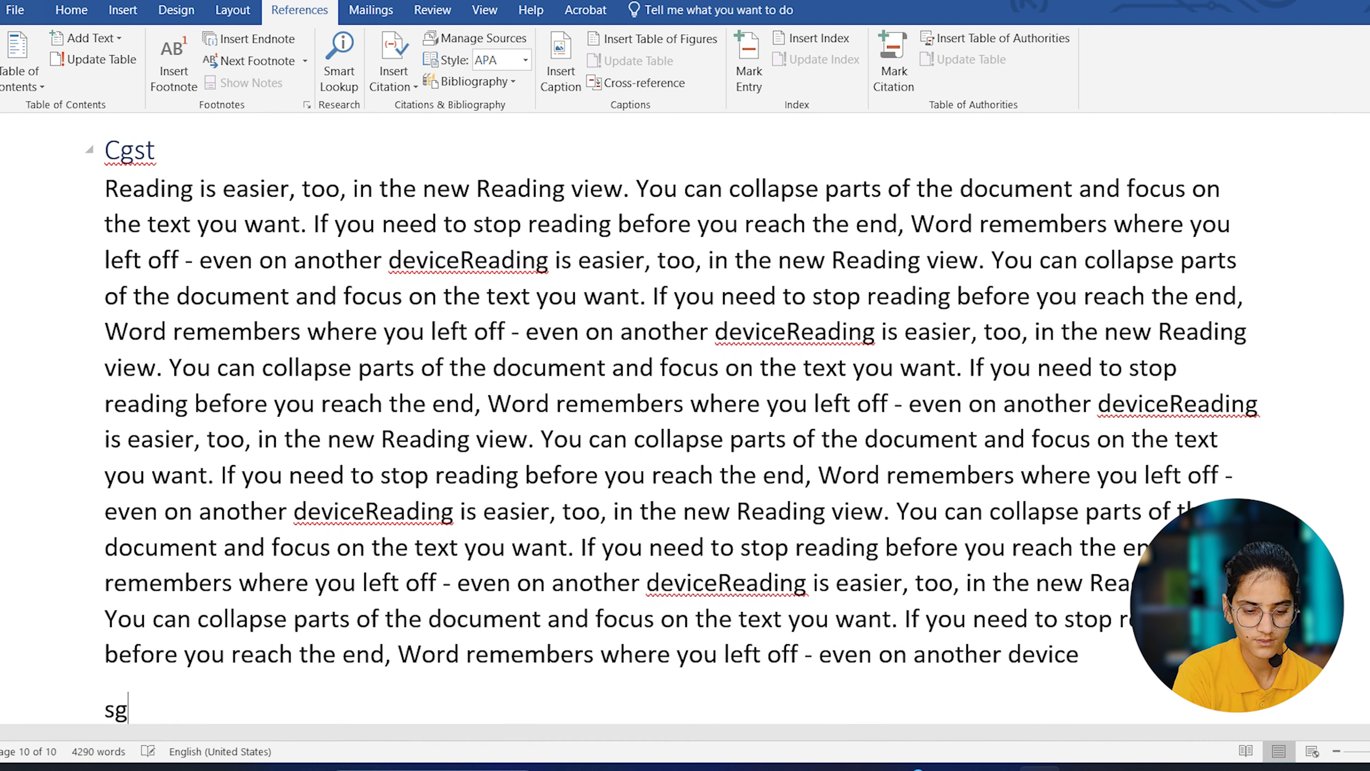
{"action": "type", "text": "st"}
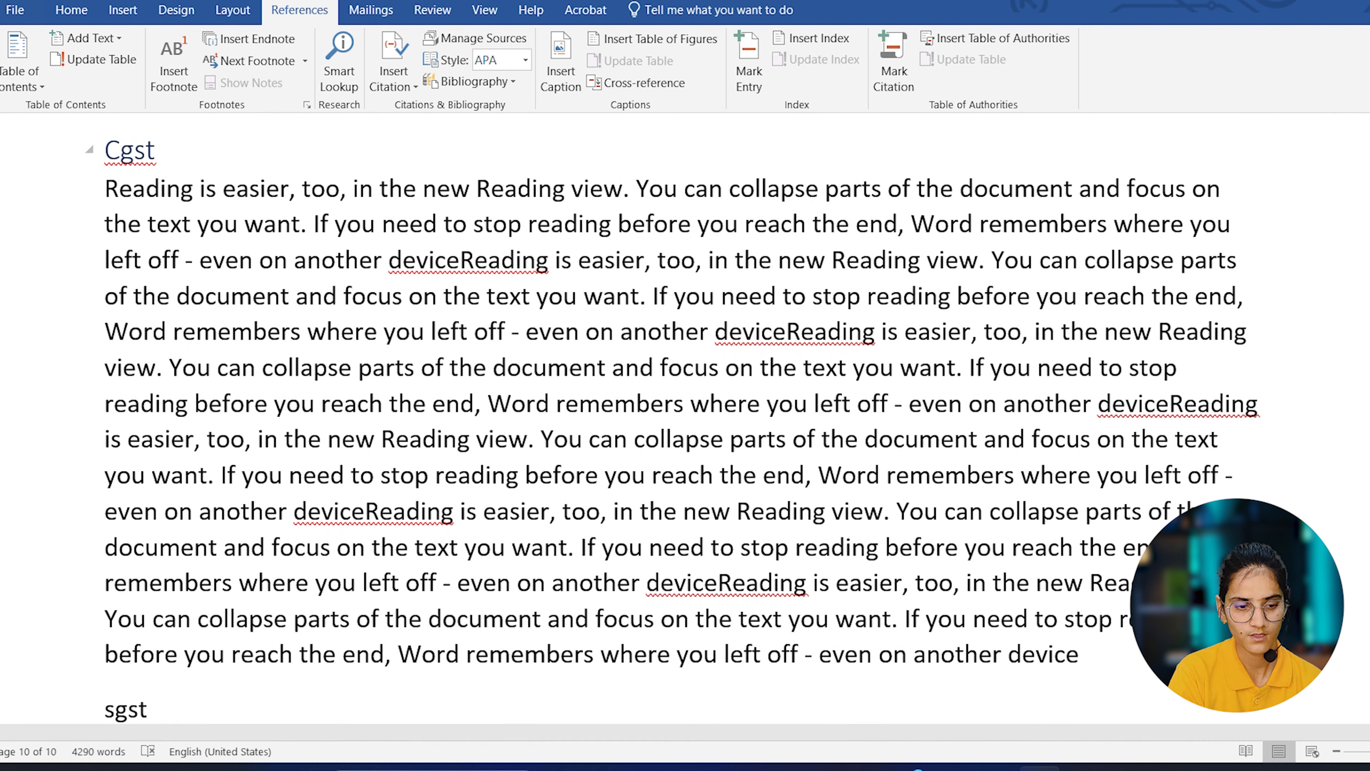
{"action": "left_click", "coordinate": [112, 37]}
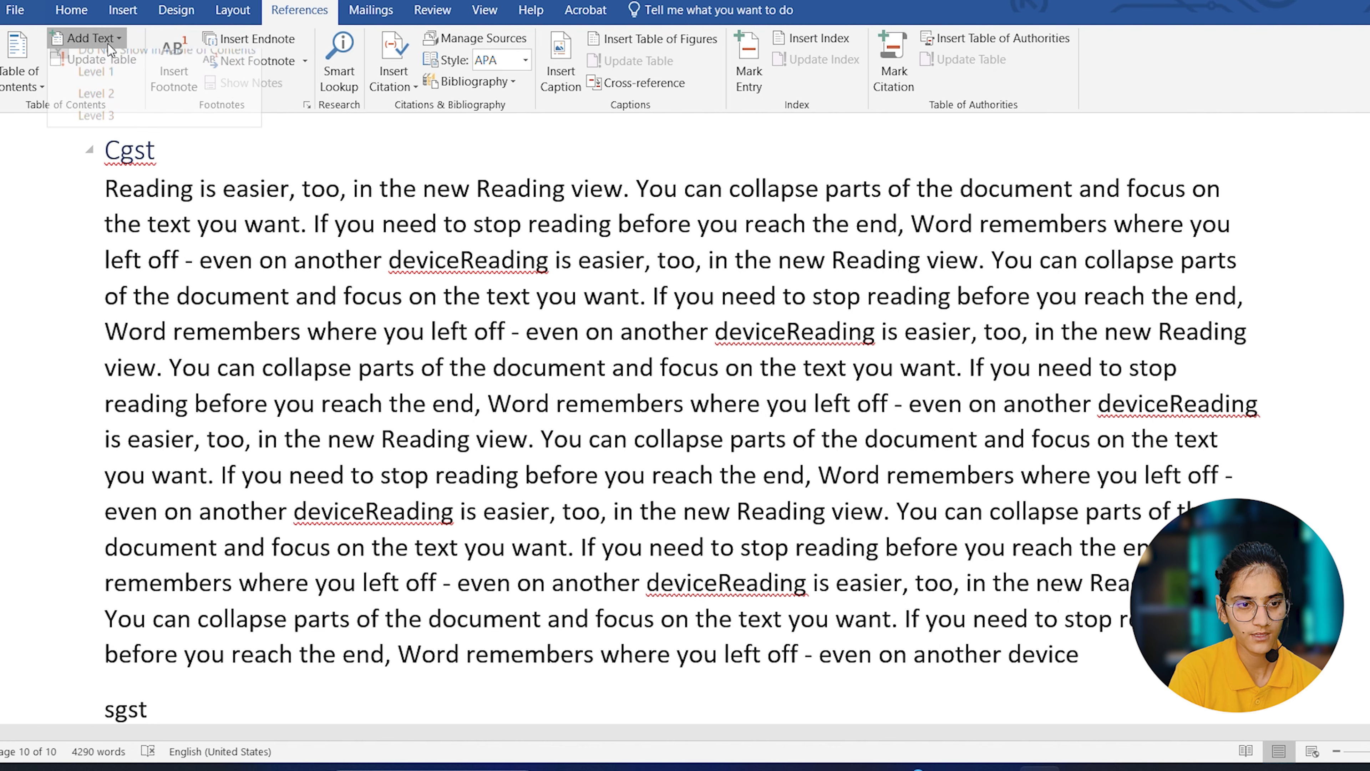
{"action": "left_click", "coordinate": [105, 118]}
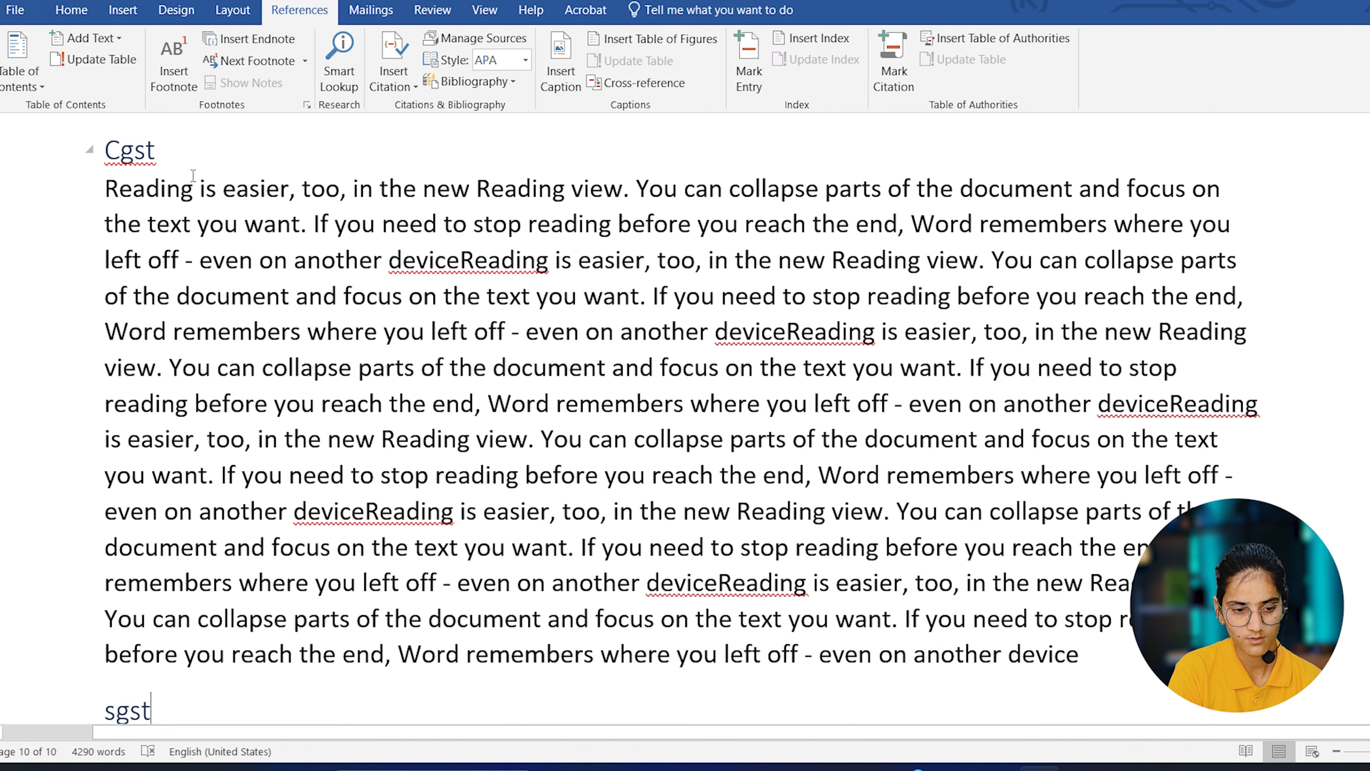
Start a new line below the "Sgst" heading and paste the copied text three times
{"action": "key", "text": "Return"}
{"action": "type", "text": "Reading is easier, too, in the new Reading view. You can collapse parts of the document and focus on the text you want. If you need to stop reading before you reach the end, Word remembers where you left off - even on another deviceReading is easier, too, in the new Reading view. You can collapse parts of the document and focus on the text you want. If you need to stop reading before you reach the end, Word remembers where you left off - even on another deviceReading is easier, too, in the new Reading view. You can collapse parts of the document and focus on the text you want. If you need to stop reading before you reach the end, Word remembers where you left off - even on another device"}
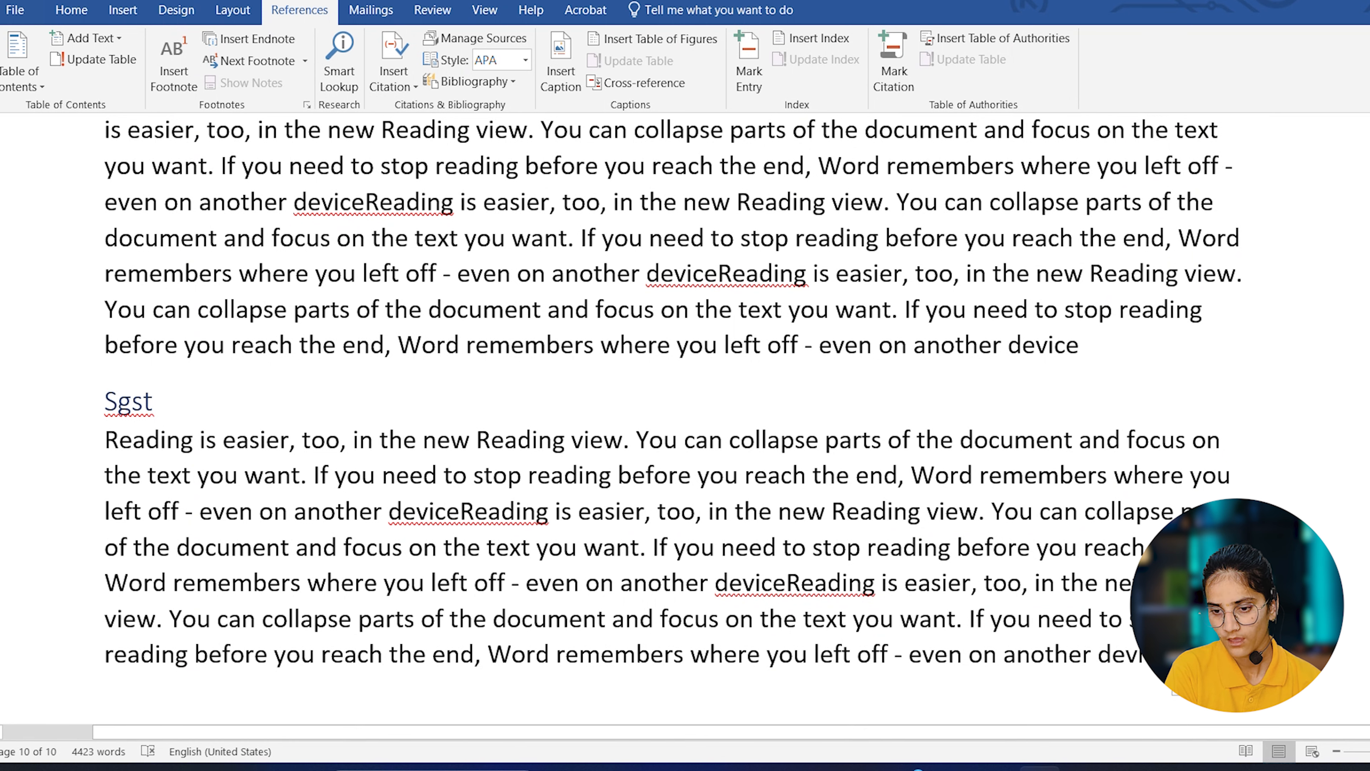
{"action": "scroll", "coordinate": [685, 415], "scroll_direction": "down", "scroll_amount": 5}
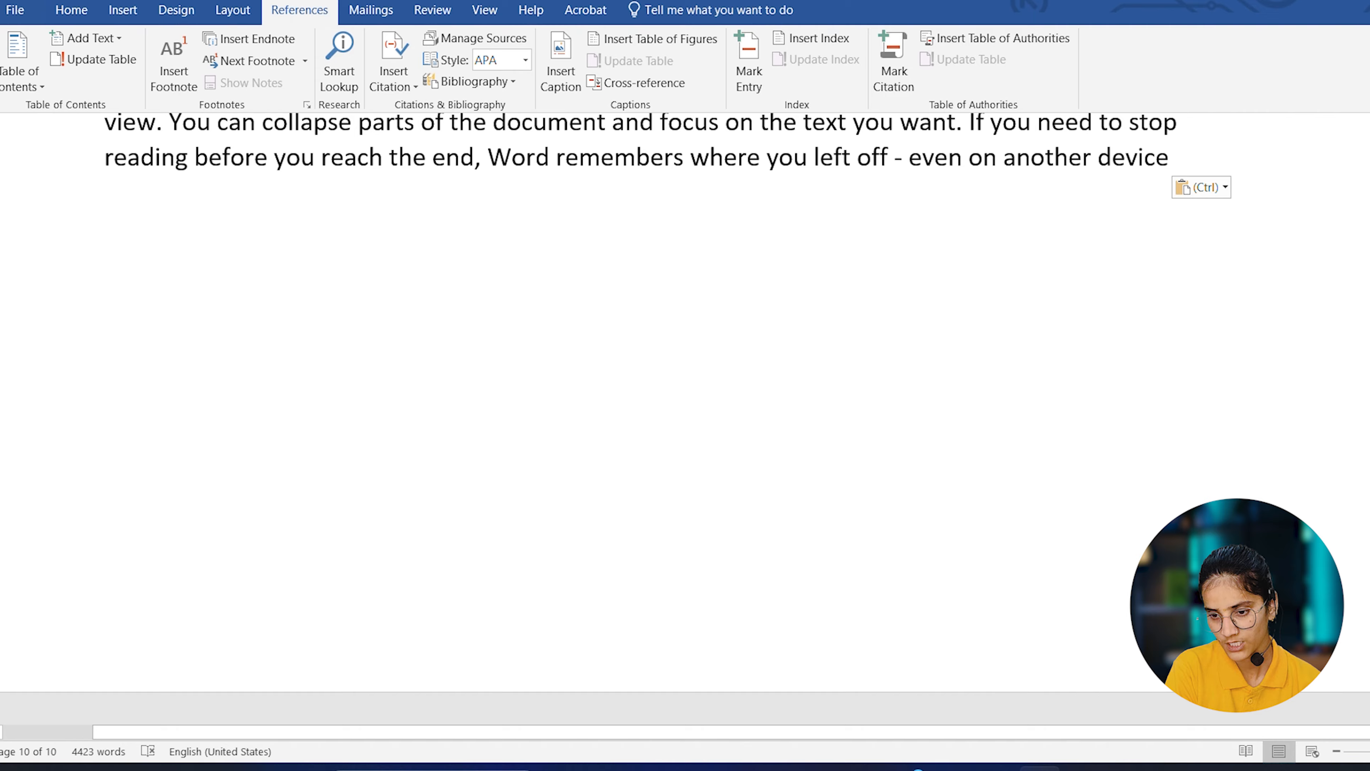
Update the entire table of contents at the start of the document to include the new headings
{"action": "left_click_drag", "start_coordinate": [1369, 715], "coordinate": [1369, 130]}
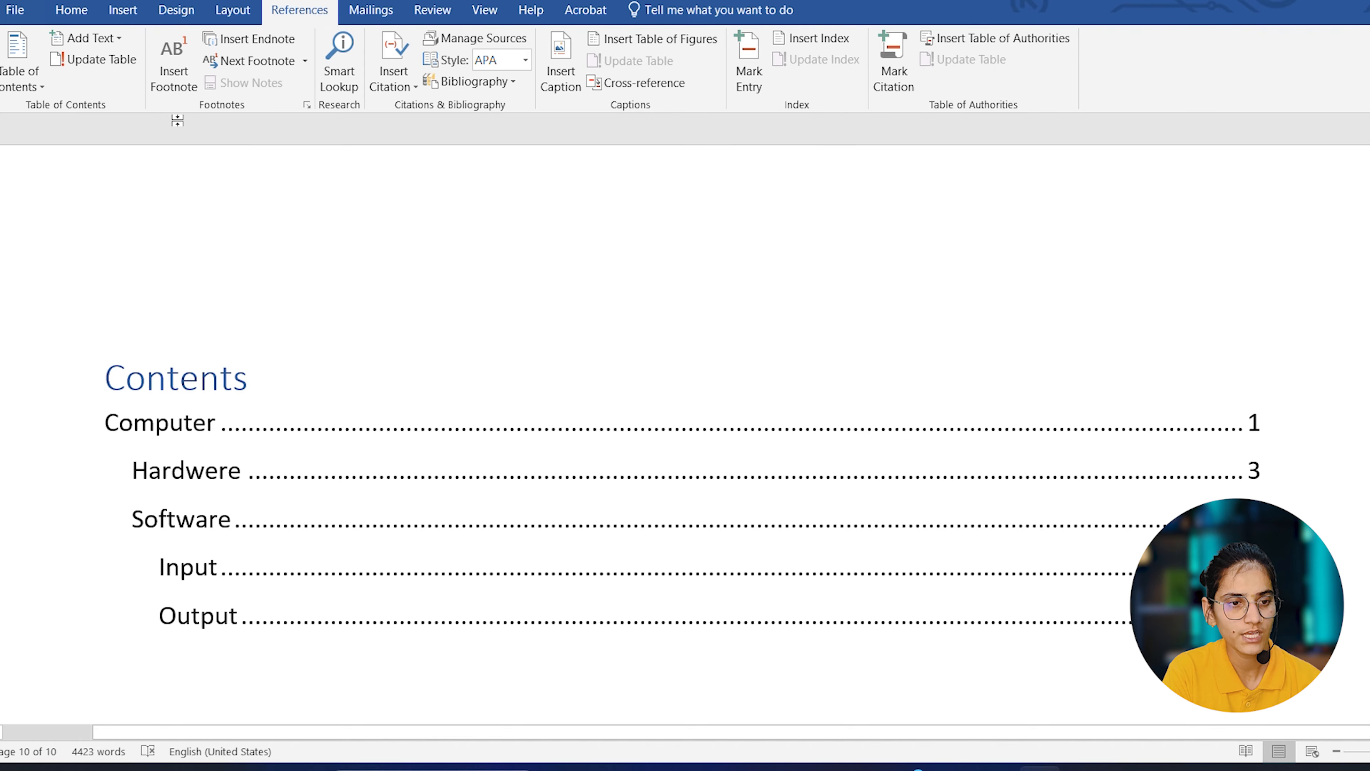
{"action": "left_click", "coordinate": [102, 59]}
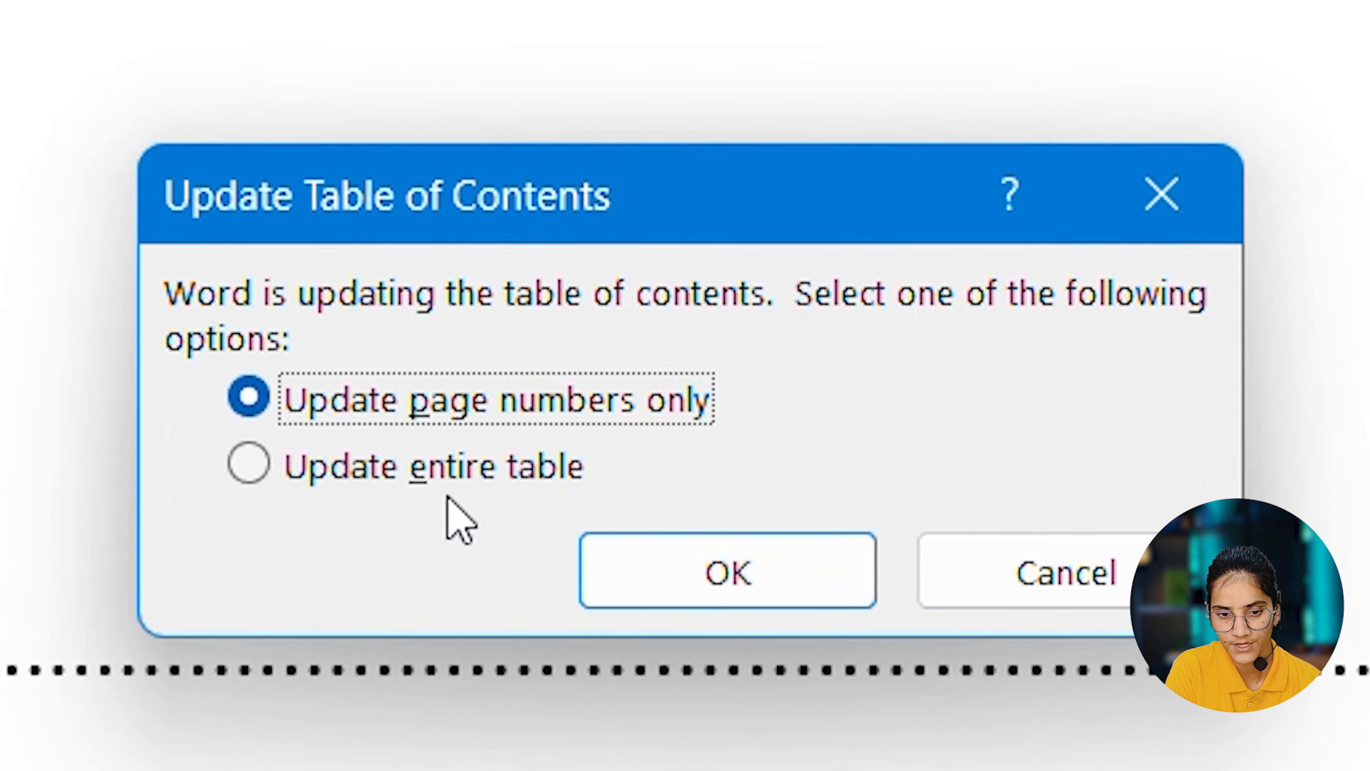
{"action": "left_click", "coordinate": [510, 471]}
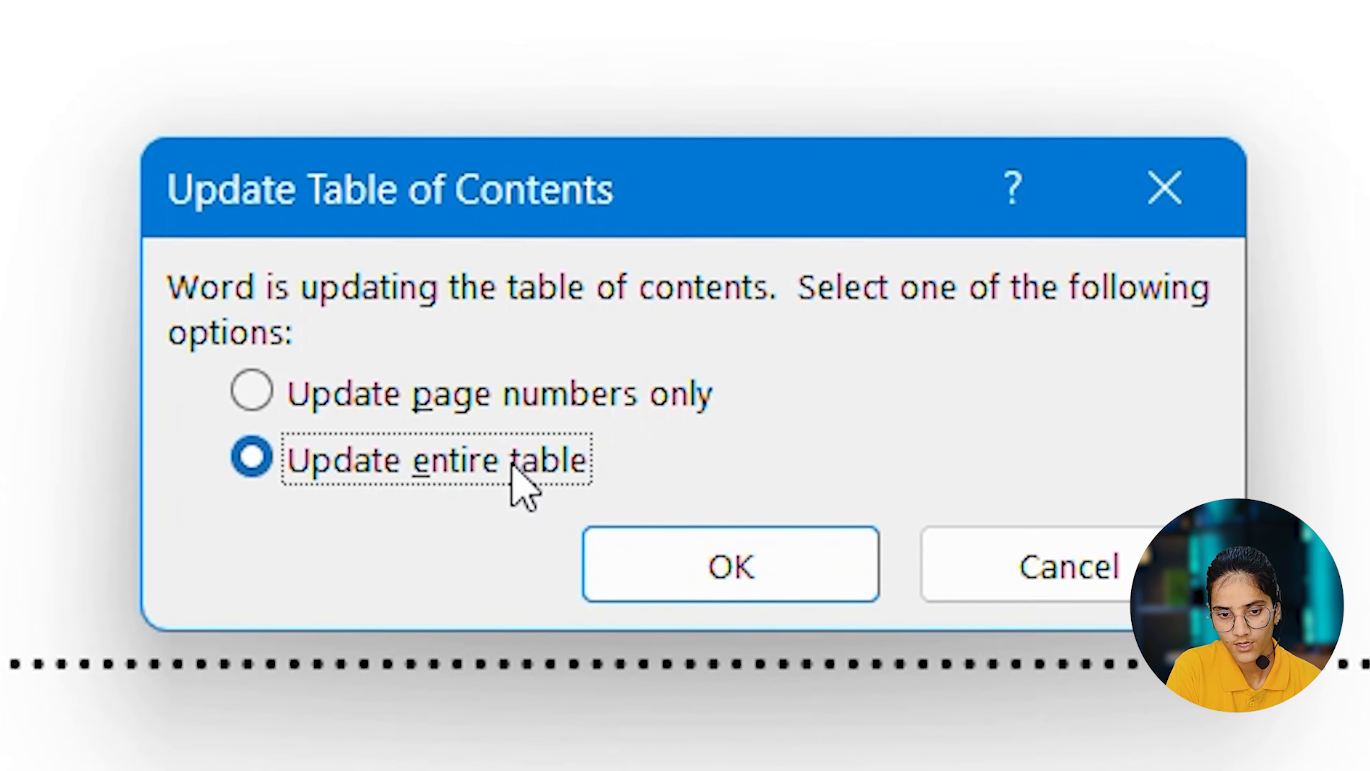
{"action": "left_click", "coordinate": [682, 555]}
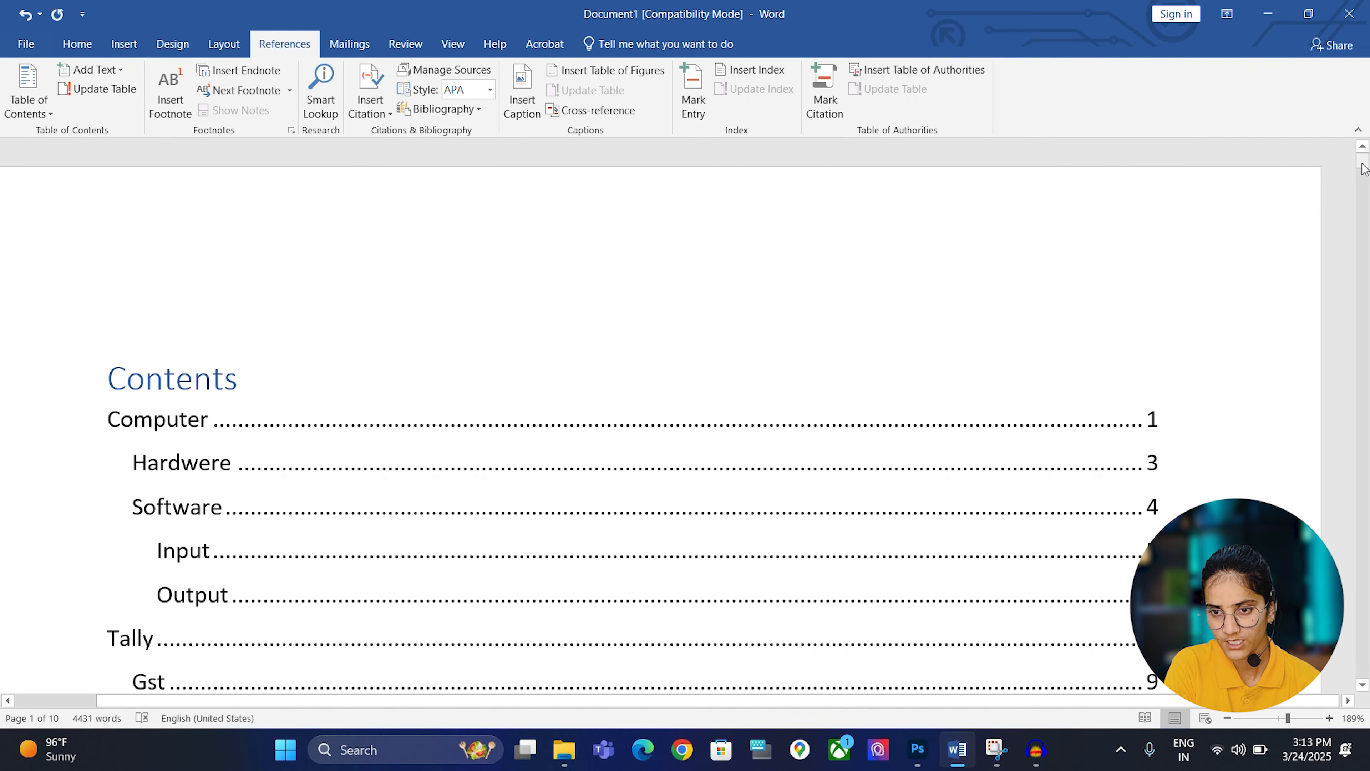
Insert a footnote before "headings" in the sentence ending "match the new theme" on the first page
{"action": "left_click_drag", "start_coordinate": [1363, 169], "coordinate": [1365, 177]}
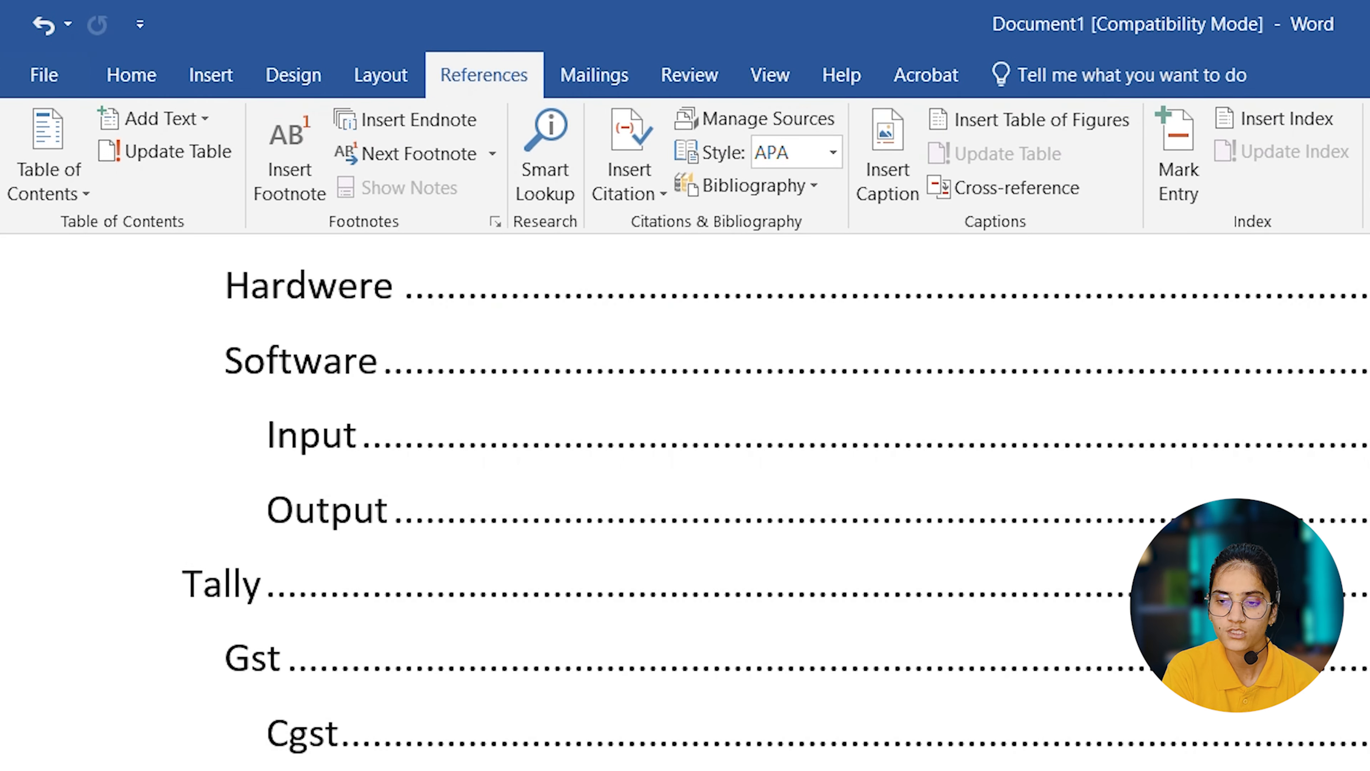
{"action": "scroll", "coordinate": [1367, 199], "scroll_direction": "down", "scroll_amount": 10}
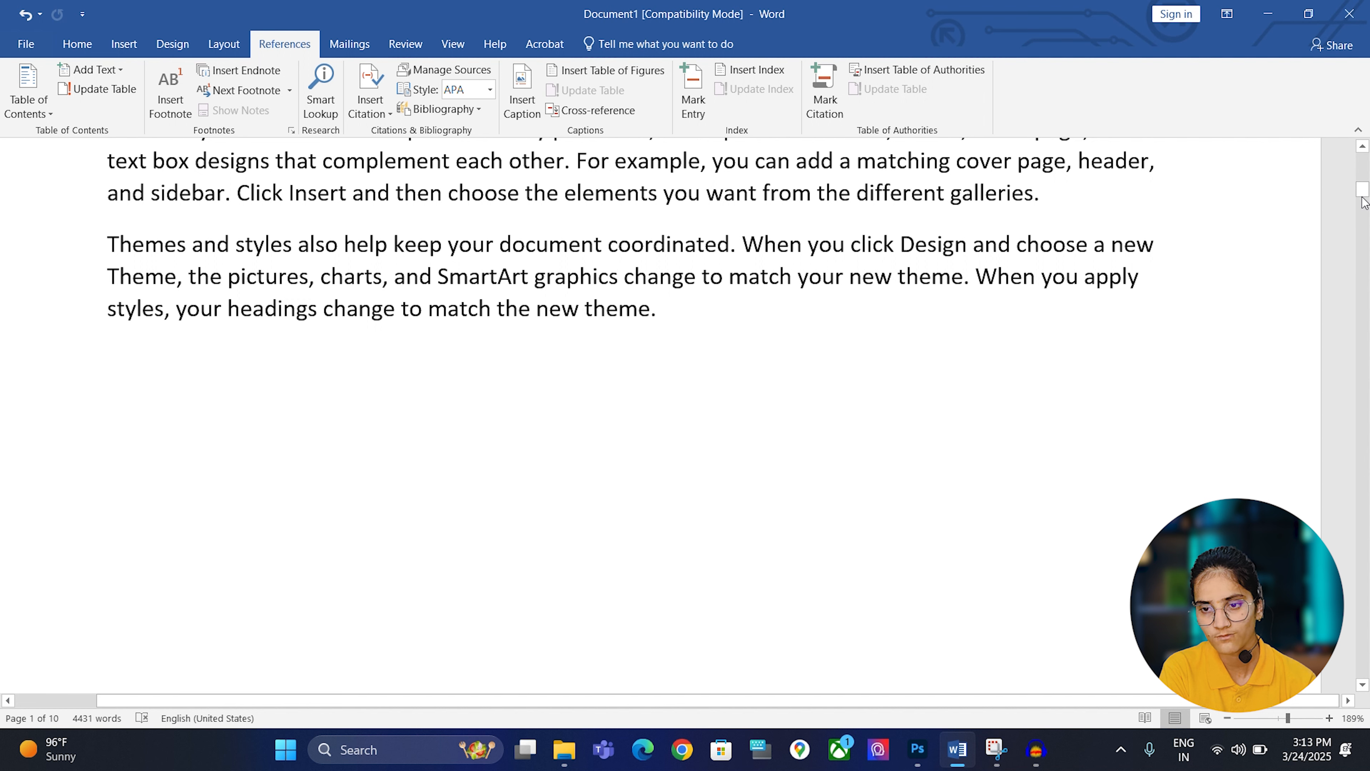
{"action": "left_click_drag", "start_coordinate": [1363, 201], "coordinate": [1362, 212]}
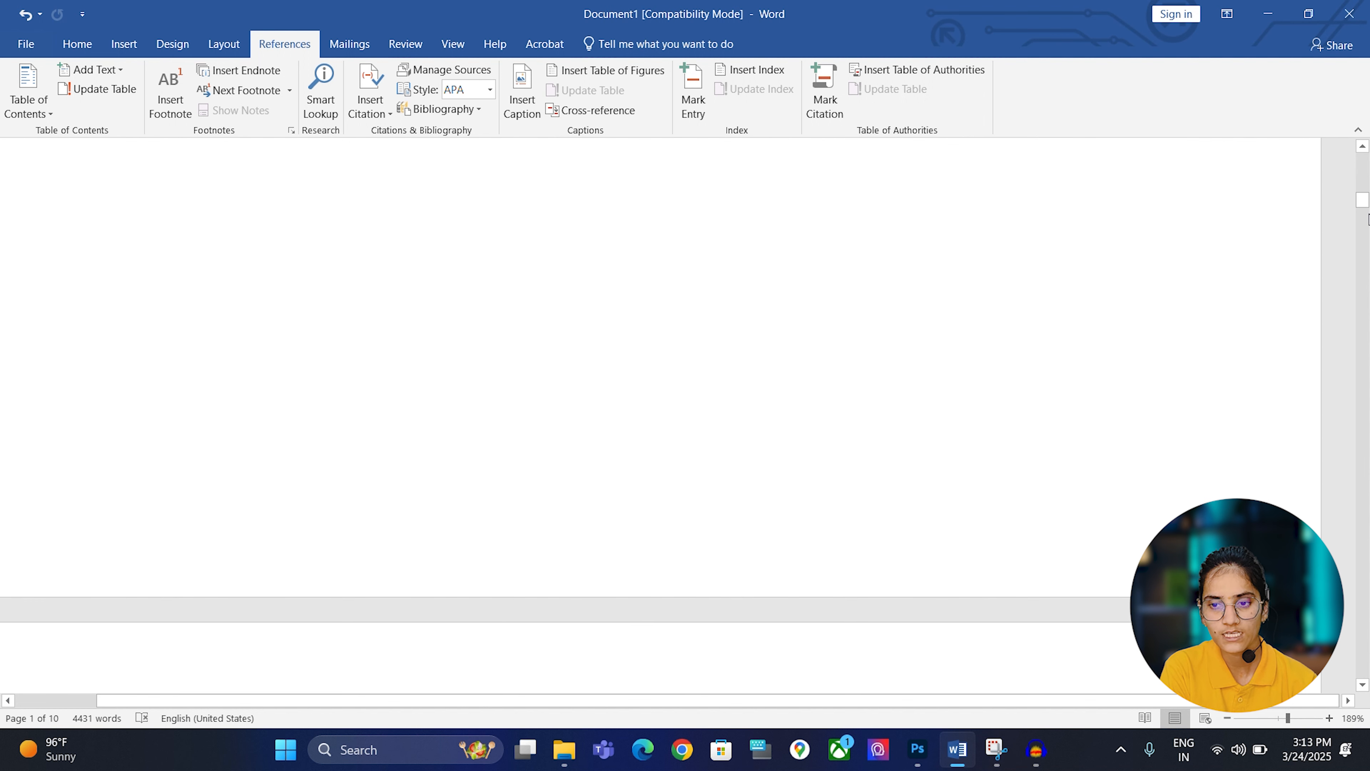
{"action": "left_click_drag", "start_coordinate": [1364, 204], "coordinate": [1362, 198]}
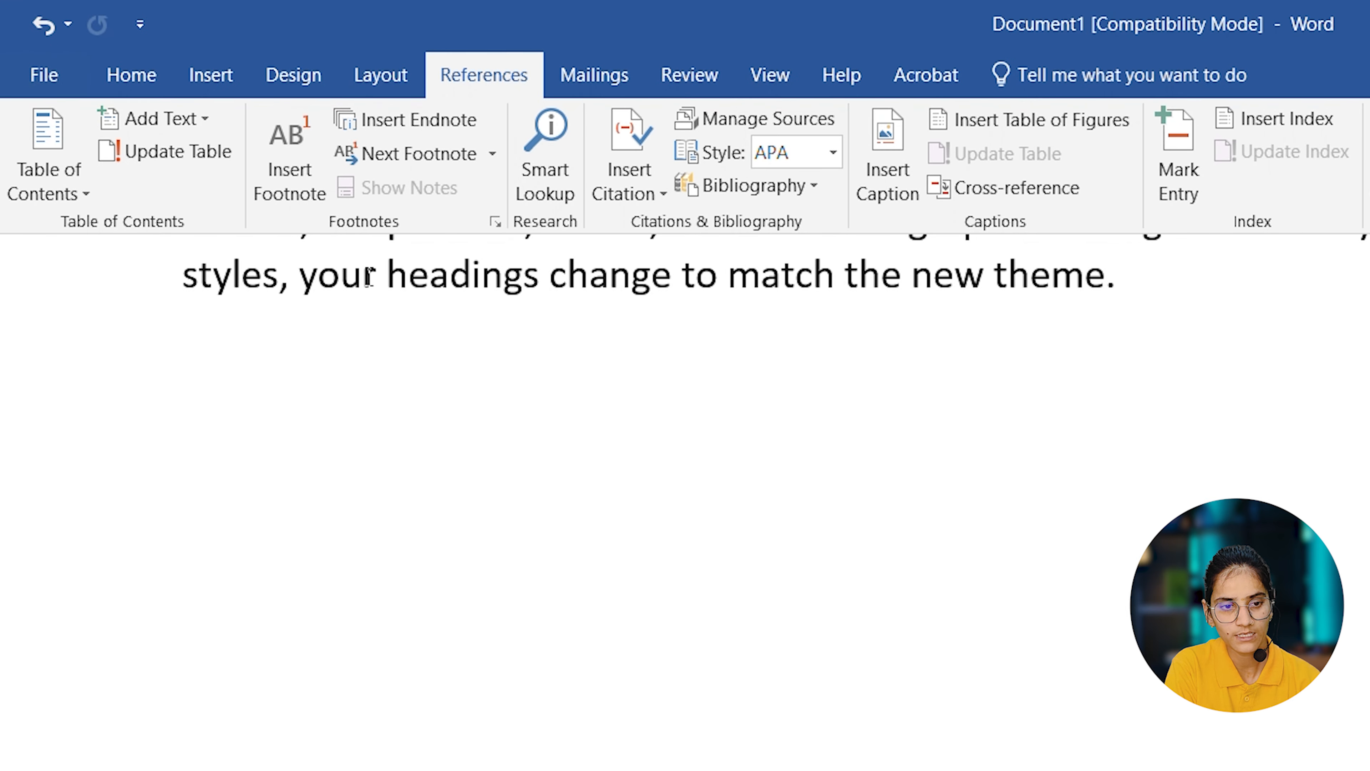
{"action": "left_click", "coordinate": [390, 276]}
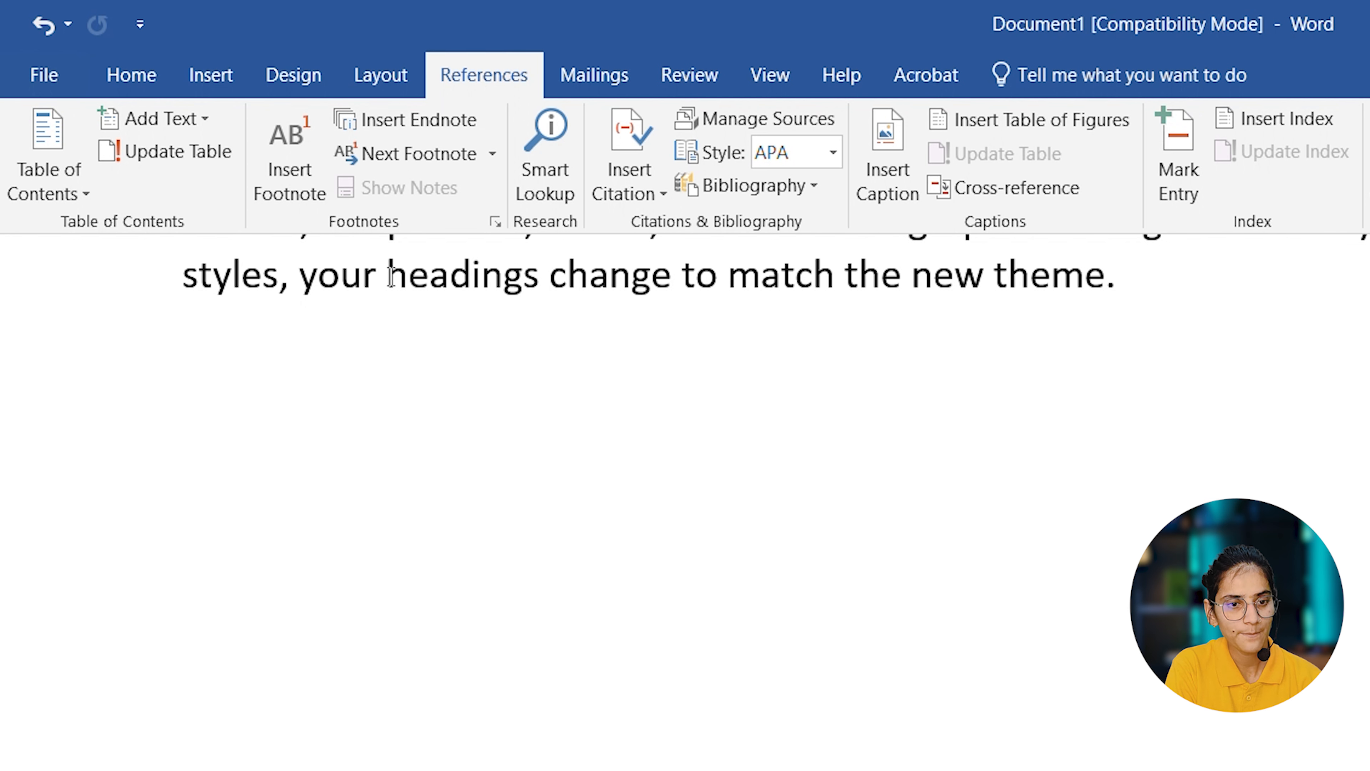
{"action": "left_click", "coordinate": [312, 181]}
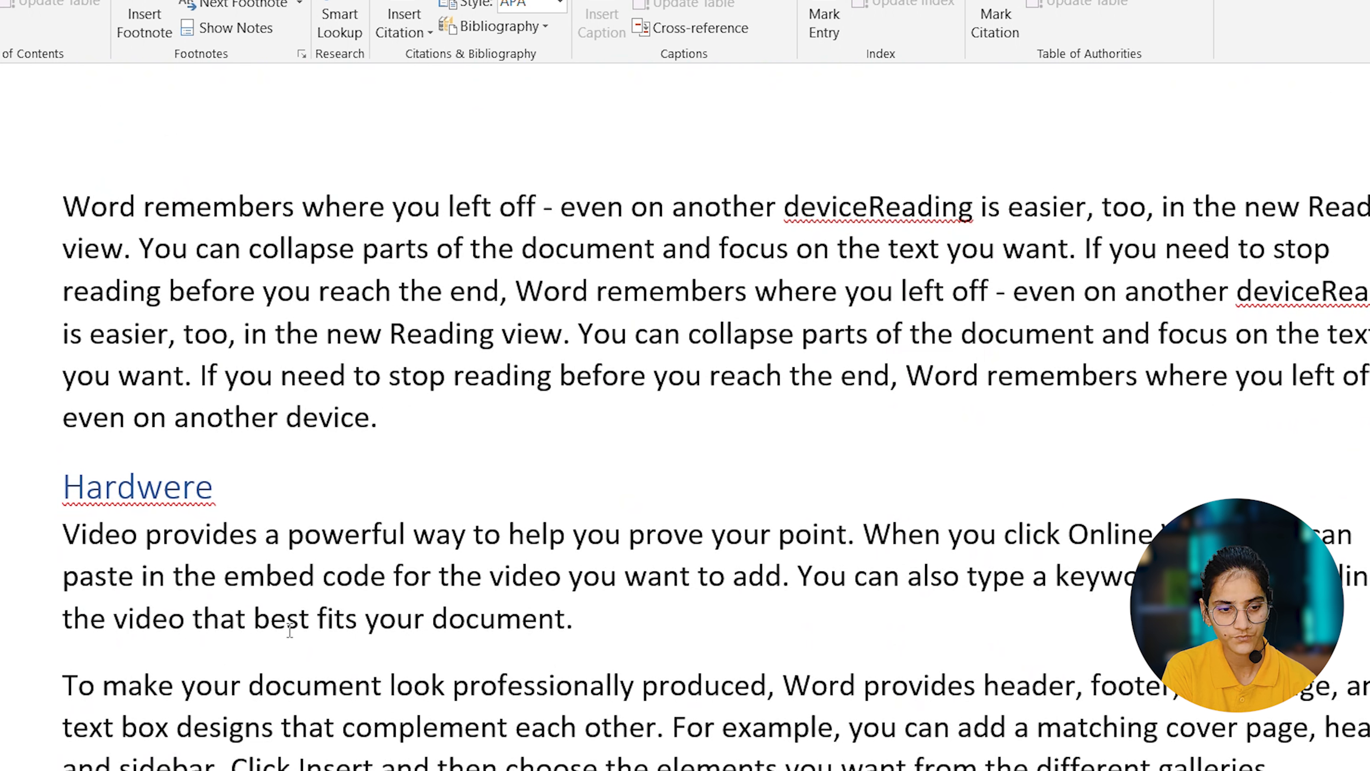
Insert a footnote before the word "document" in the first paragraph under the "Hardwere" heading and check its reference mark
{"action": "left_click", "coordinate": [441, 620]}
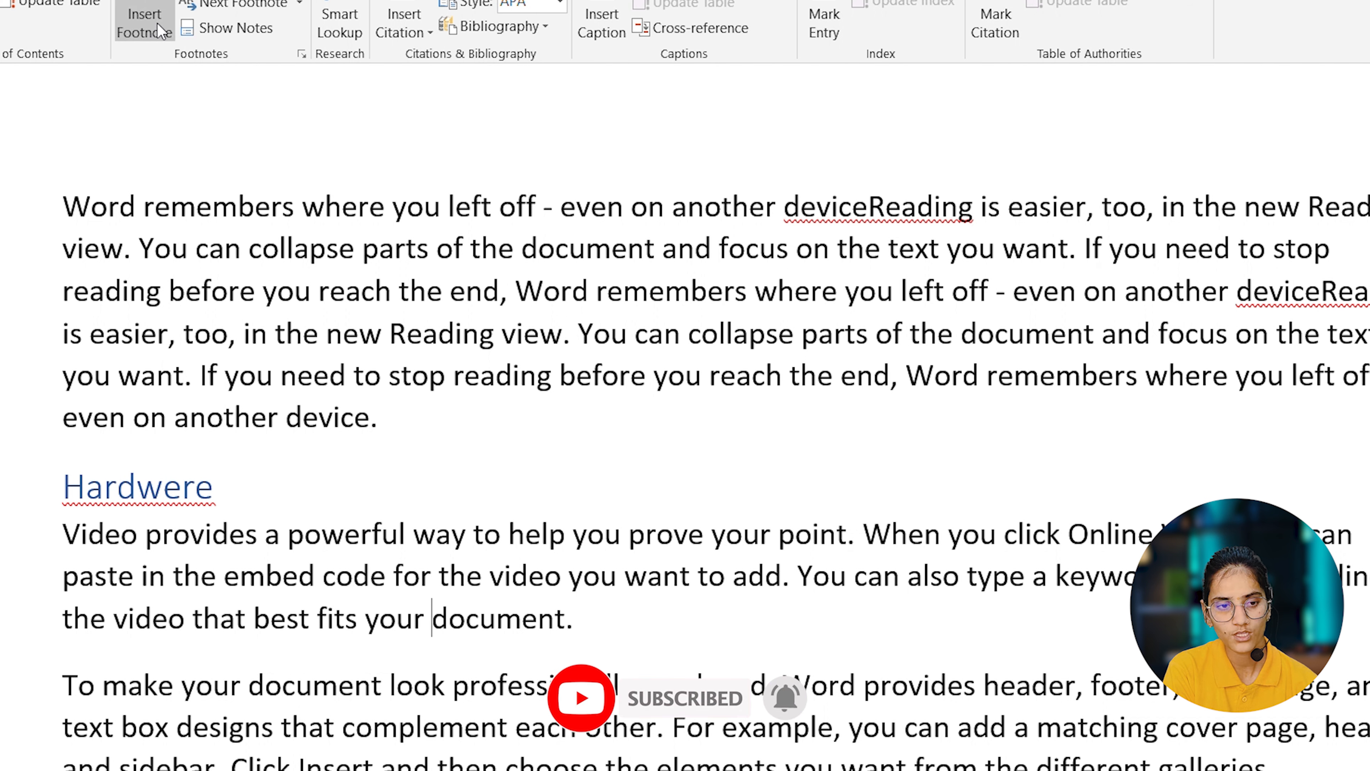
{"action": "left_click", "coordinate": [143, 24]}
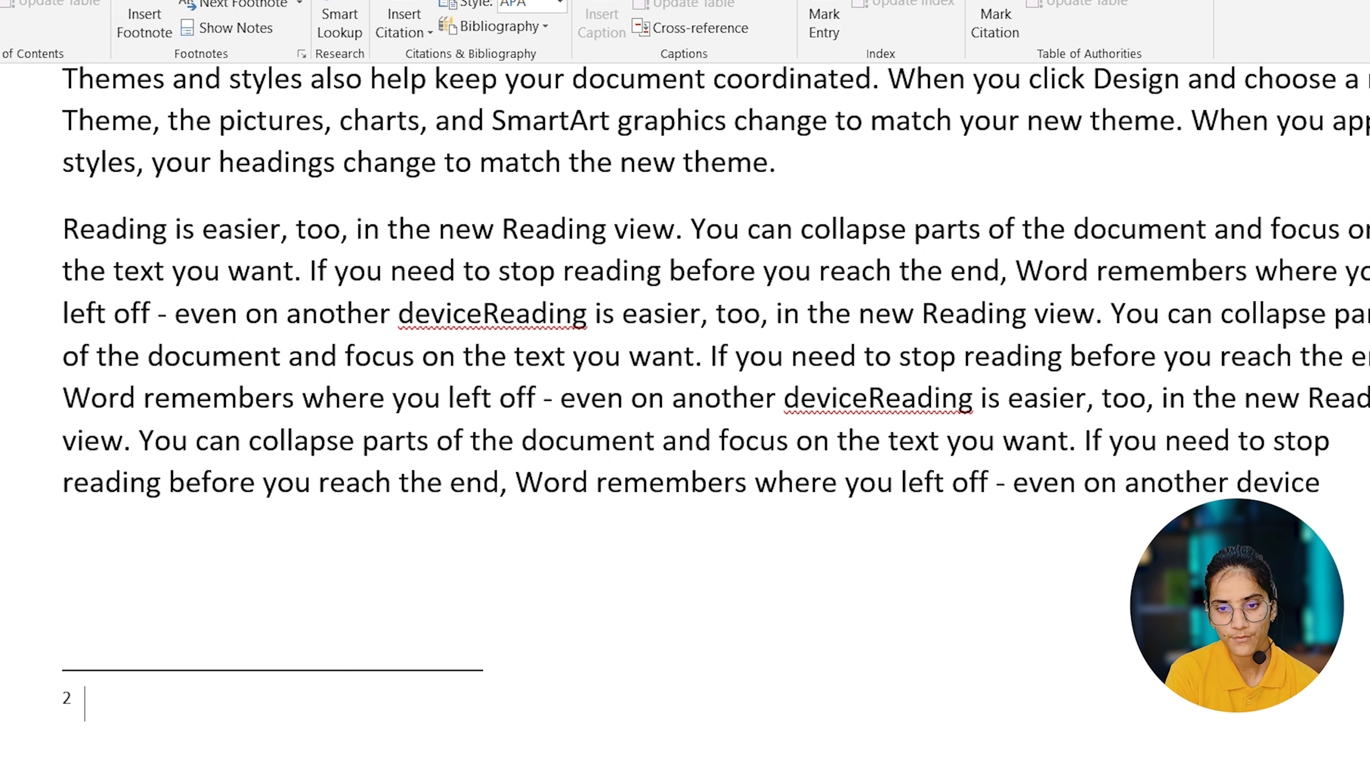
{"action": "scroll", "coordinate": [685, 416], "scroll_direction": "down", "scroll_amount": 1}
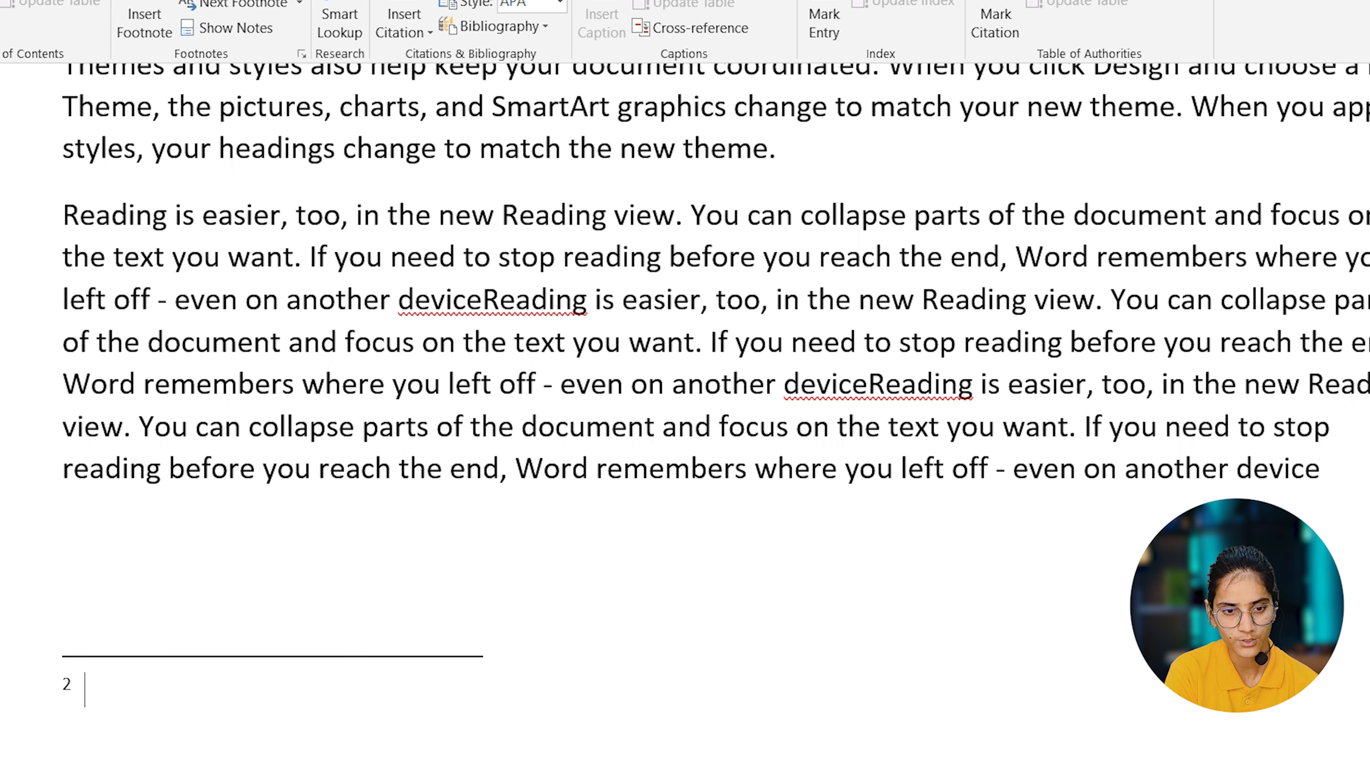
{"action": "scroll", "coordinate": [686, 416], "scroll_direction": "up", "scroll_amount": 8}
{"action": "scroll", "coordinate": [500, 233], "scroll_direction": "down", "scroll_amount": 1}
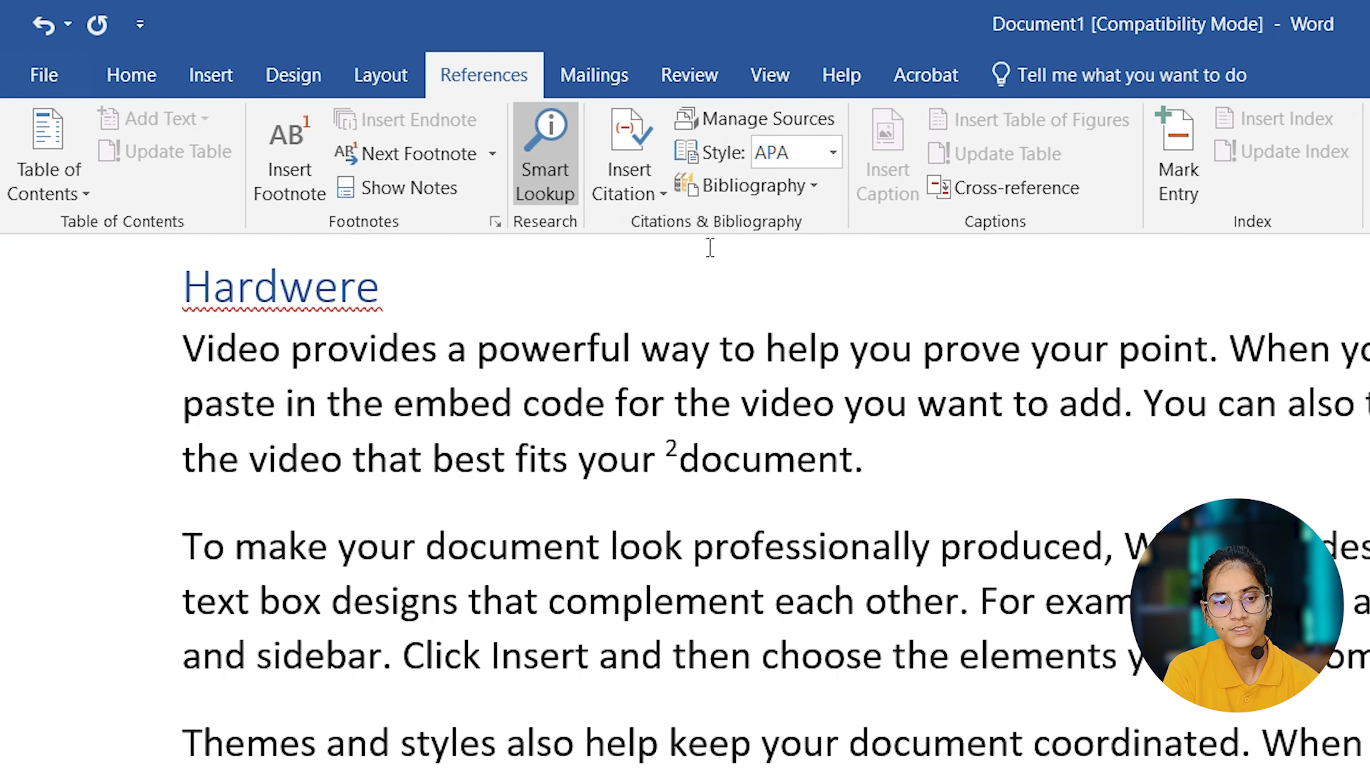
Insert an endnote at the end of the first paragraph under the "Hardwere" heading
{"action": "left_click", "coordinate": [995, 472]}
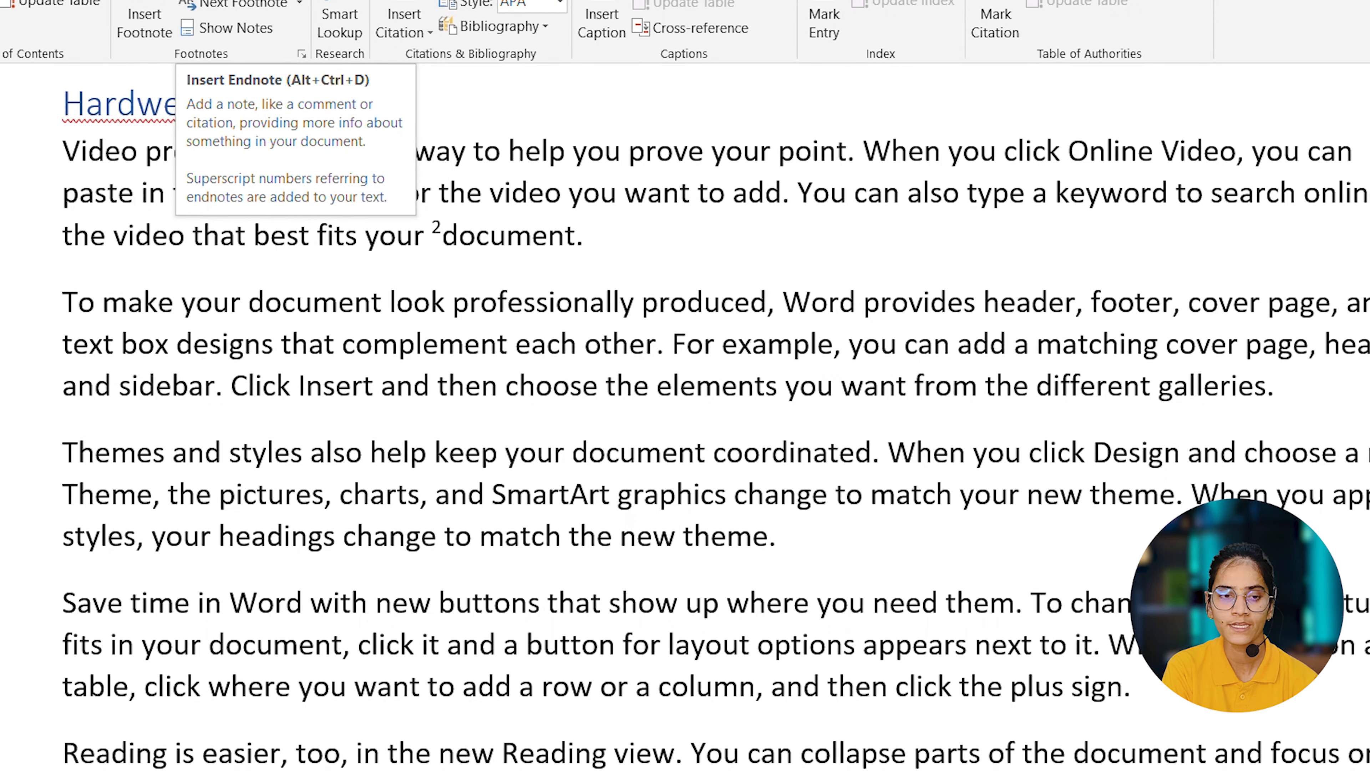
{"action": "key", "text": "ctrl+alt+d"}
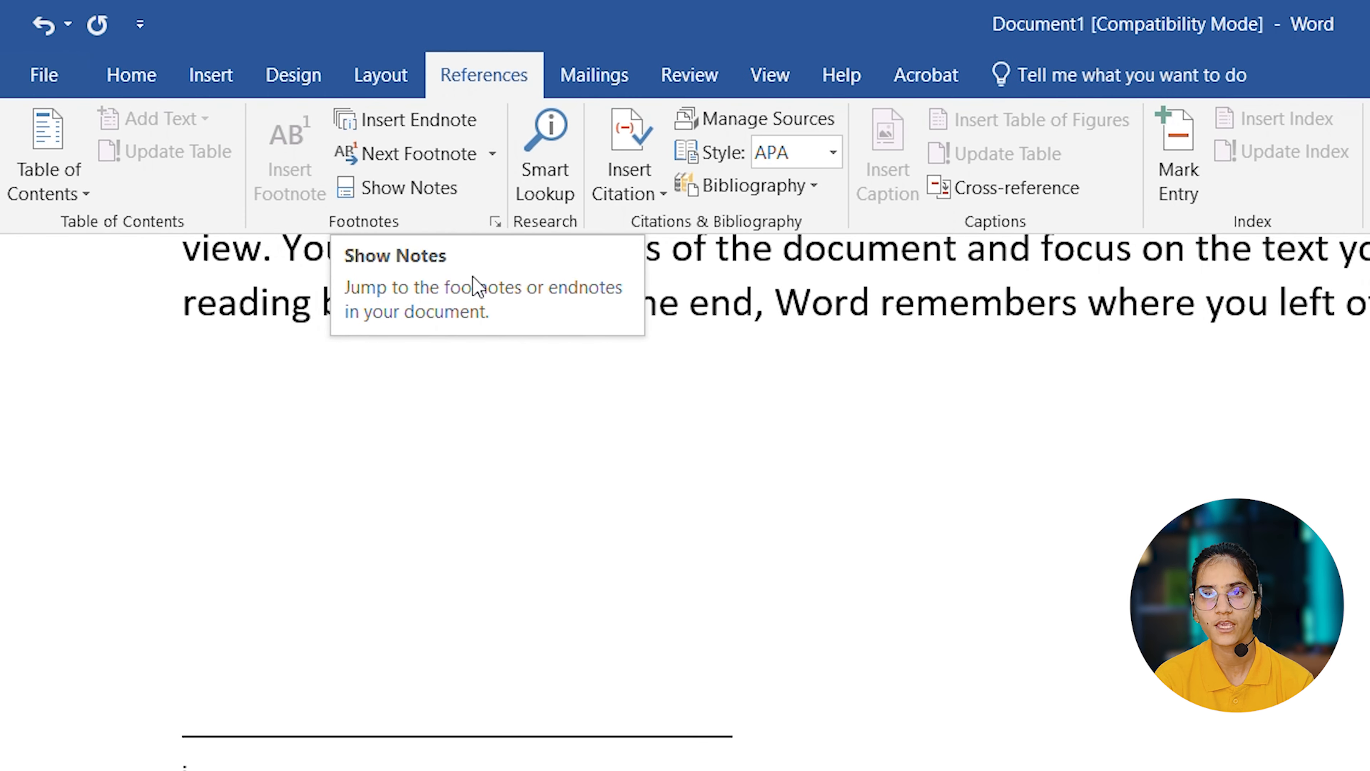
Use Show Notes to jump from the endnote to its reference mark, and view the footnote area
{"action": "left_click", "coordinate": [398, 187]}
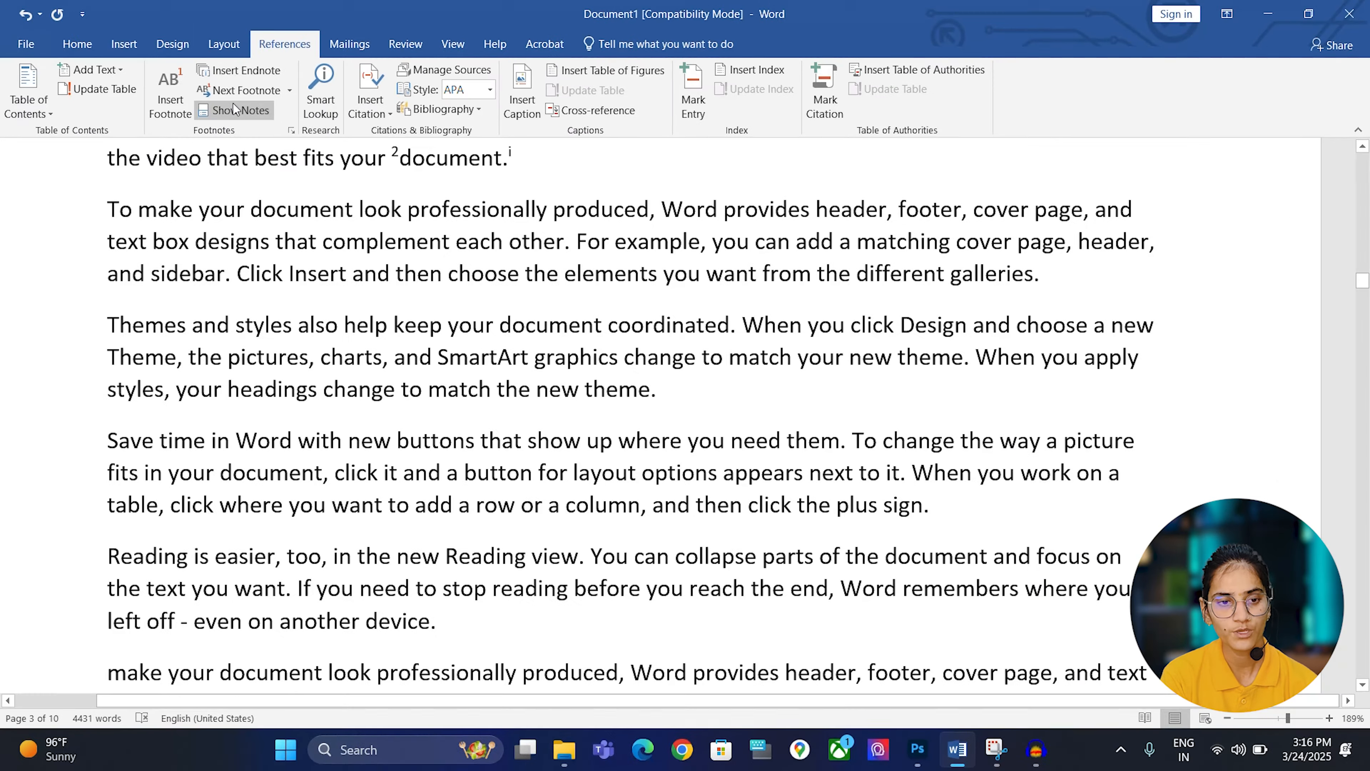
{"action": "left_click", "coordinate": [251, 110]}
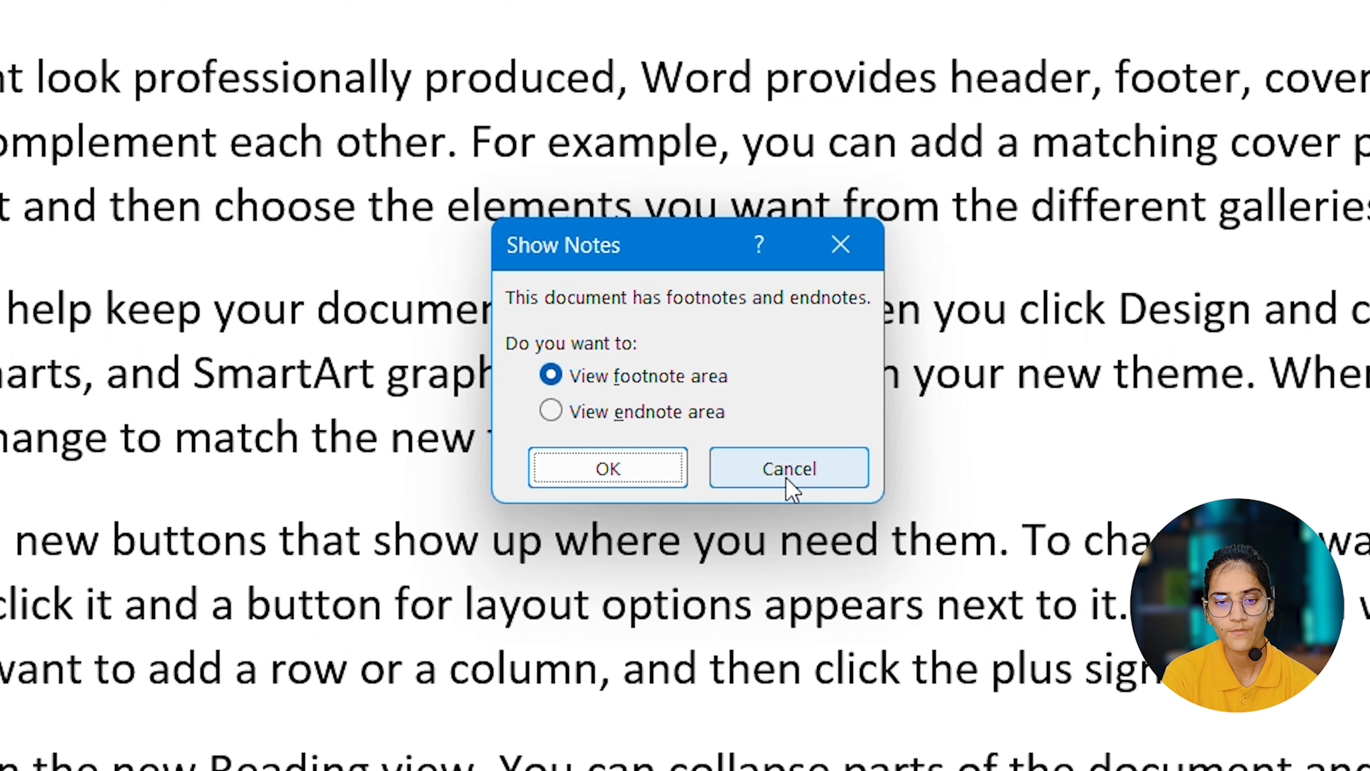
{"action": "left_click", "coordinate": [652, 484]}
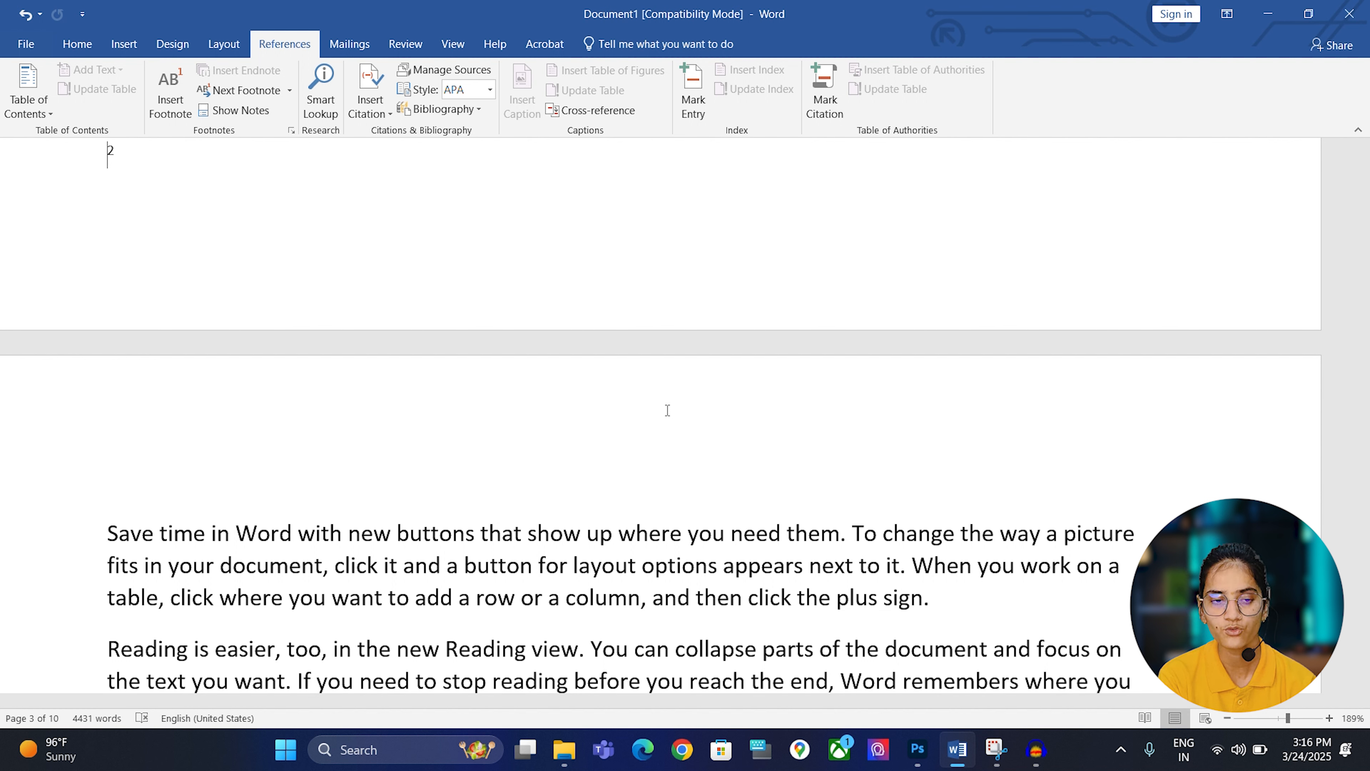
Use Show Notes from the end of the "Save time in Word" paragraph to view the endnote area
{"action": "left_click", "coordinate": [959, 596]}
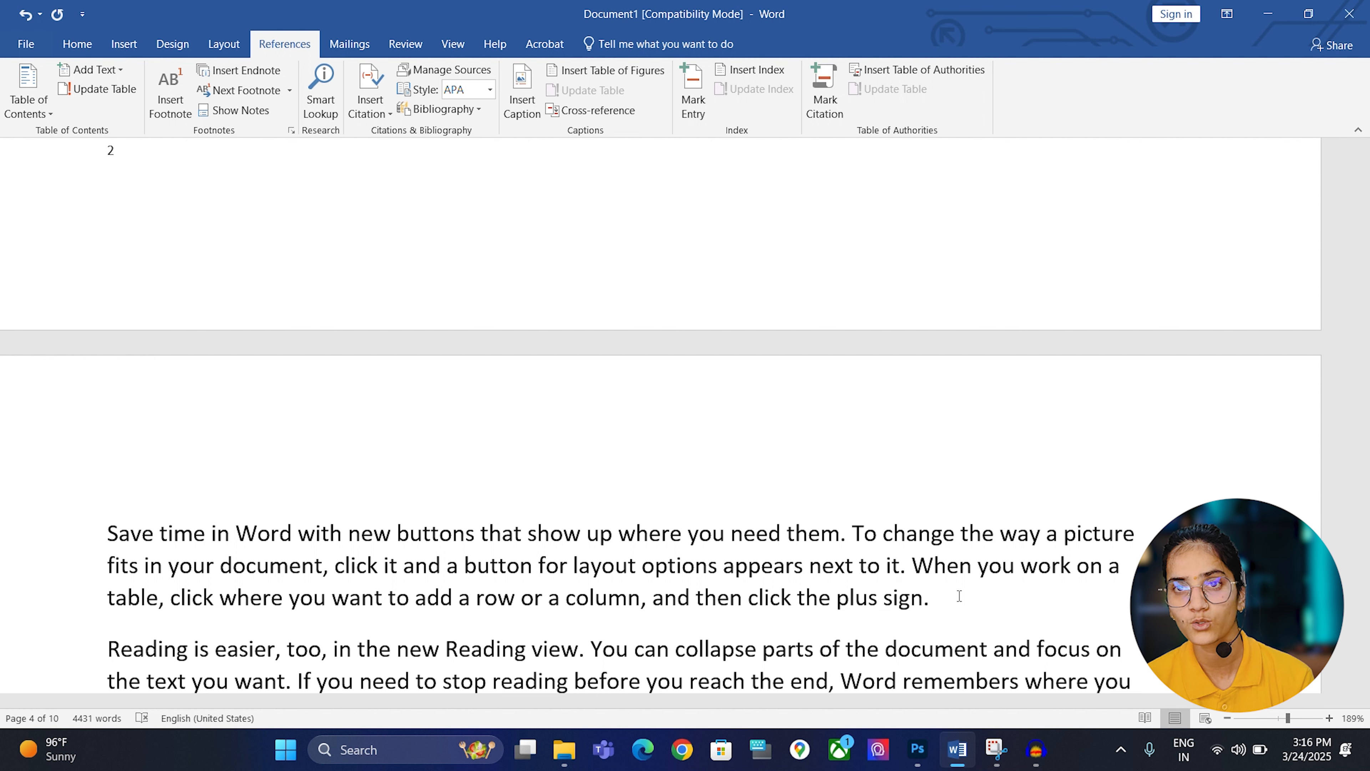
{"action": "scroll", "coordinate": [1106, 512], "scroll_direction": "up", "scroll_amount": 3, "text": "ctrl"}
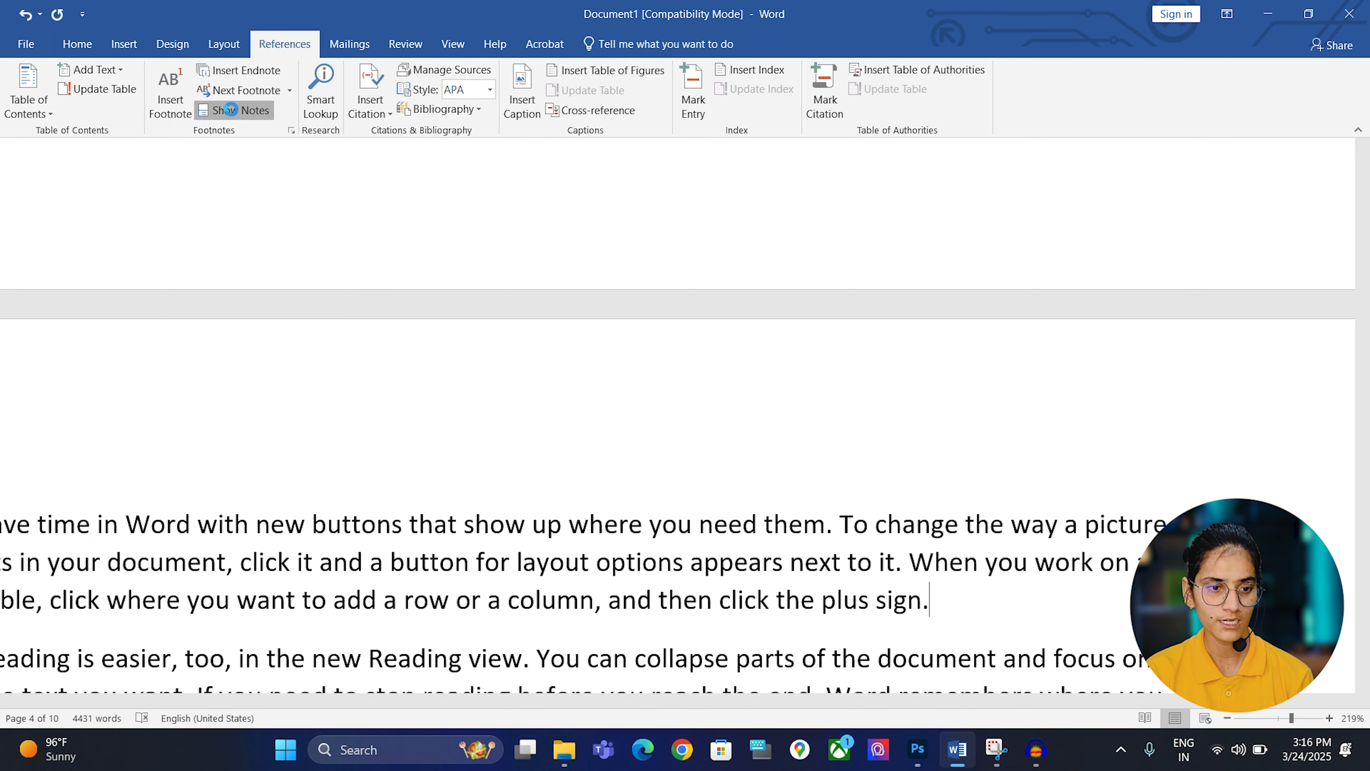
{"action": "left_click", "coordinate": [240, 110]}
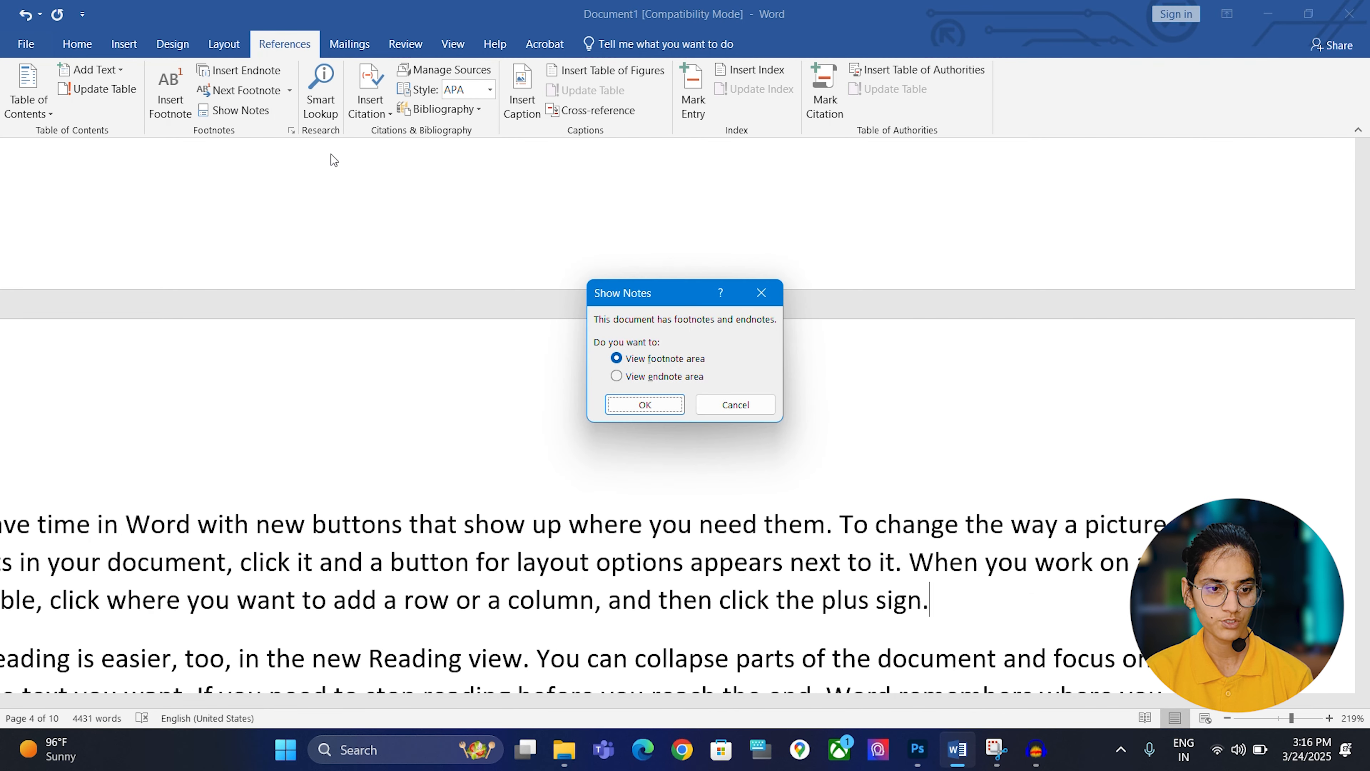
{"action": "left_click", "coordinate": [626, 377]}
{"action": "left_click", "coordinate": [634, 408]}
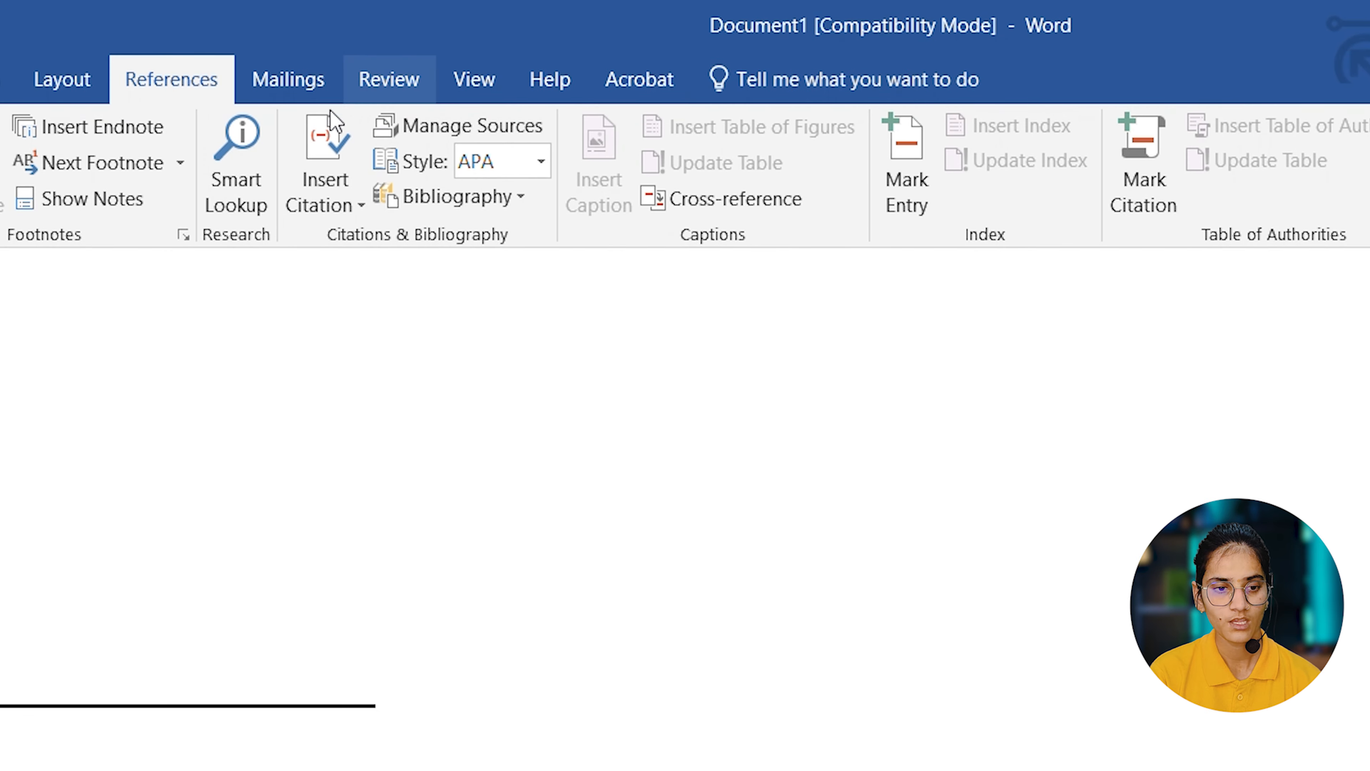
Start a new citation source of type Book in the endnote area and enter the author's name
{"action": "left_click", "coordinate": [363, 190]}
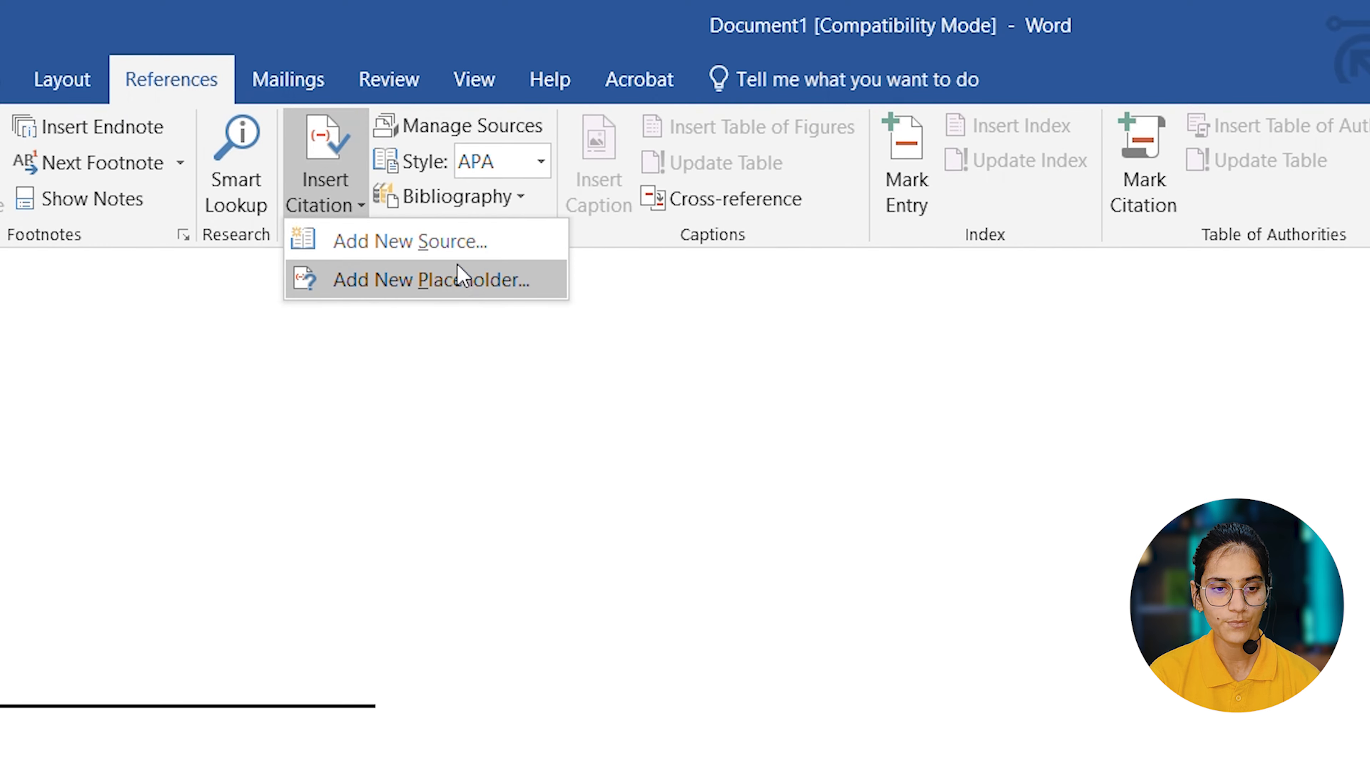
{"action": "left_click", "coordinate": [450, 239]}
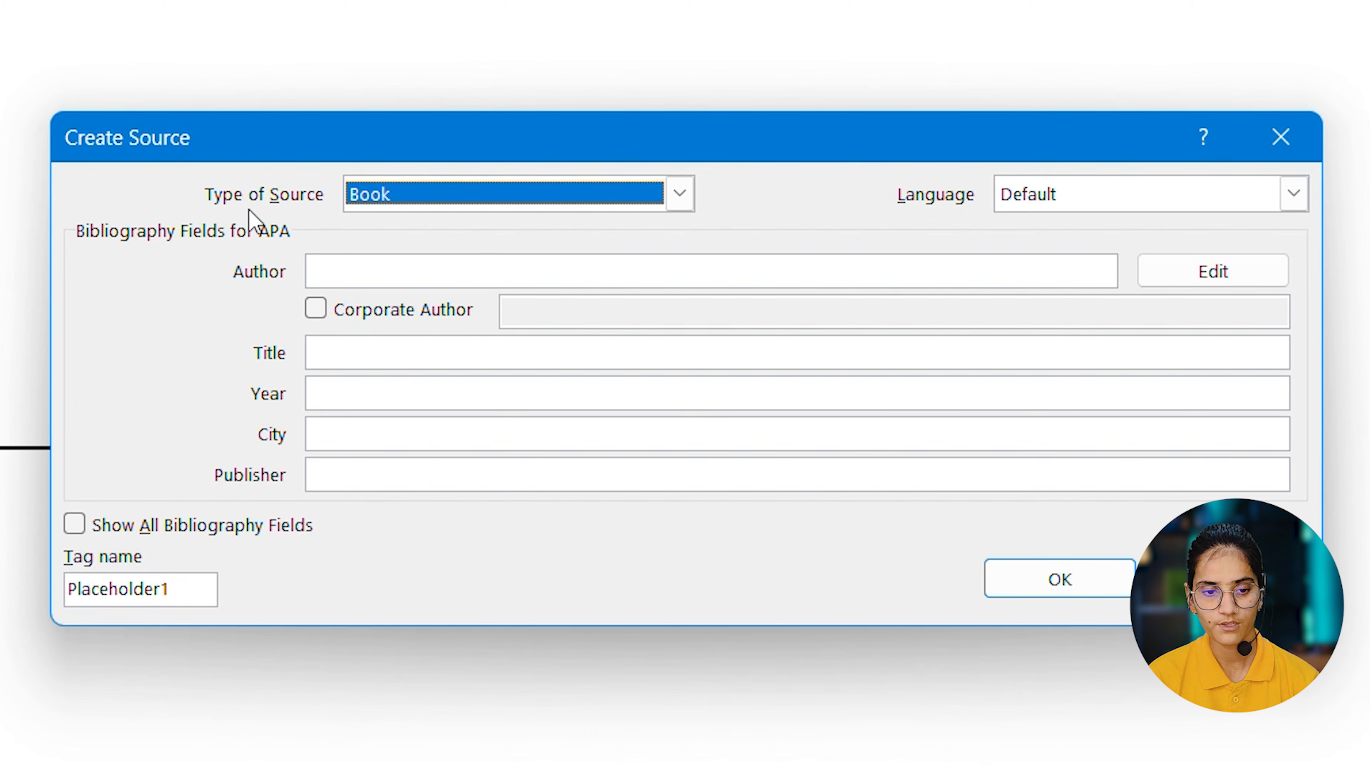
{"action": "left_click", "coordinate": [690, 199]}
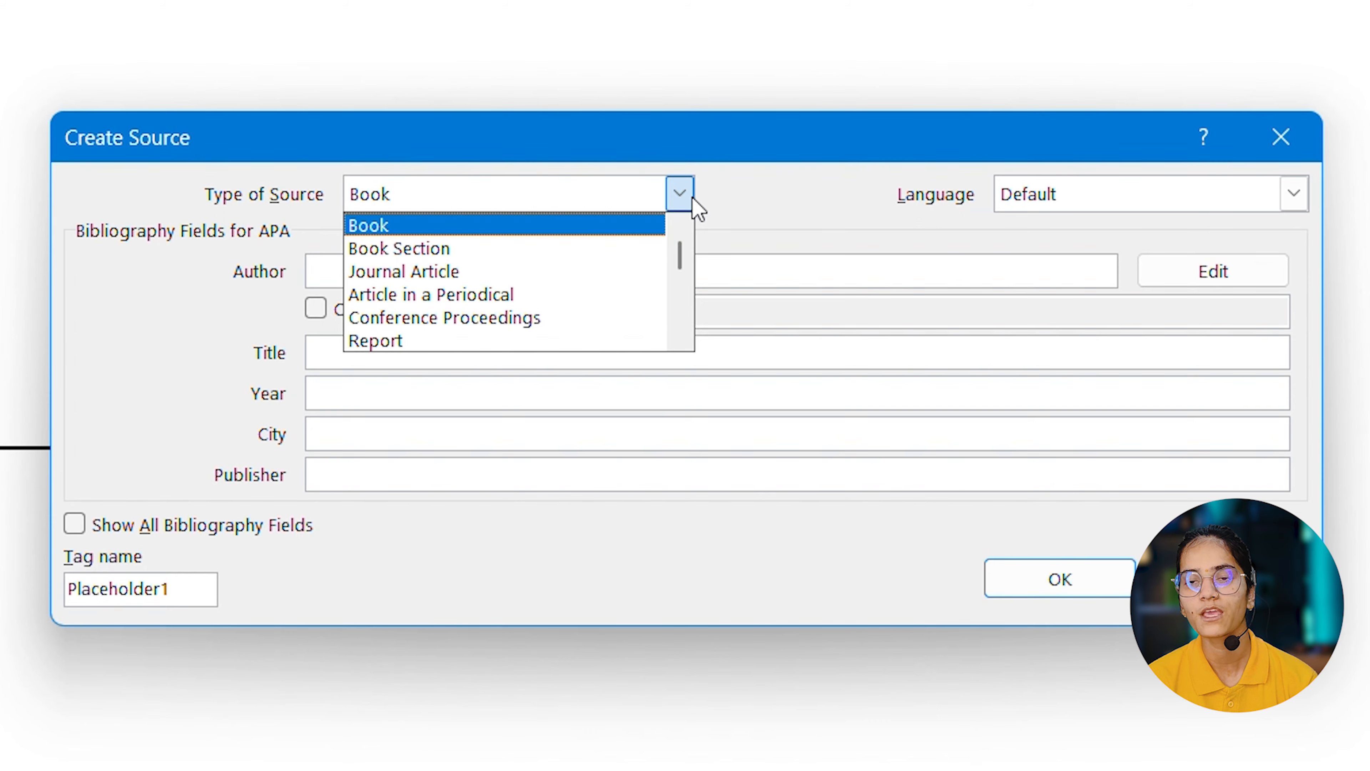
{"action": "left_click", "coordinate": [479, 231]}
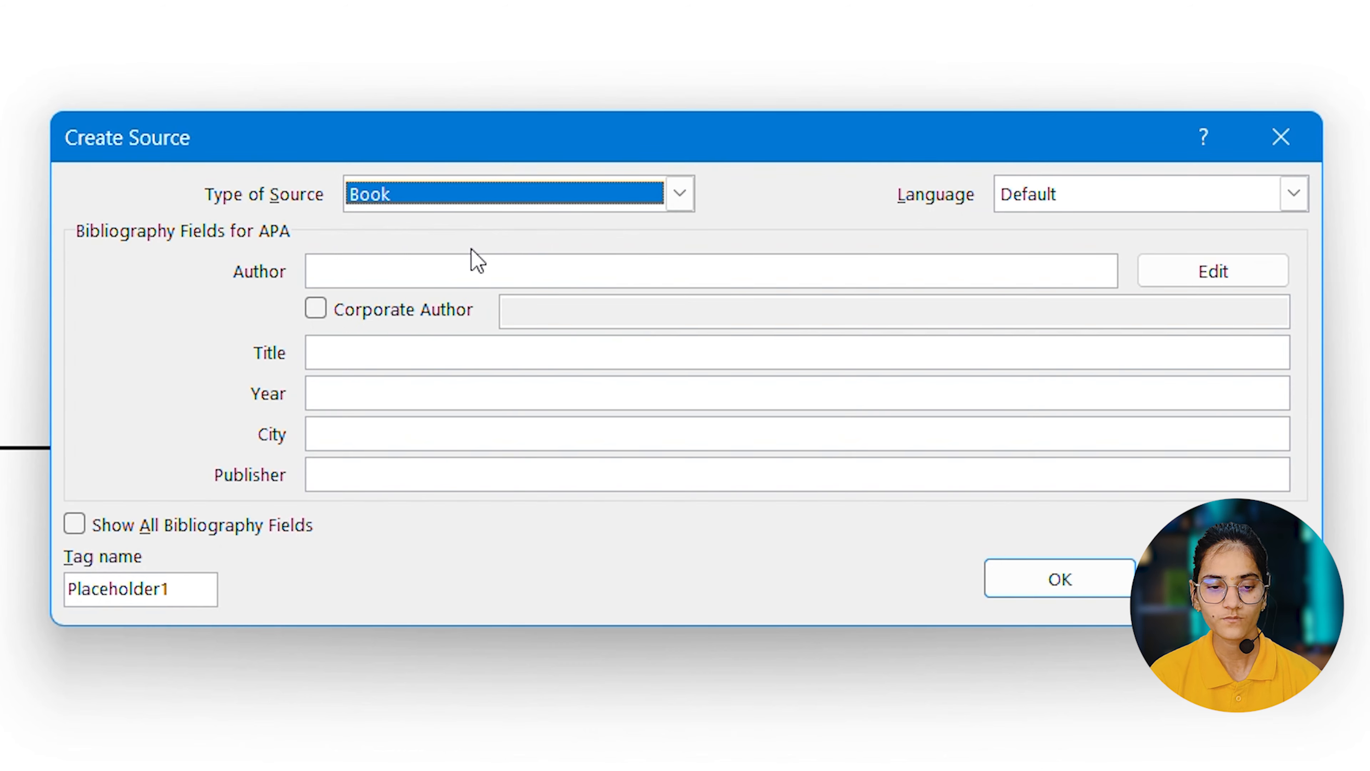
{"action": "left_click", "coordinate": [443, 272]}
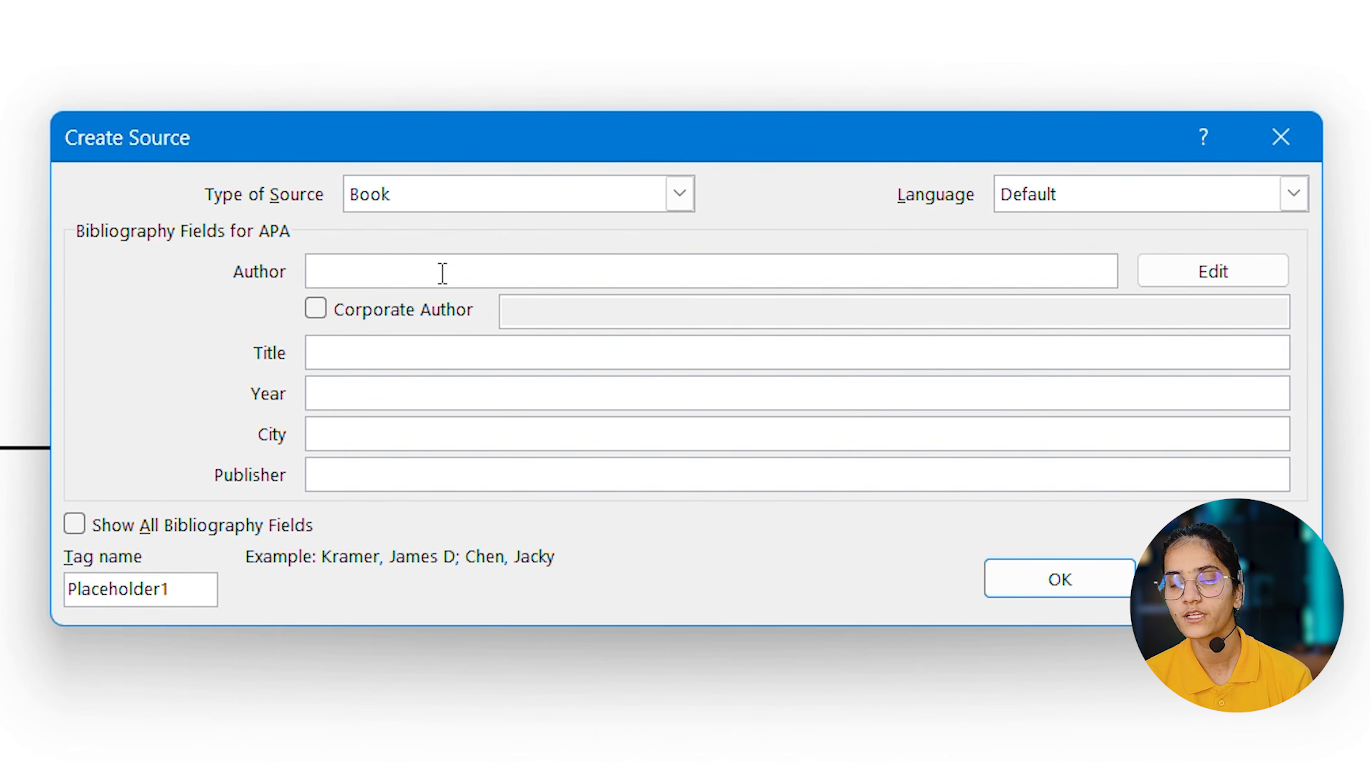
{"action": "type", "text": "mahi"}
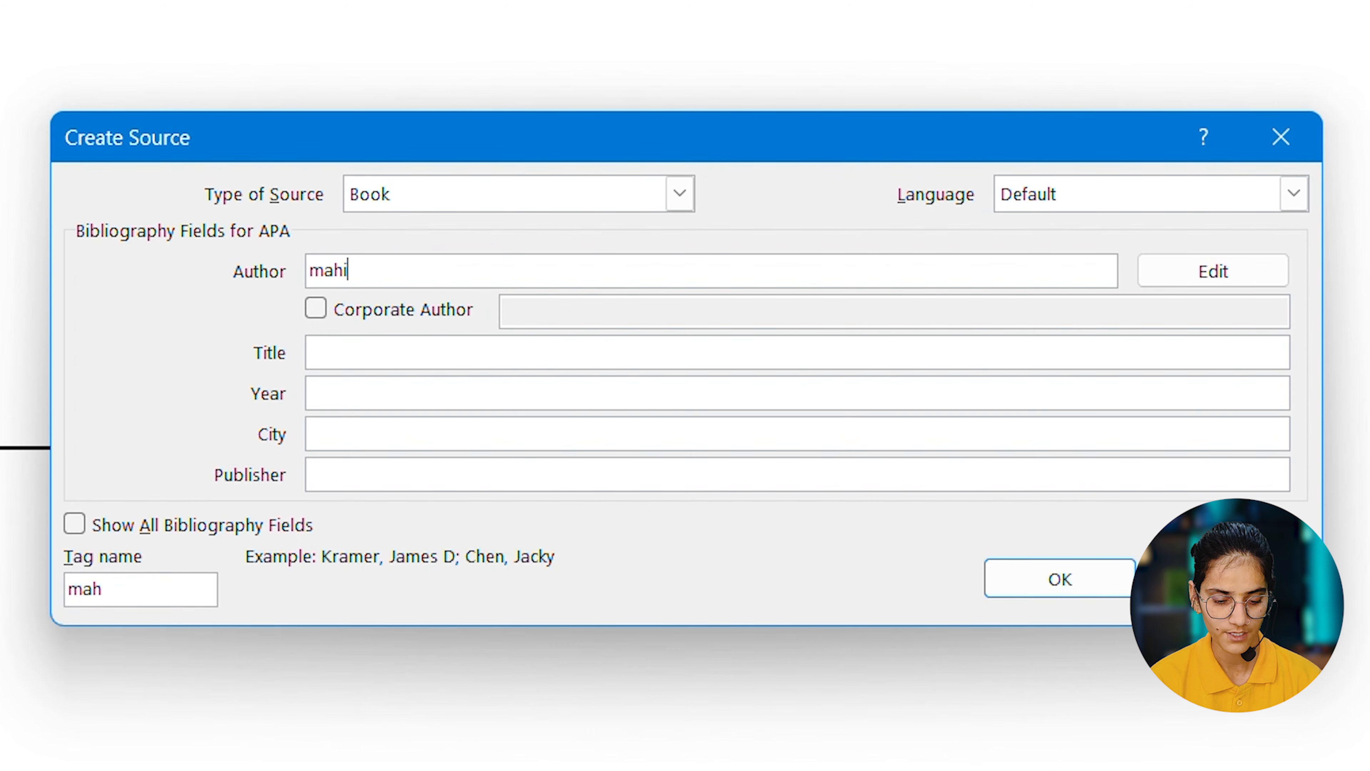
Complete the book source with title "tally", year 2024 and city "ajmer", and insert its citation in the endnote
{"action": "left_click", "coordinate": [419, 346]}
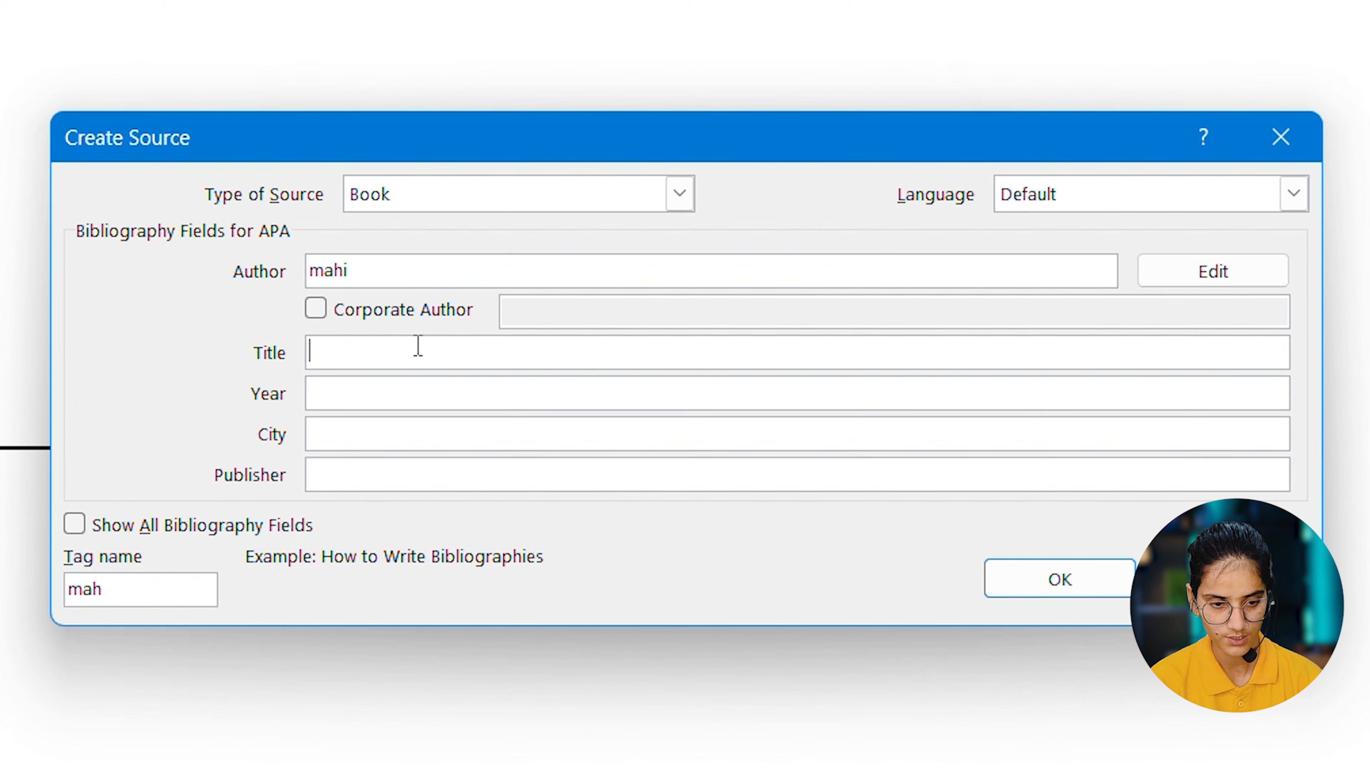
{"action": "type", "text": "tally"}
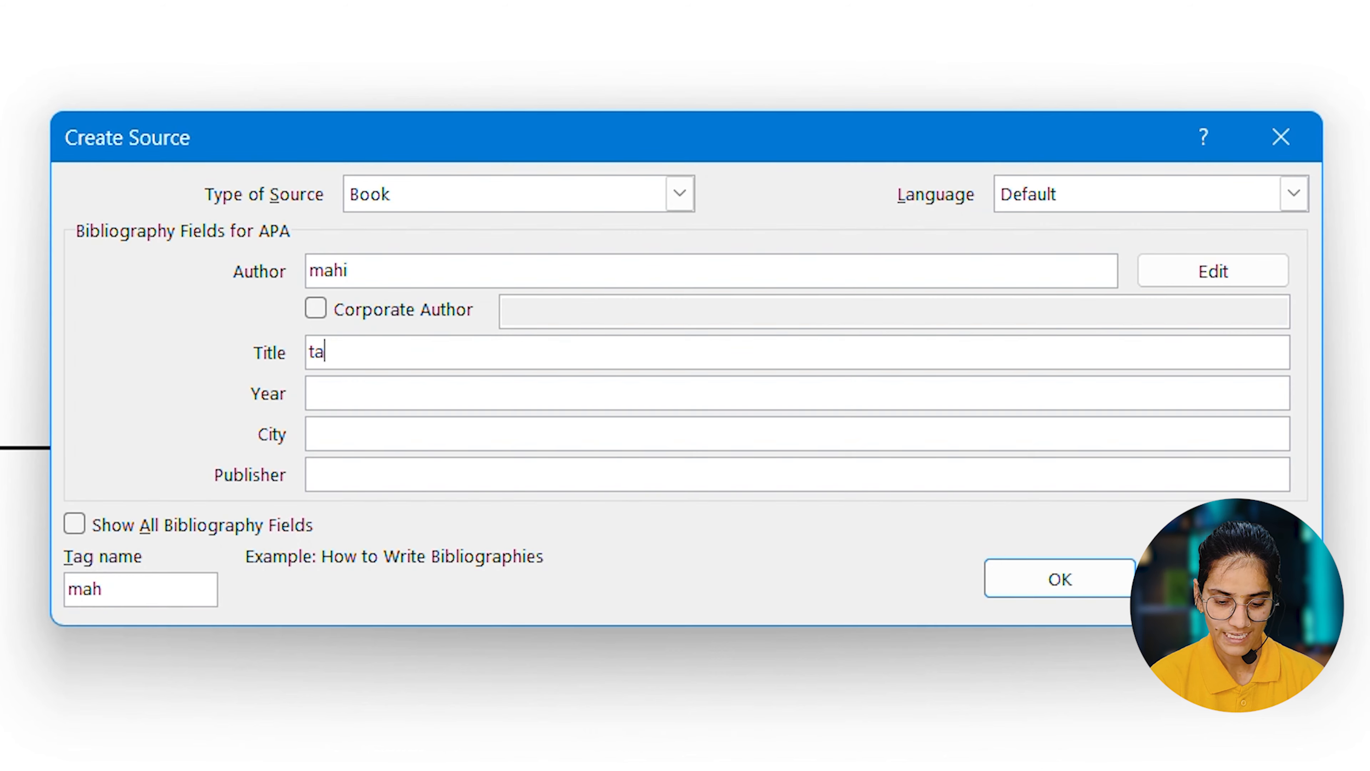
{"action": "left_click", "coordinate": [405, 389]}
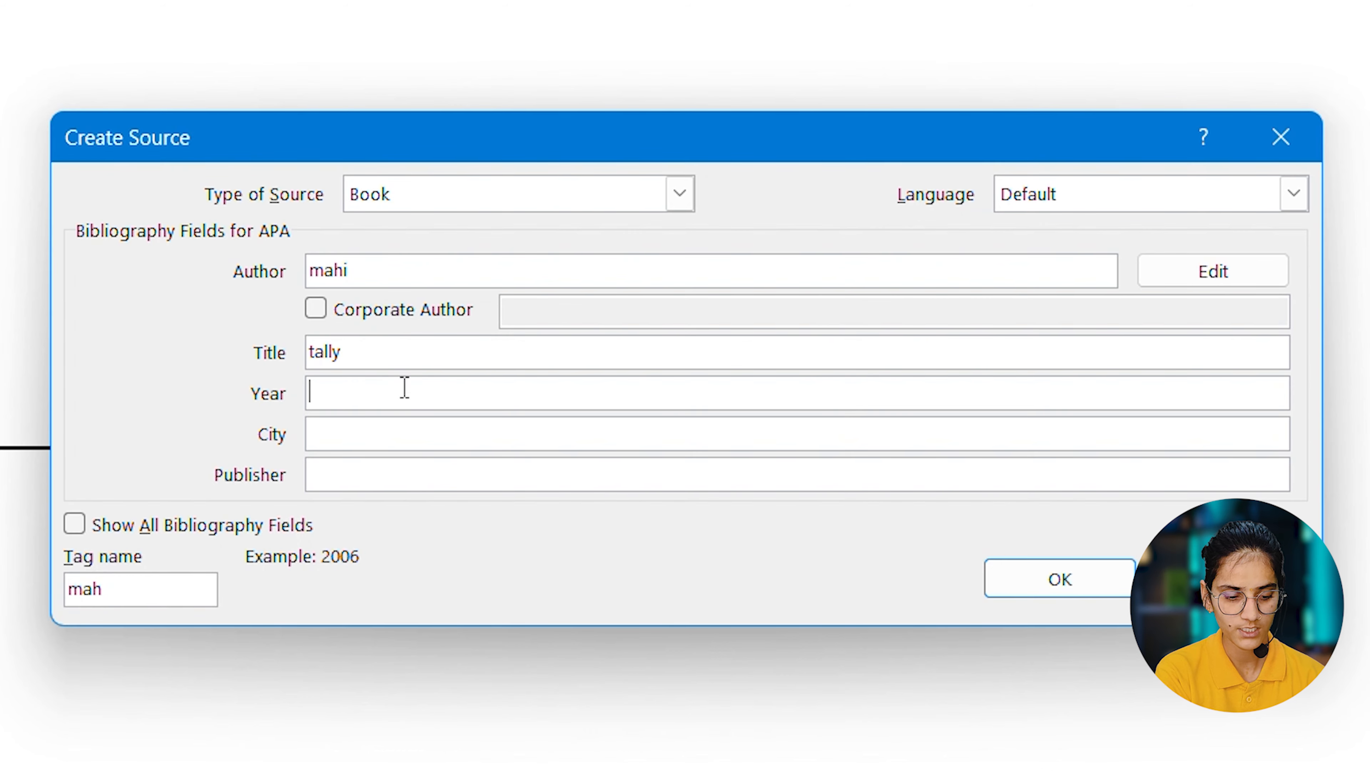
{"action": "type", "text": "20"}
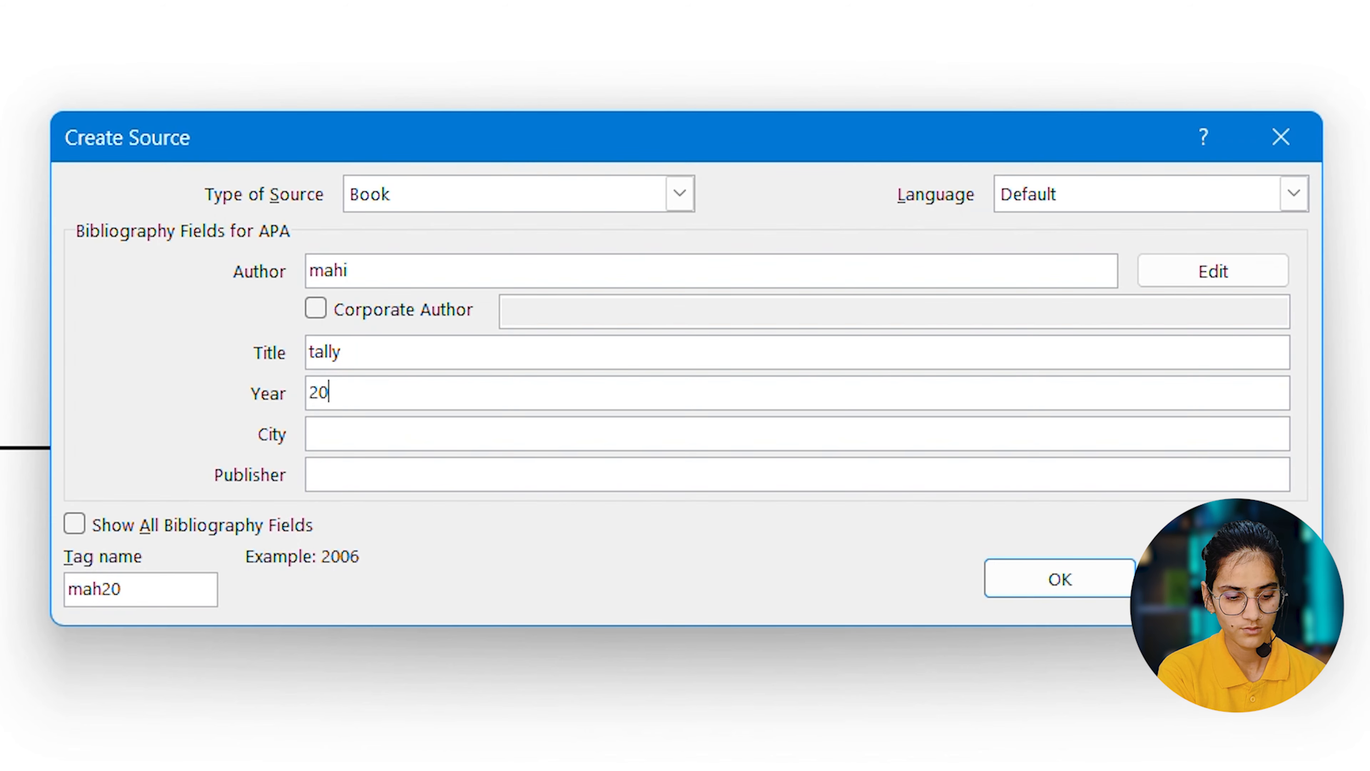
{"action": "type", "text": "24"}
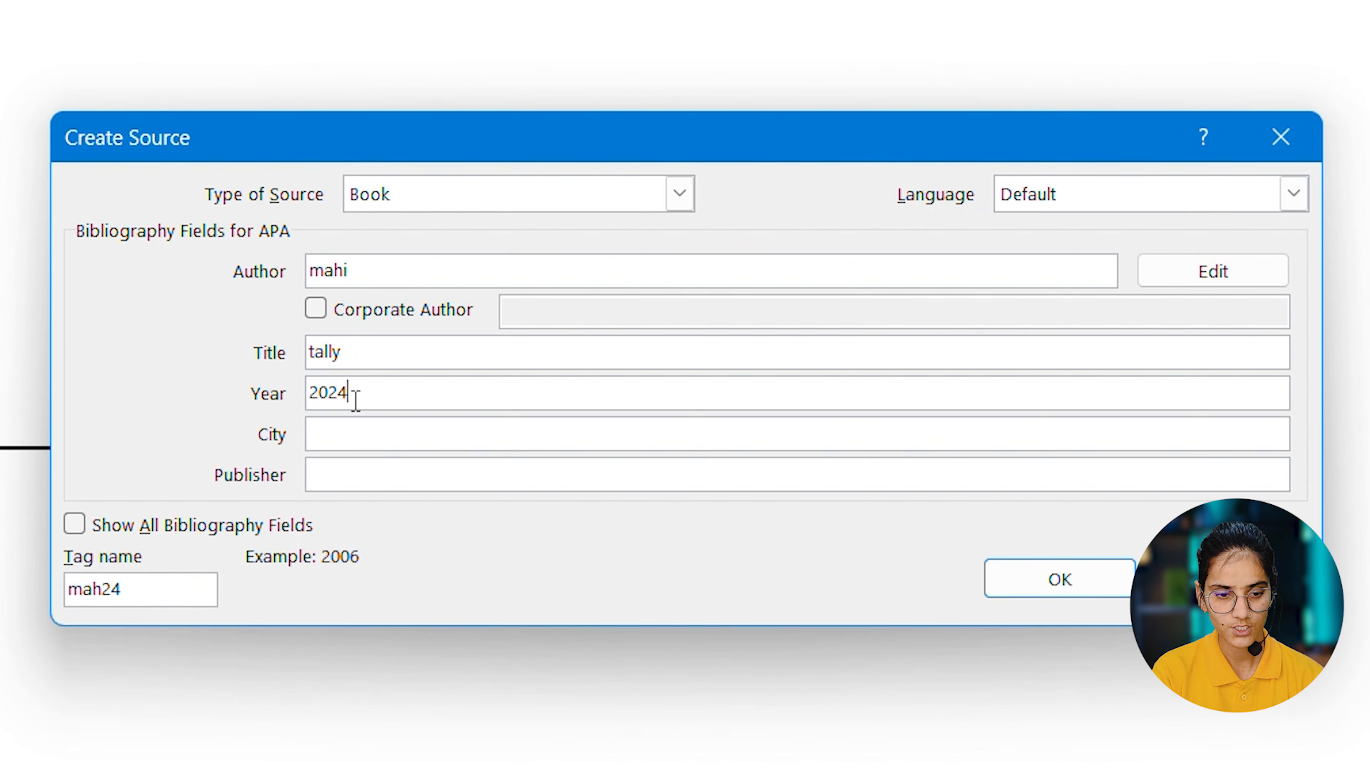
{"action": "left_click", "coordinate": [357, 433]}
{"action": "type", "text": "ajmer"}
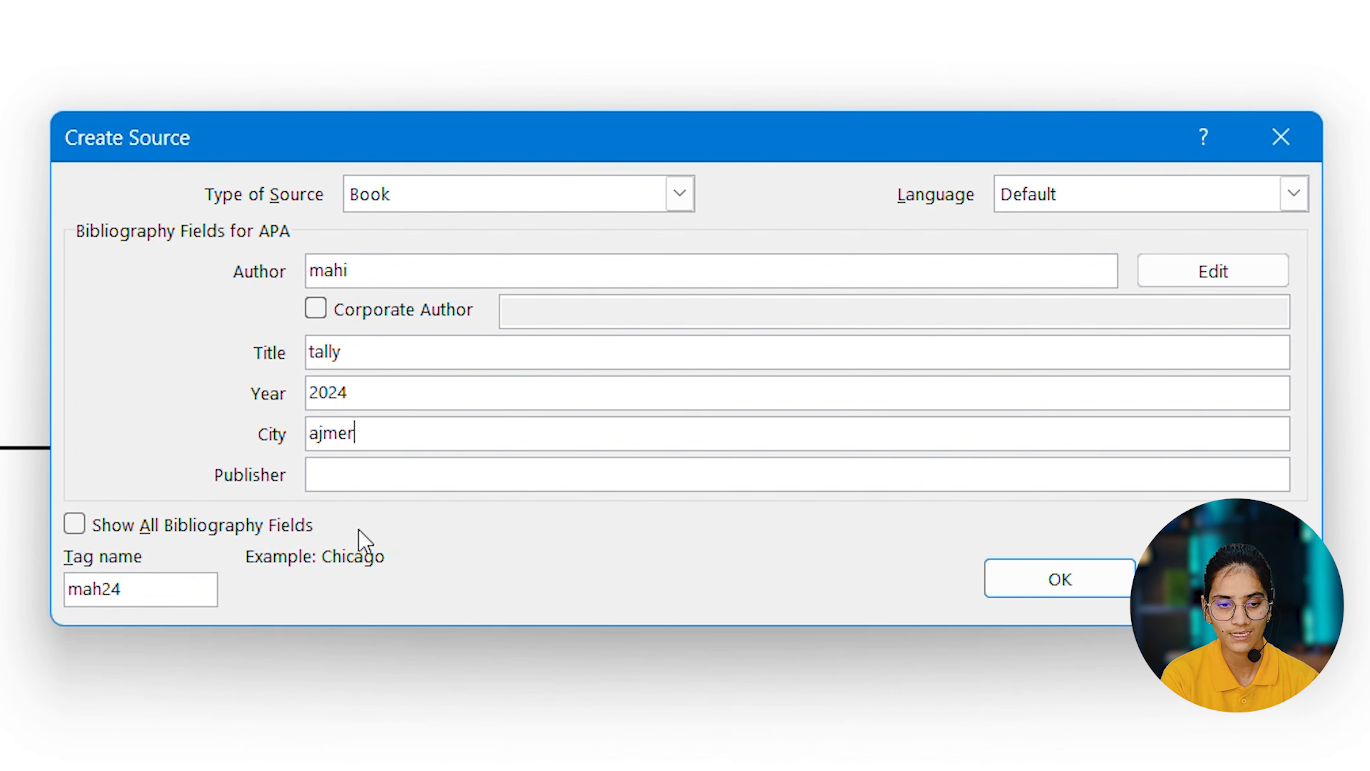
{"action": "left_click", "coordinate": [1048, 593]}
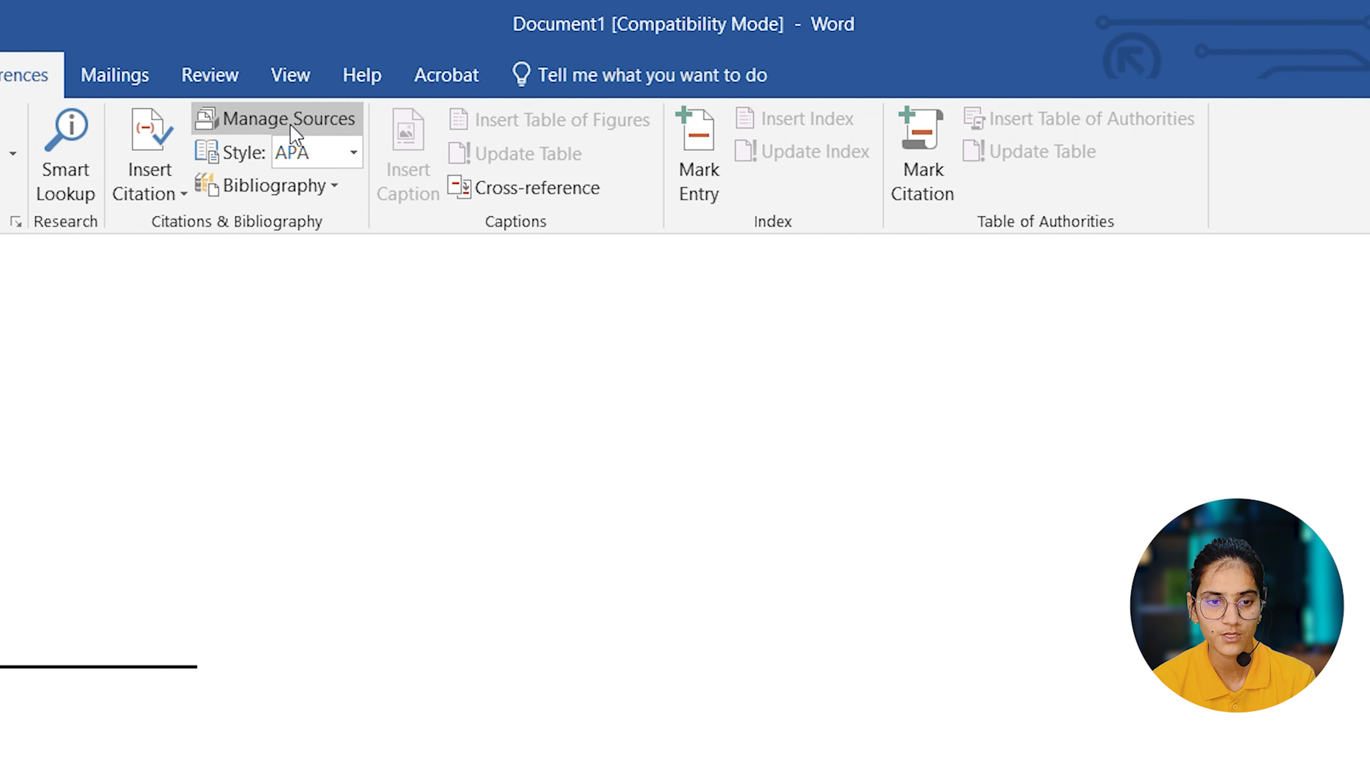
Review the book source in the Source Manager and insert a bibliography after the citation in the endnote area
{"action": "left_click", "coordinate": [294, 134]}
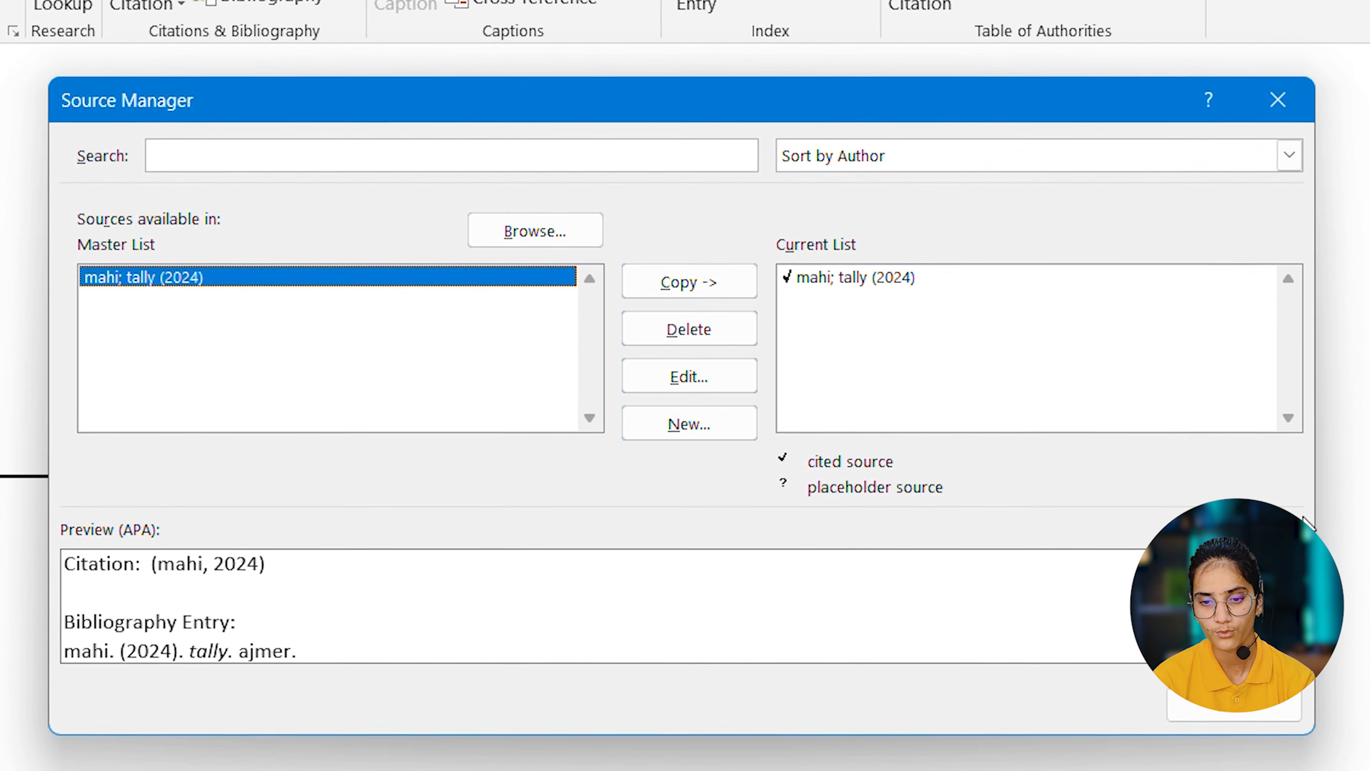
{"action": "left_click", "coordinate": [1224, 708]}
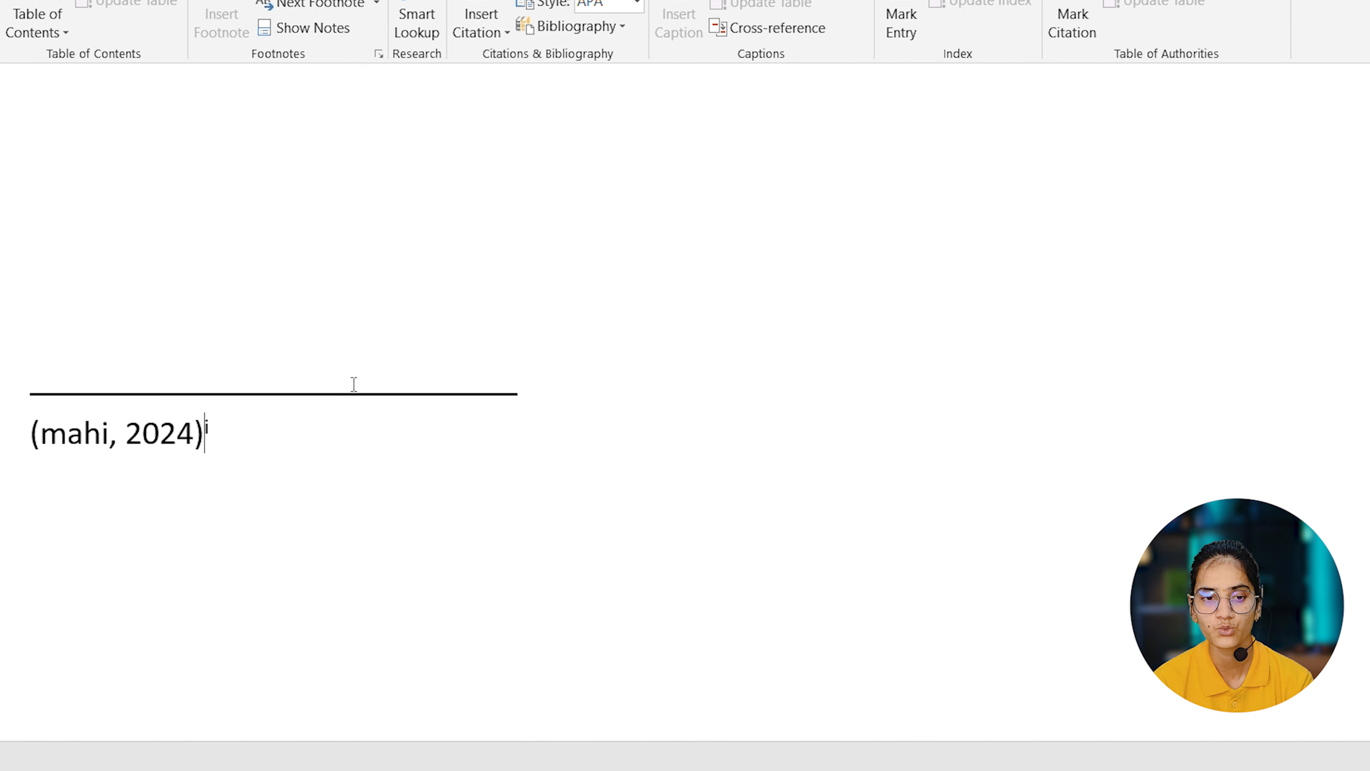
{"action": "left_click", "coordinate": [609, 31]}
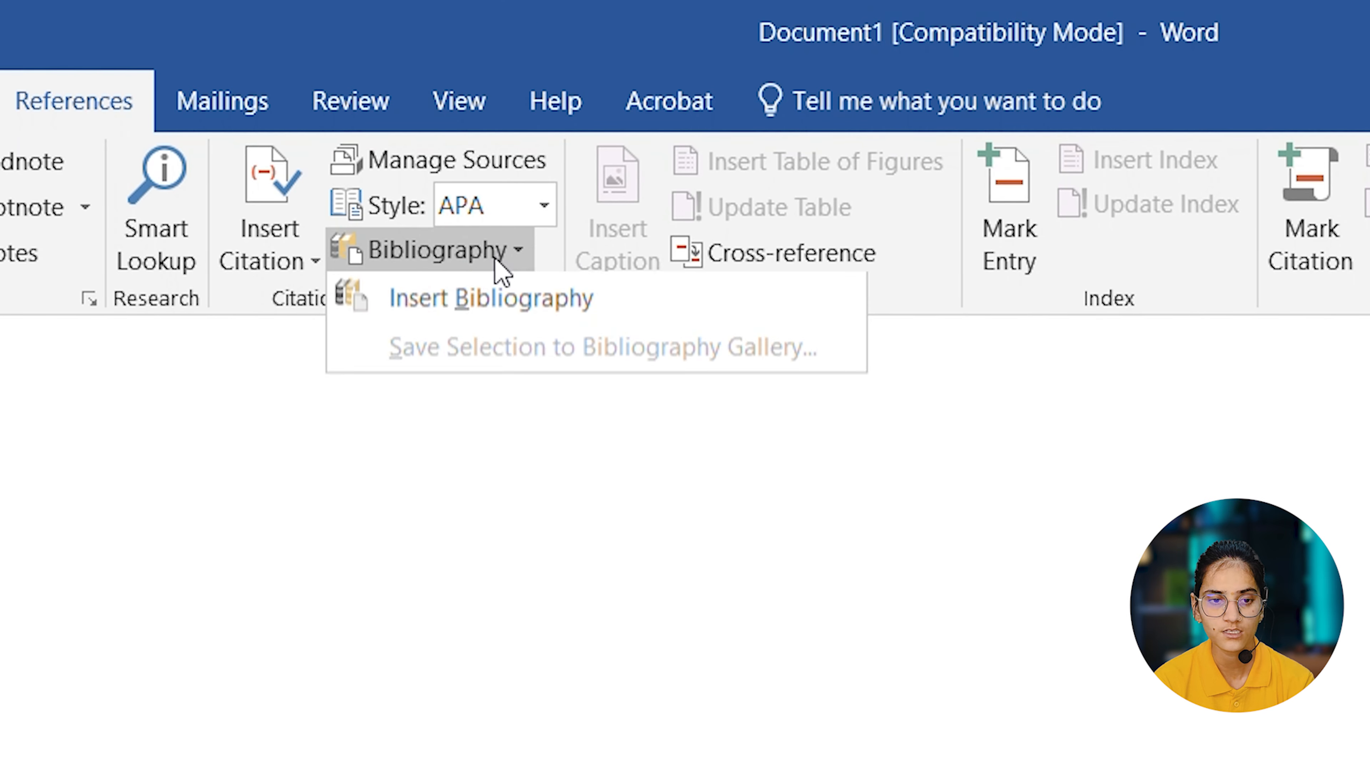
{"action": "left_click", "coordinate": [499, 307]}
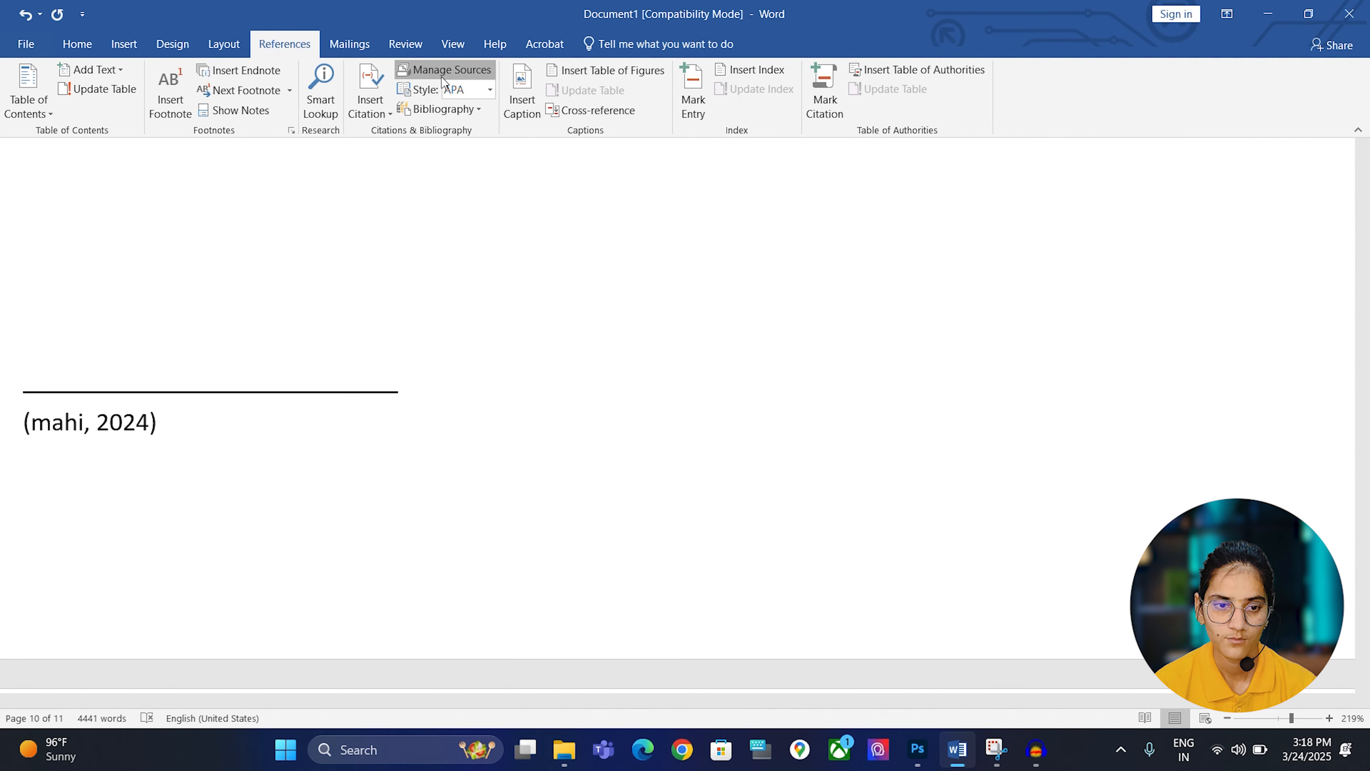
Check the book source in the Source Manager's current list and insert the built-in Bibliography layout in the document
{"action": "left_click", "coordinate": [437, 160]}
{"action": "left_click", "coordinate": [811, 264]}
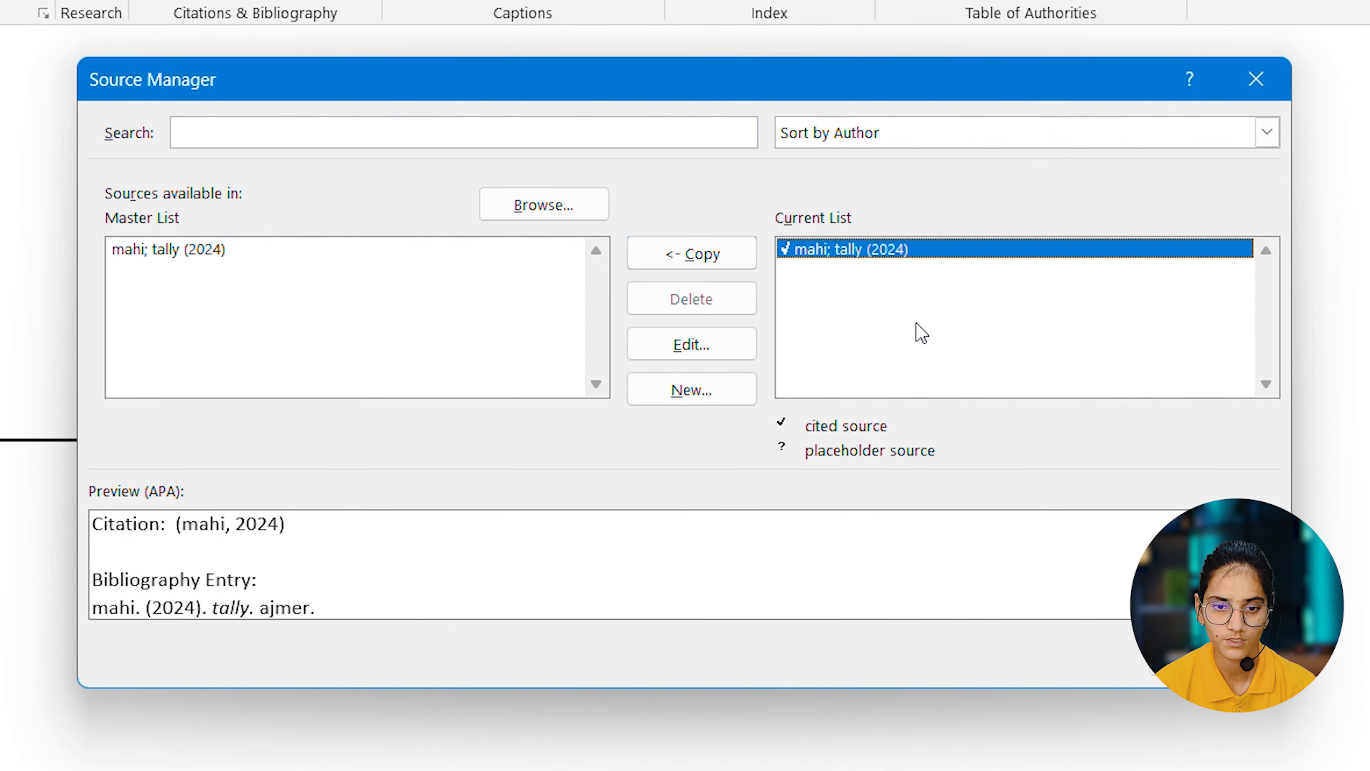
{"action": "left_click", "coordinate": [1215, 659]}
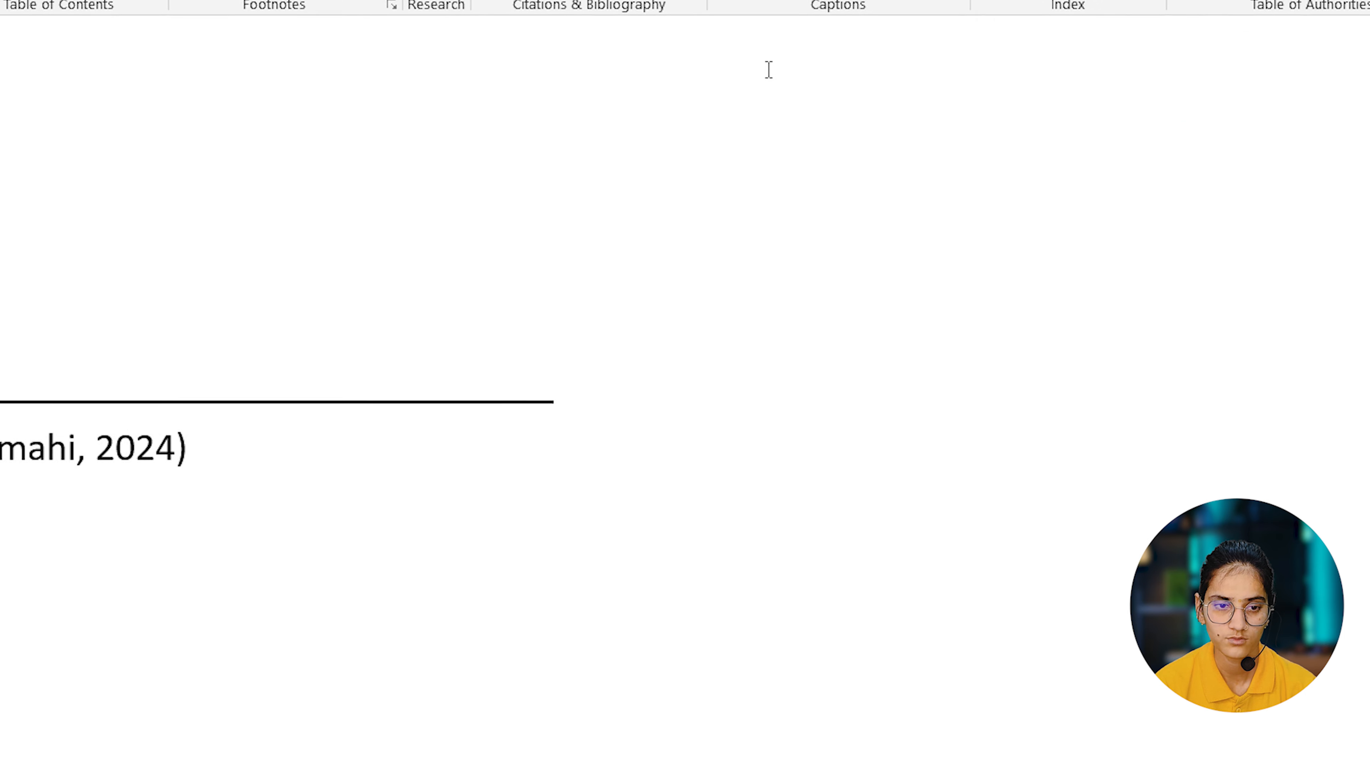
{"action": "left_click", "coordinate": [410, 189]}
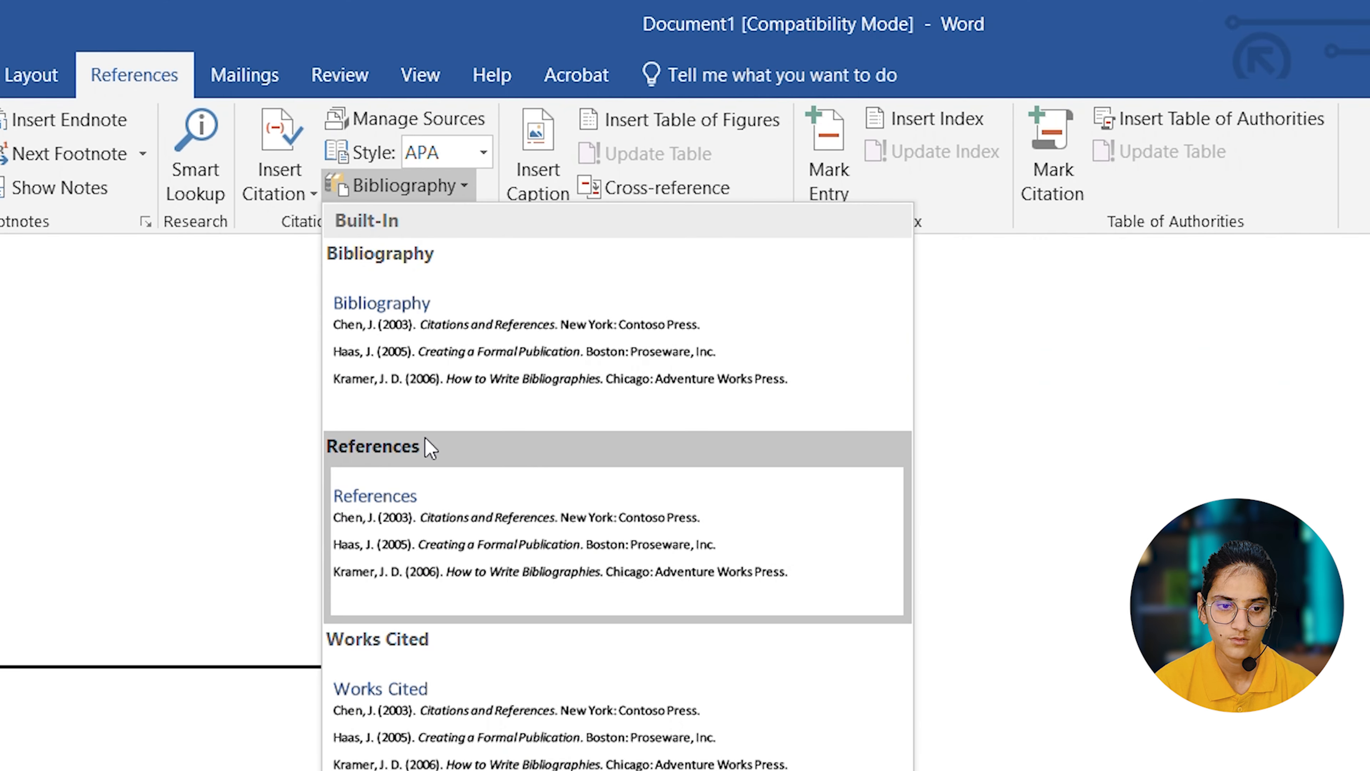
{"action": "left_click", "coordinate": [541, 349]}
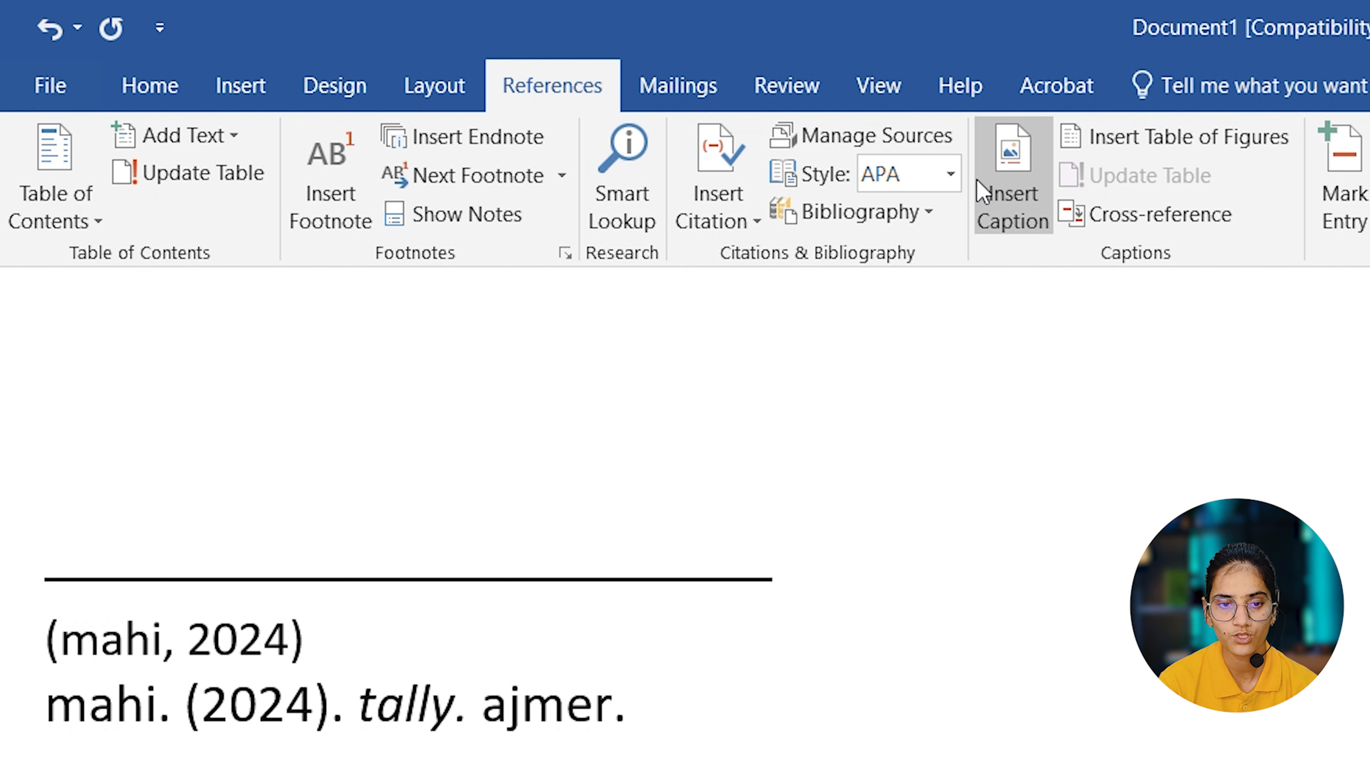
Try the GOST - Title Sort citation style, and set the document's citation and bibliography style to MLA
{"action": "left_click", "coordinate": [841, 57]}
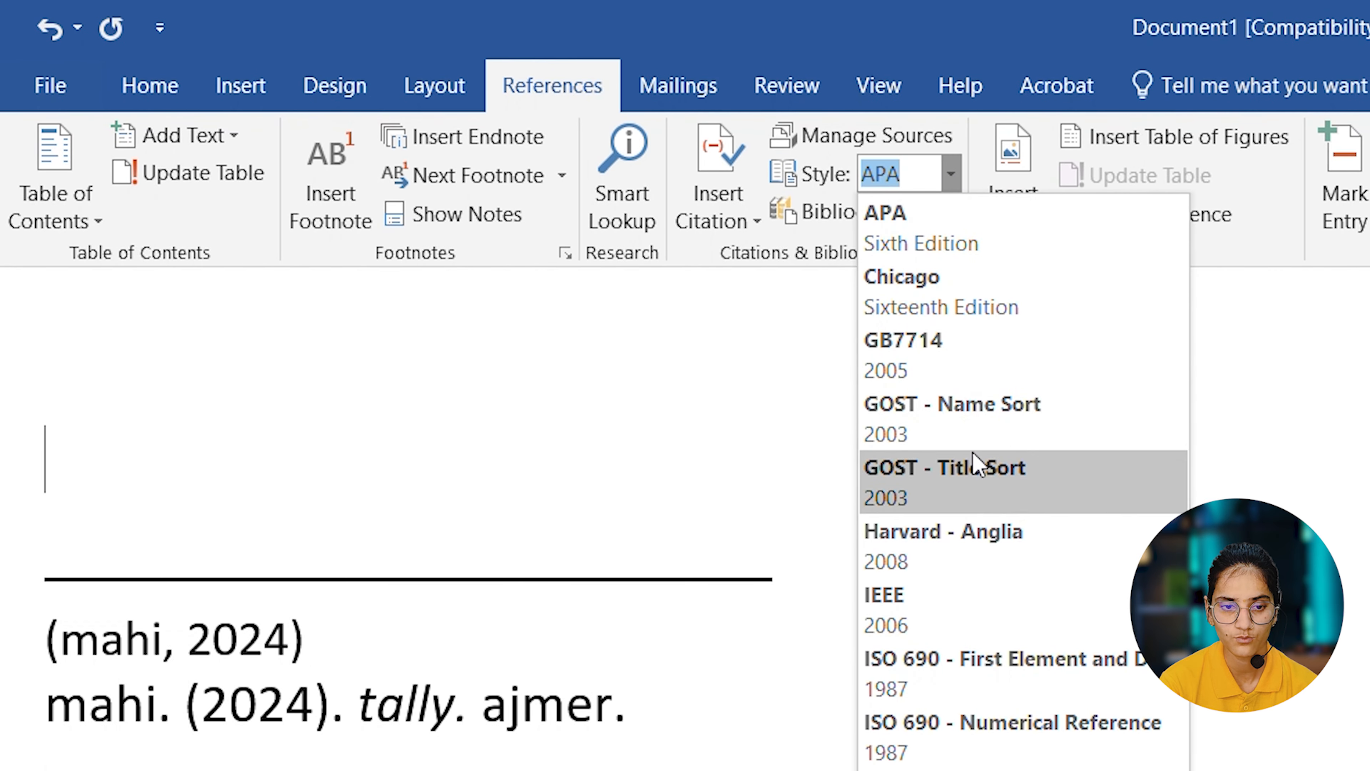
{"action": "left_click", "coordinate": [976, 465]}
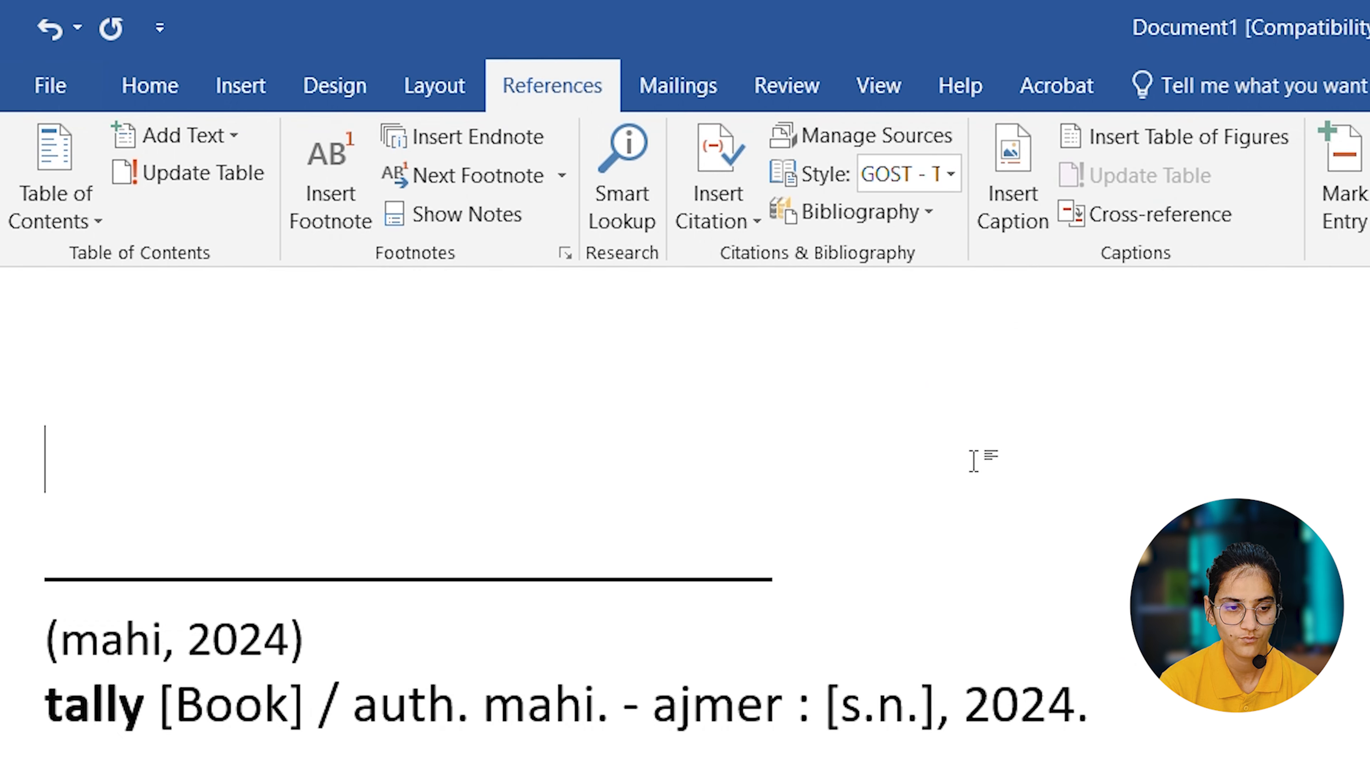
{"action": "left_click", "coordinate": [950, 174]}
{"action": "left_click", "coordinate": [955, 628]}
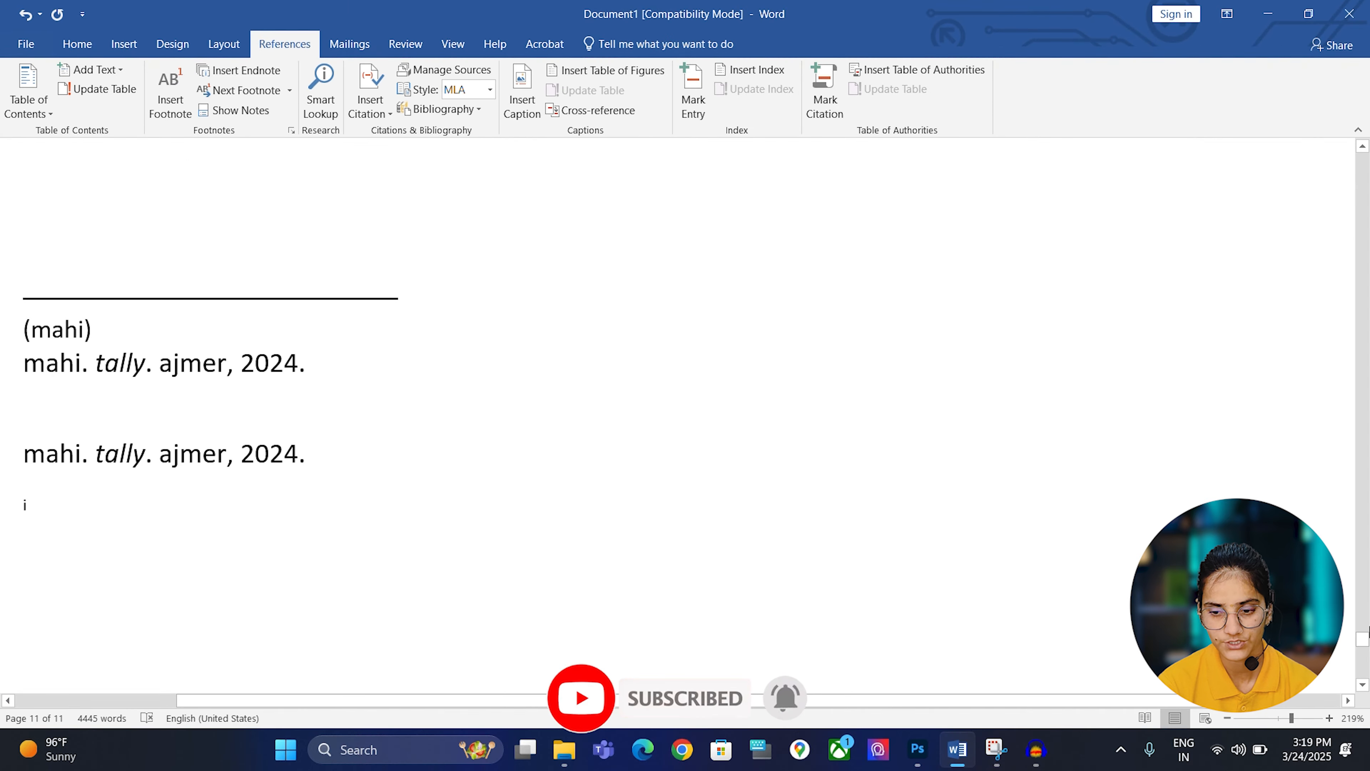
Insert the backgroundDefault picture on a new line after the paragraph ending "match the new theme" and shrink it proportionally
{"action": "left_click_drag", "start_coordinate": [1365, 637], "coordinate": [1369, 188]}
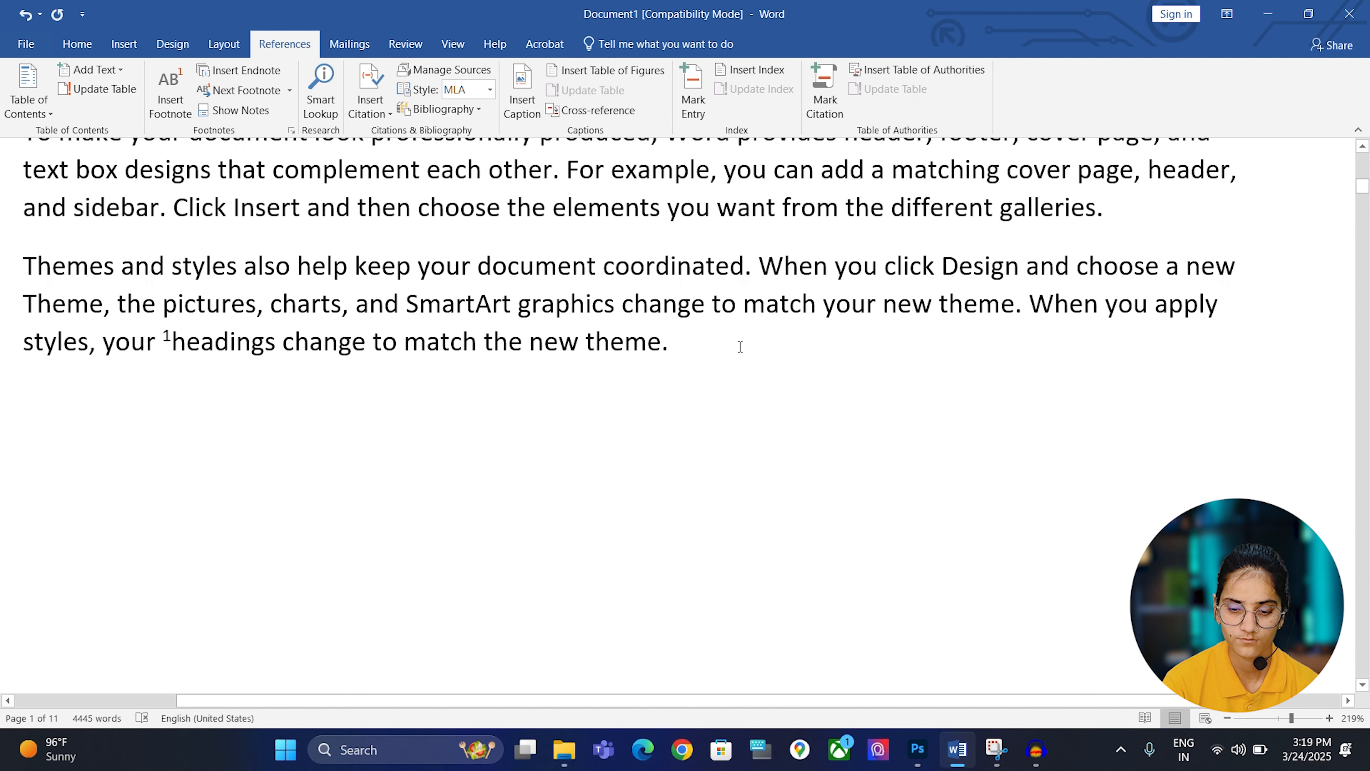
{"action": "key", "text": "Return"}
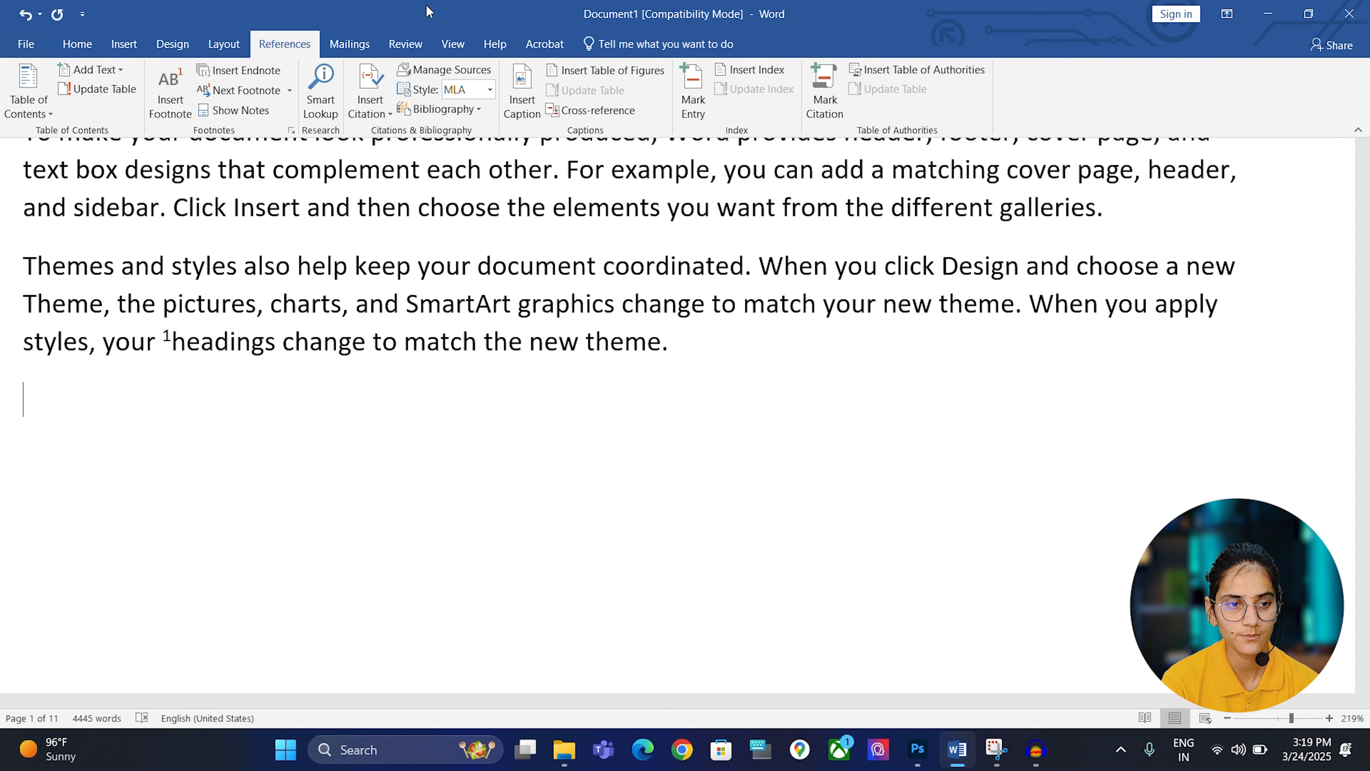
{"action": "left_click", "coordinate": [119, 43]}
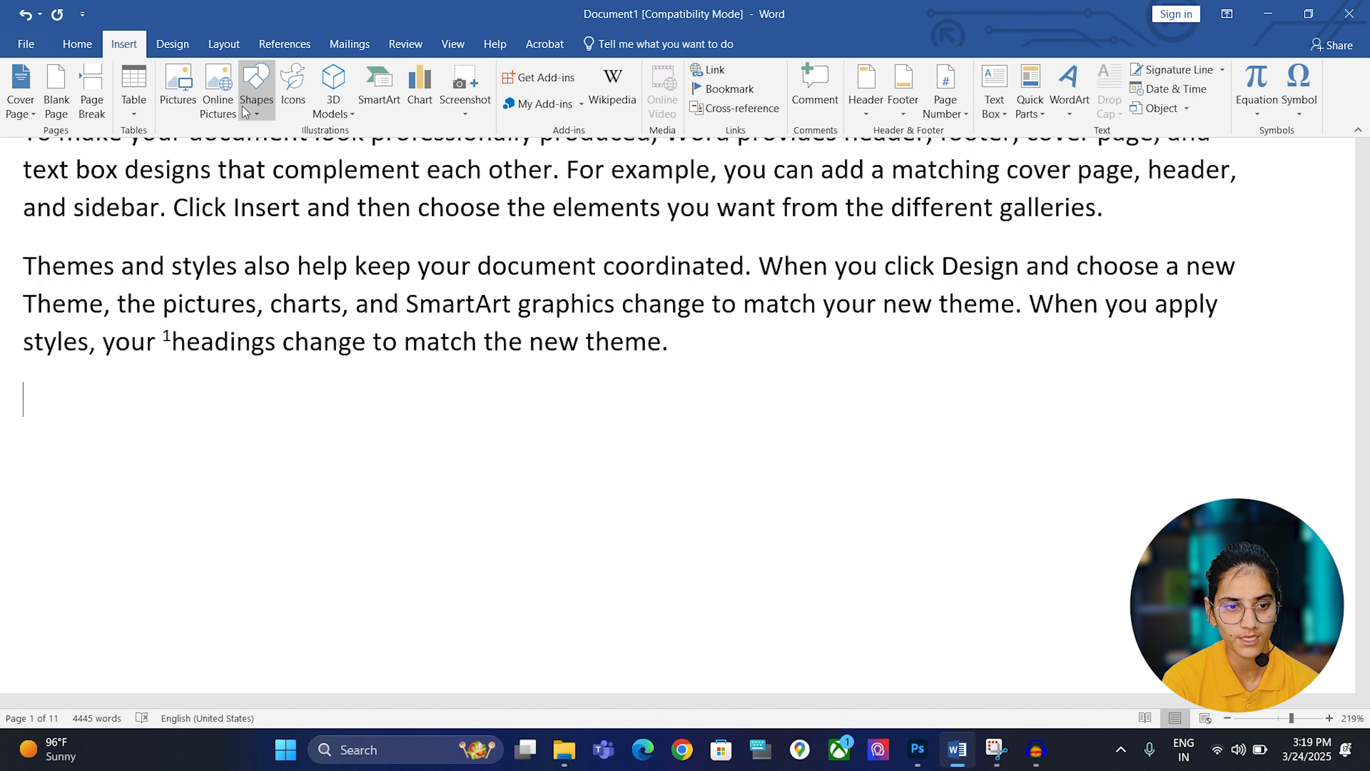
{"action": "left_click", "coordinate": [176, 100]}
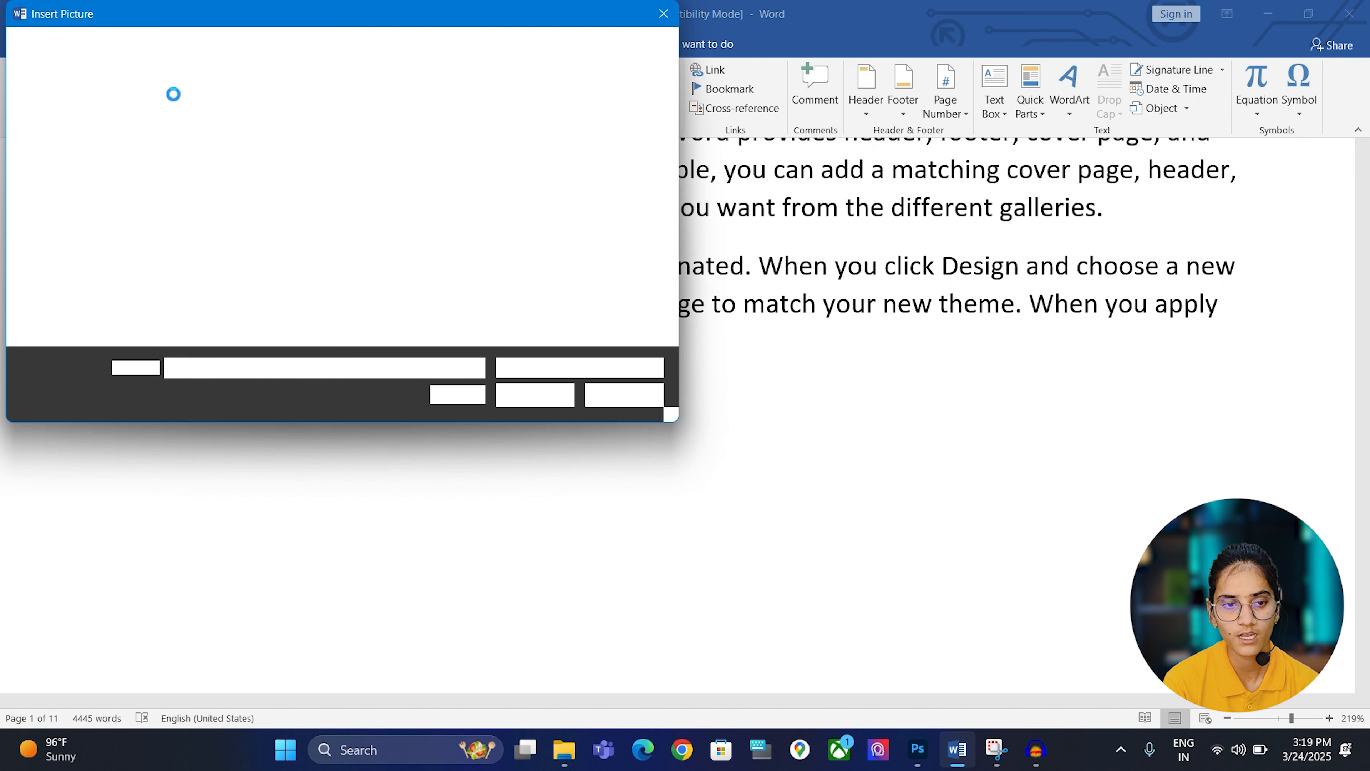
{"action": "left_click", "coordinate": [302, 286]}
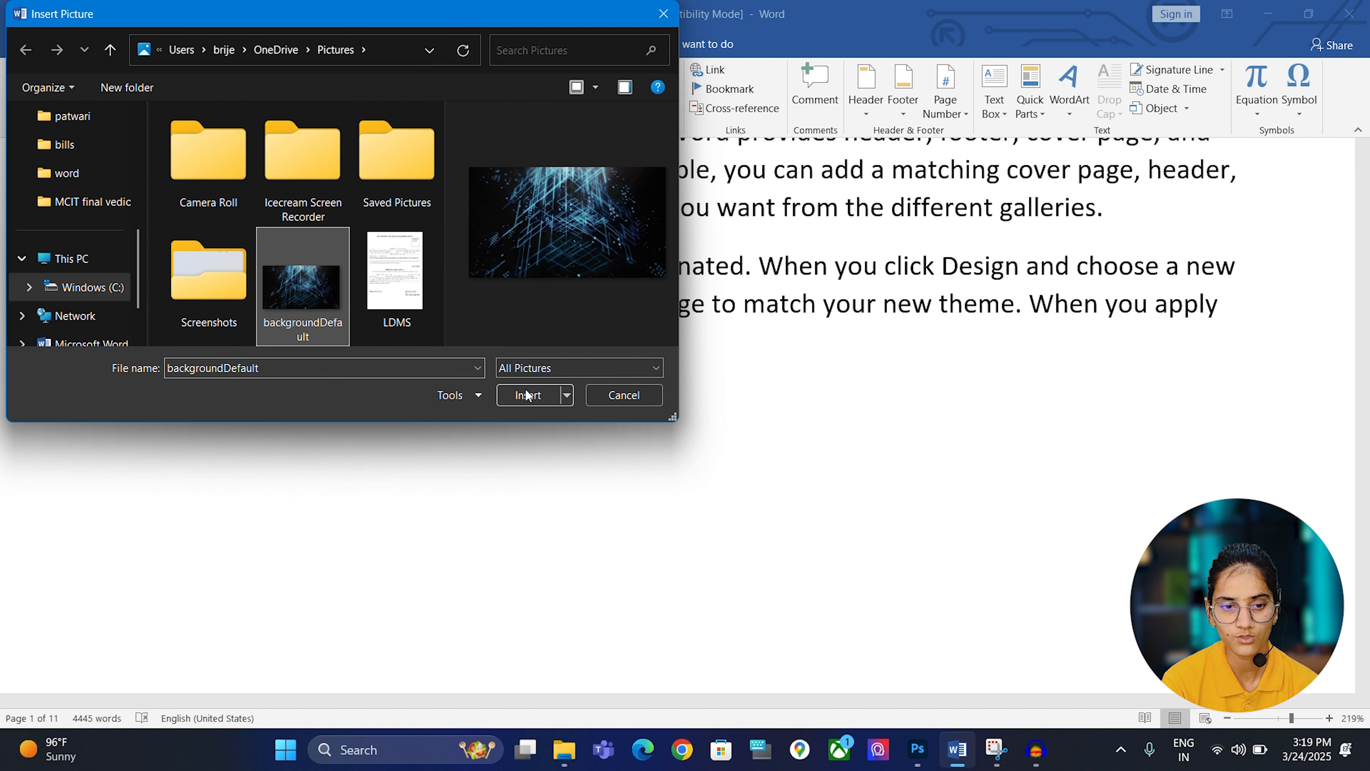
{"action": "left_click", "coordinate": [530, 395]}
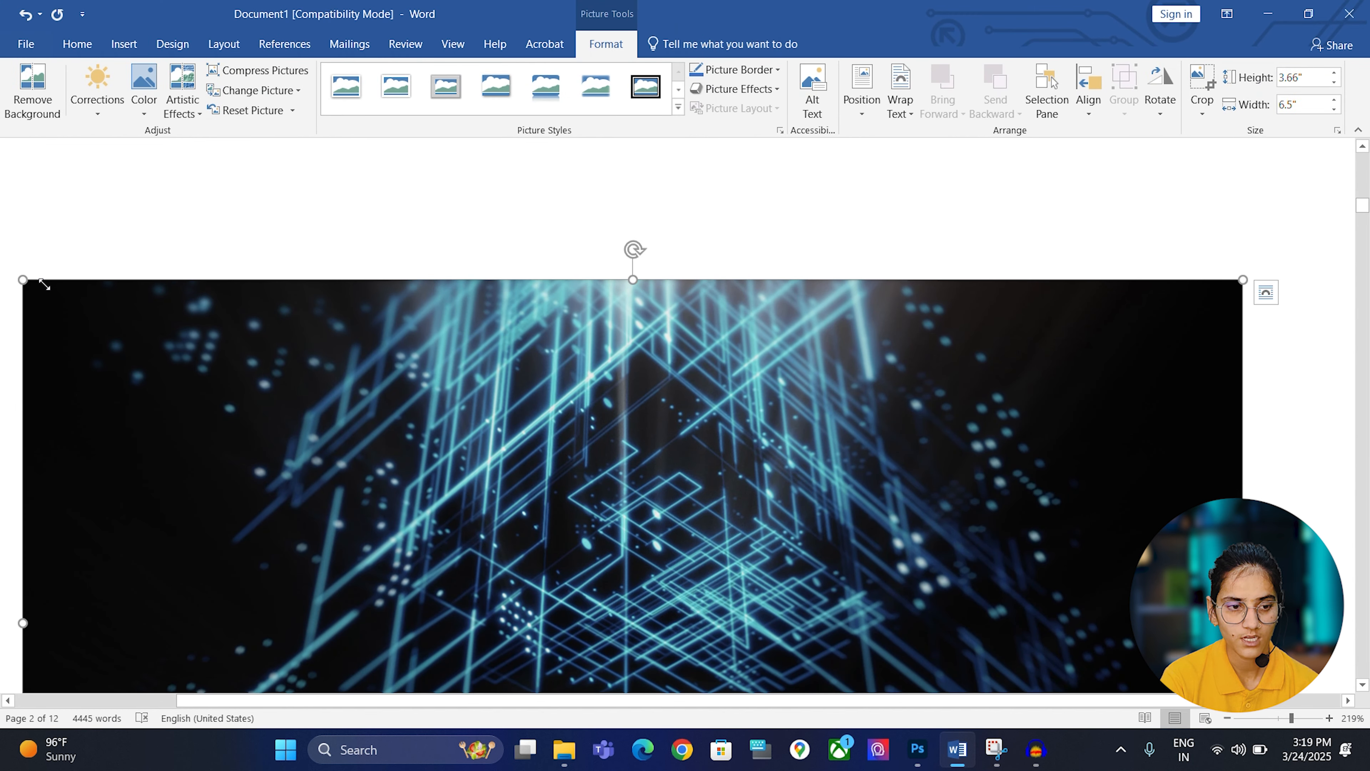
{"action": "left_click_drag", "start_coordinate": [331, 418], "coordinate": [744, 610]}
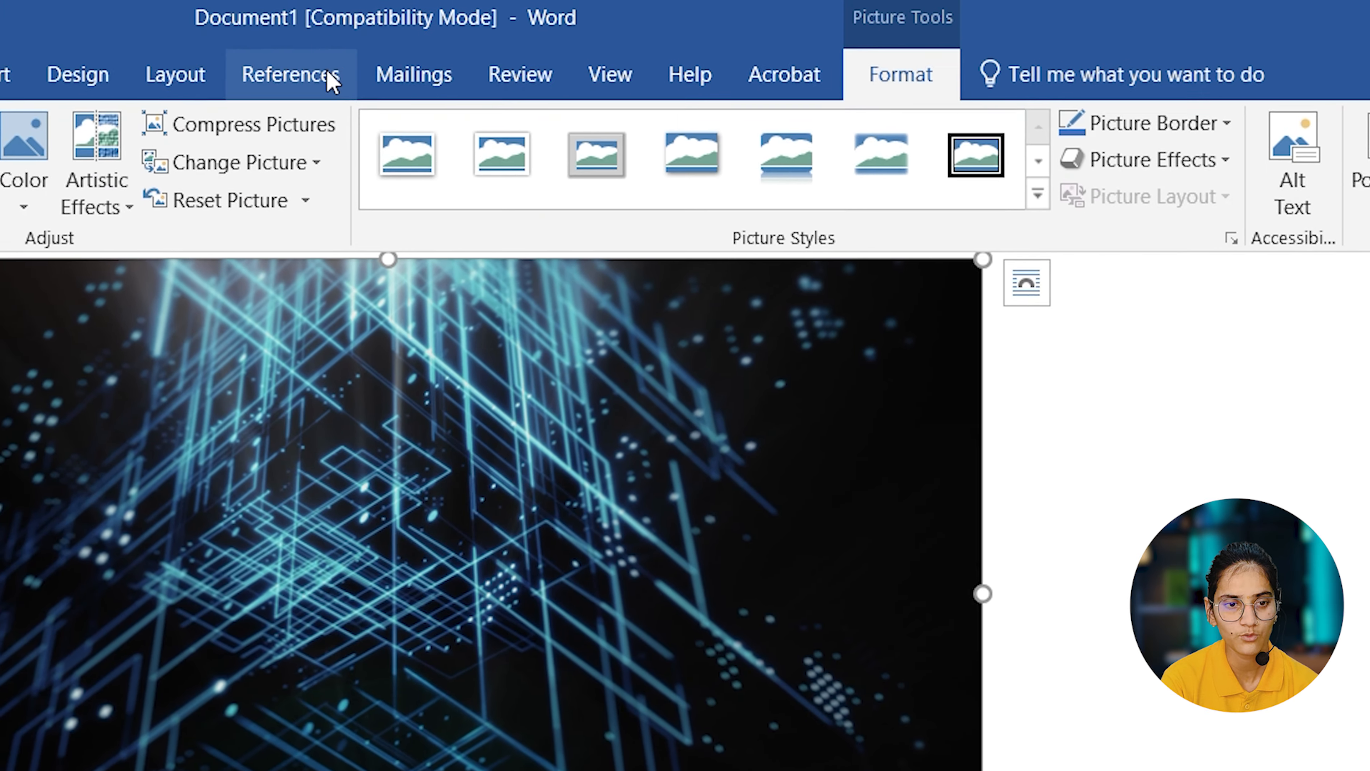
Start a caption for the inserted picture with the label Figure
{"action": "left_click", "coordinate": [285, 44]}
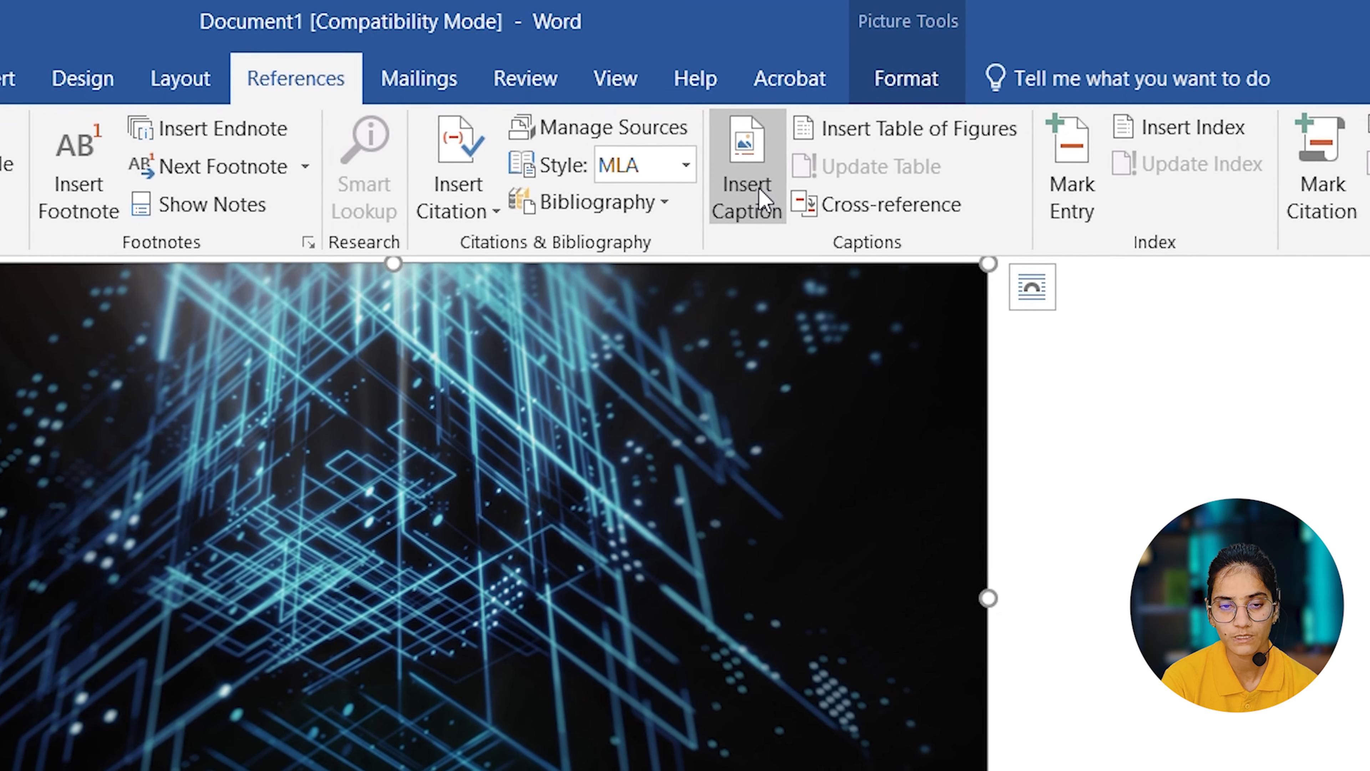
{"action": "left_click", "coordinate": [762, 199]}
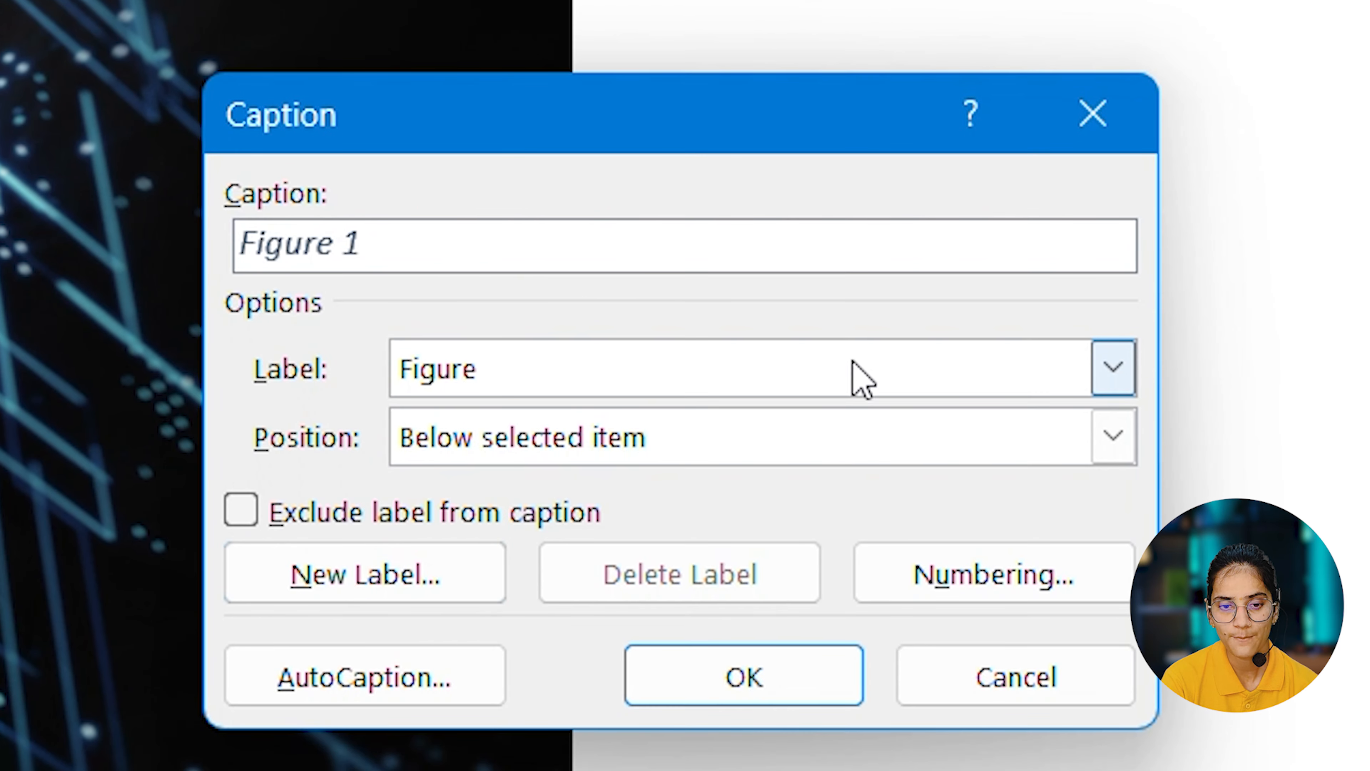
{"action": "left_click", "coordinate": [1116, 373]}
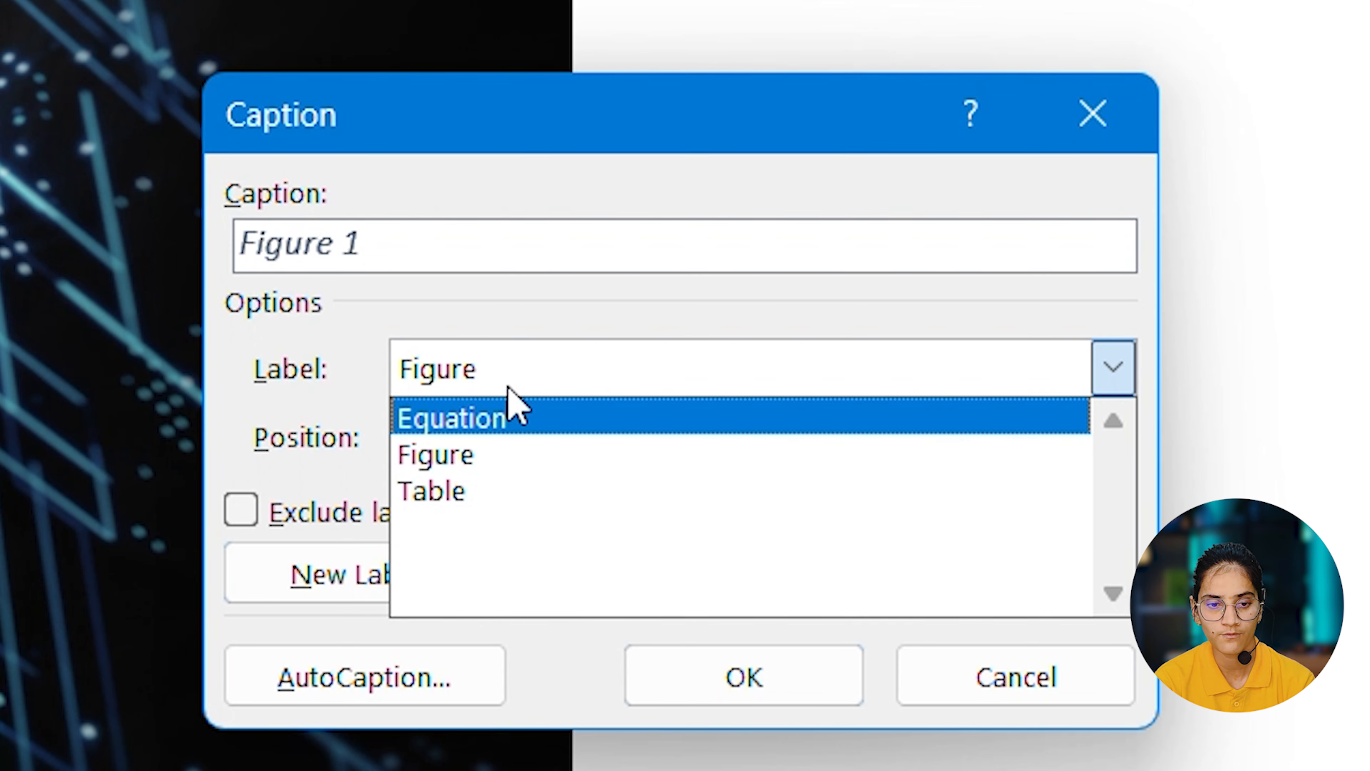
{"action": "left_click", "coordinate": [491, 456]}
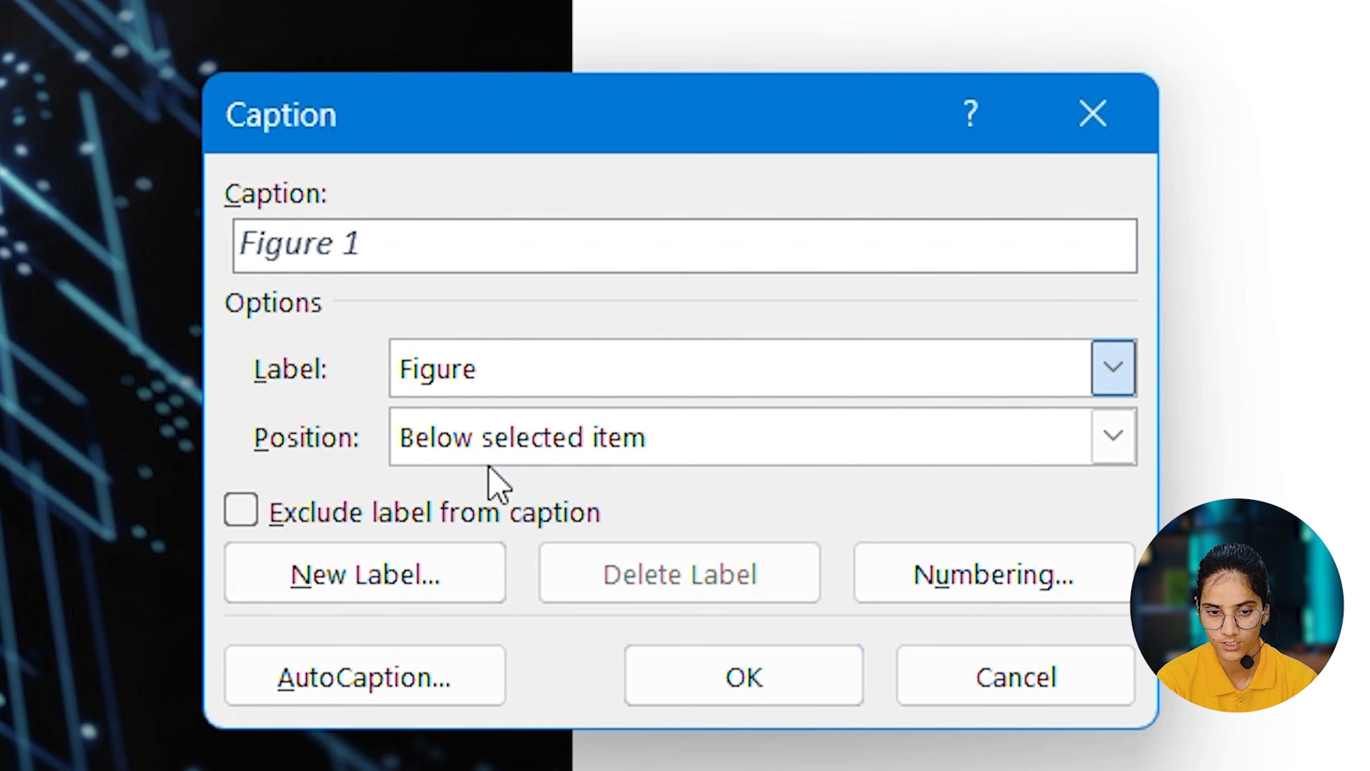